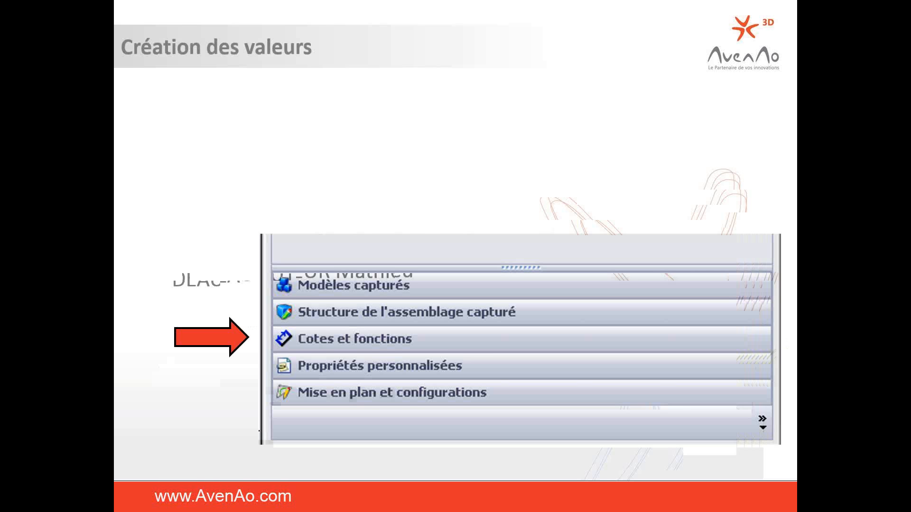
- Switch to SolidWorks and start the DriveWorksXpress tool
key(alt+Tab)
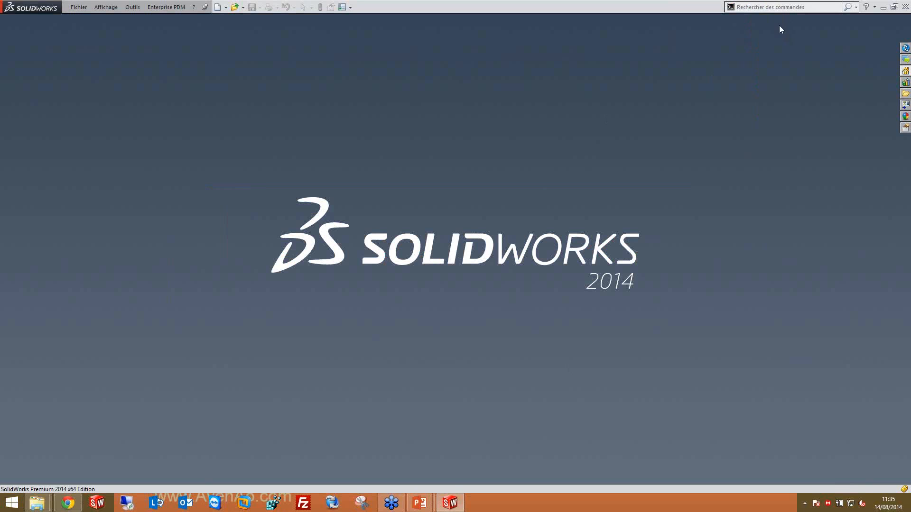
click(133, 7)
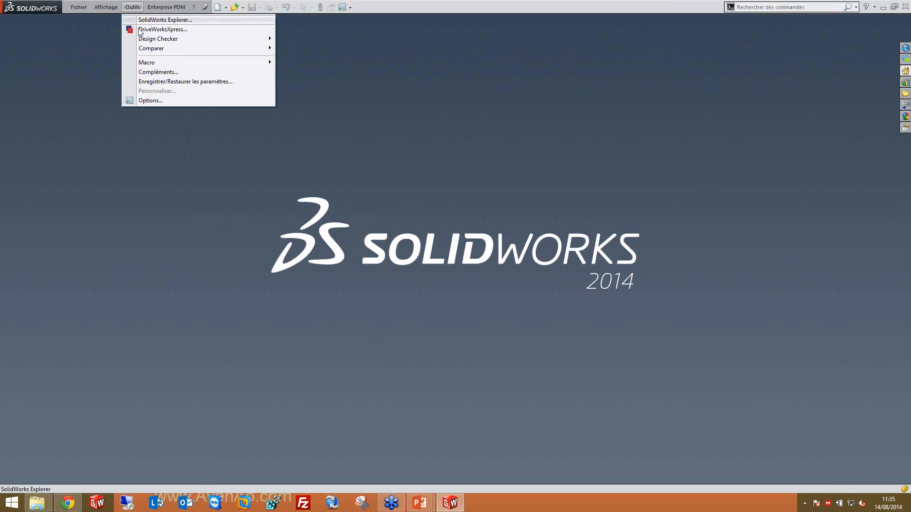
click(174, 30)
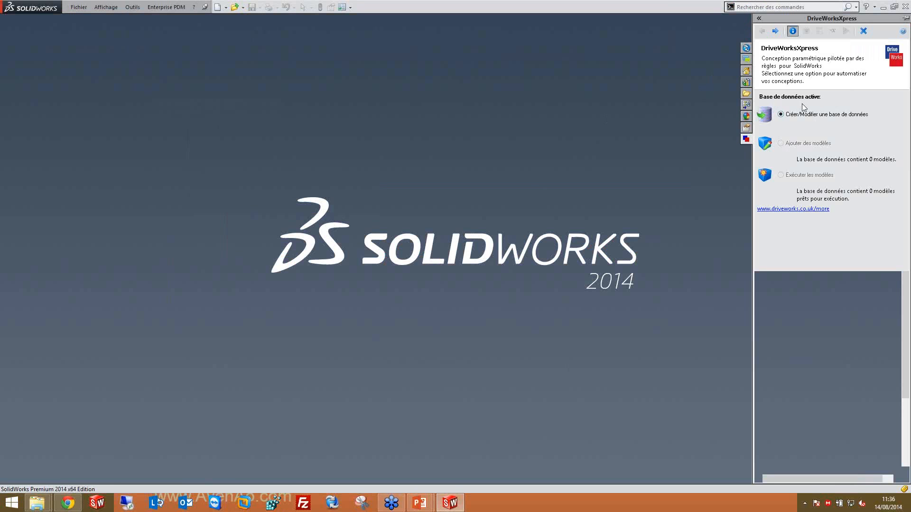
- Create a DriveWorksXpress database named "Base de donnée pour pont" in the desktop folder Formation en ligne DWK Xpress
click(774, 31)
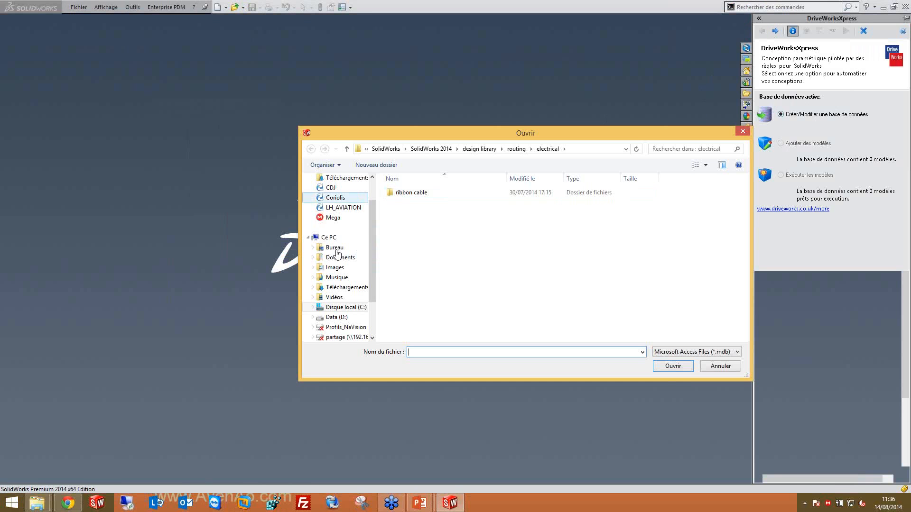
click(338, 248)
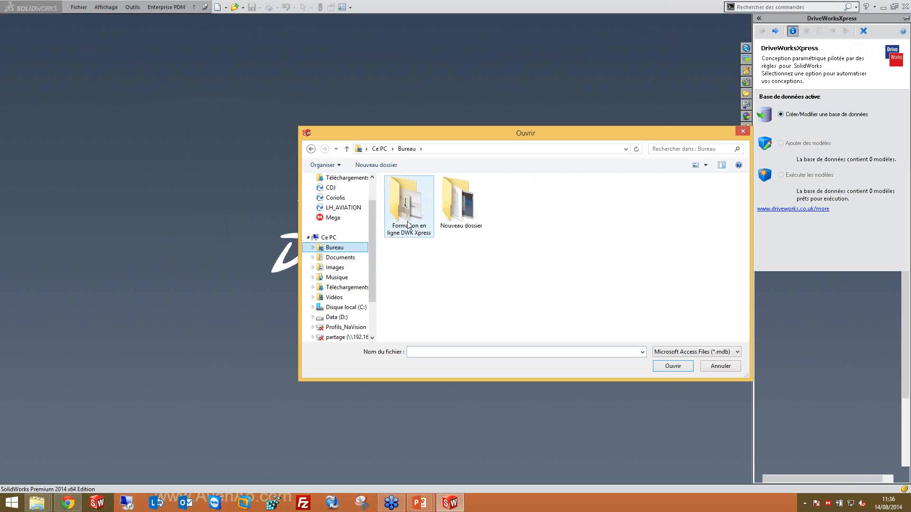
double_click(409, 223)
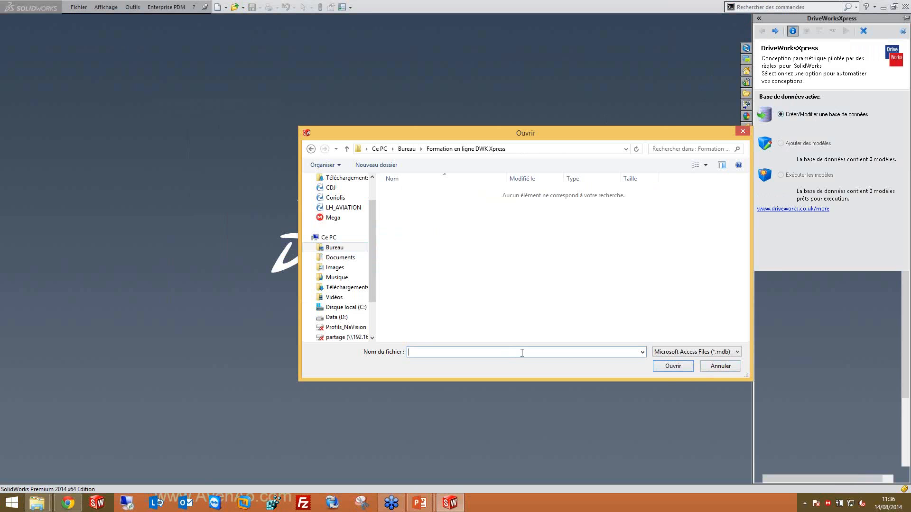
text(ase de donnée pour pont)
click(666, 369)
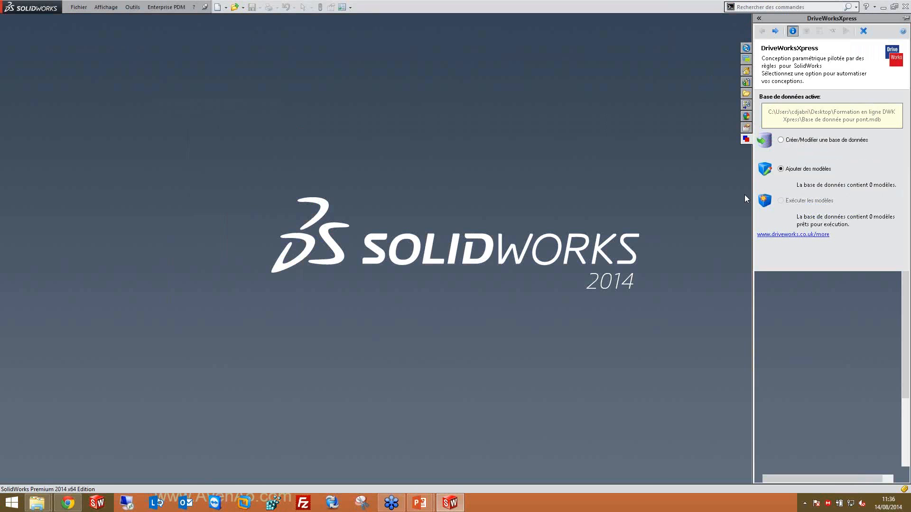
- Add the assembly mobile gantry.sldasm to the database as a new model
click(775, 31)
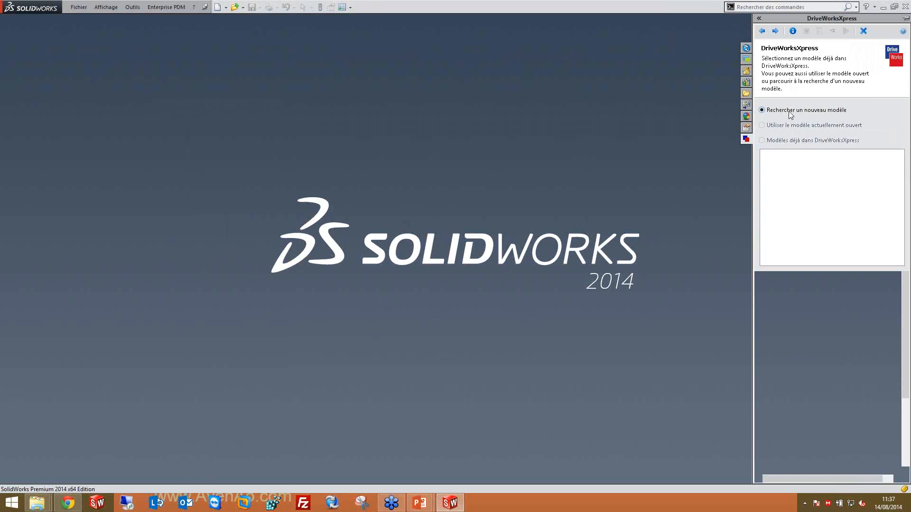
click(775, 32)
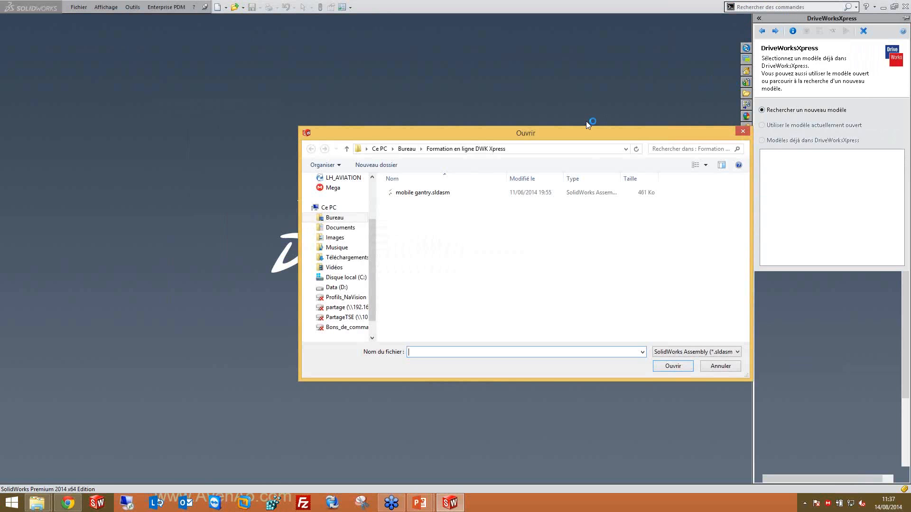
click(426, 194)
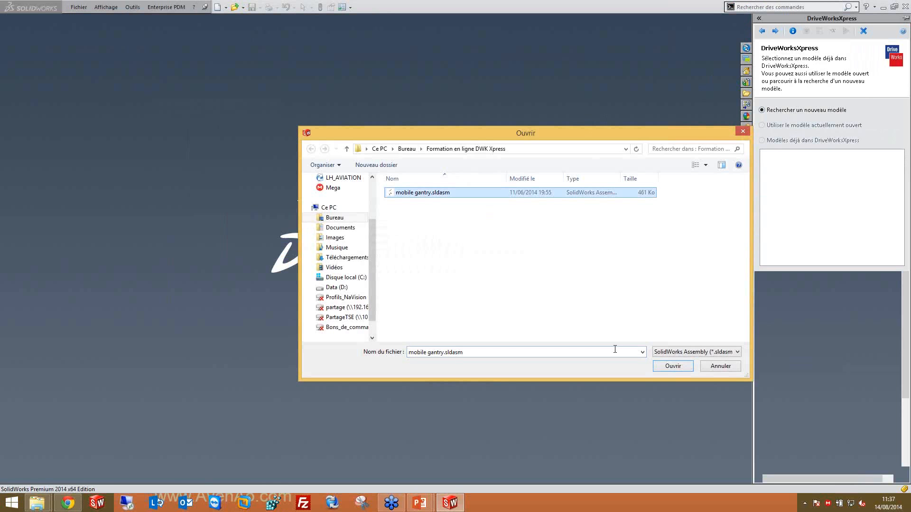
click(672, 366)
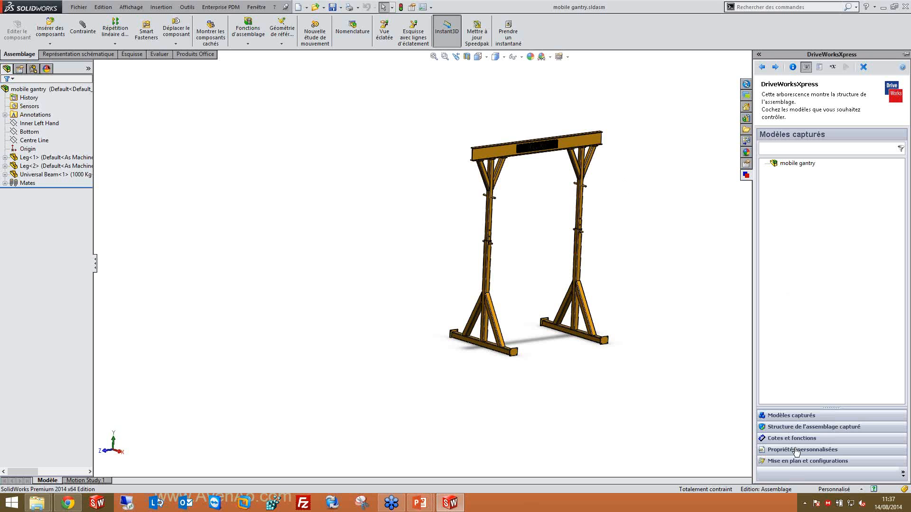
- Capture the leg and universal beam components in the assembly structure and return to the list of captured models
key(alt)
click(822, 426)
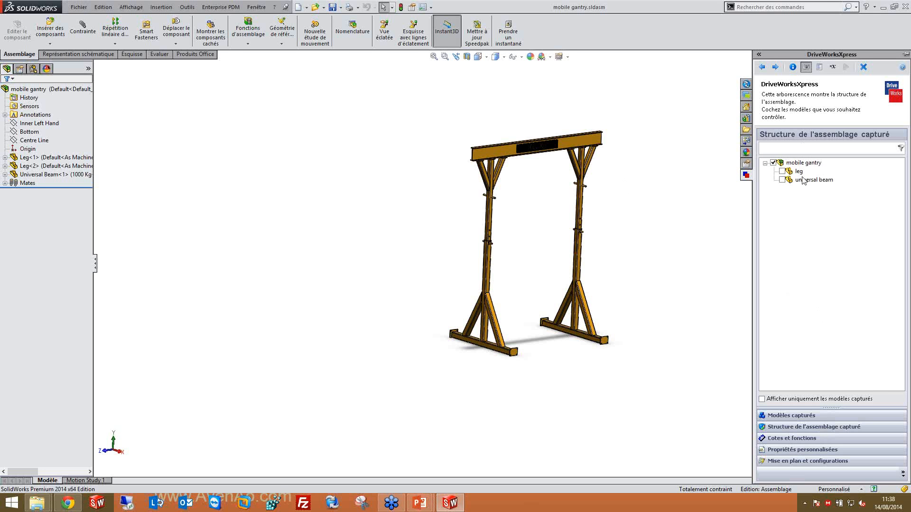
click(782, 171)
click(782, 180)
click(802, 415)
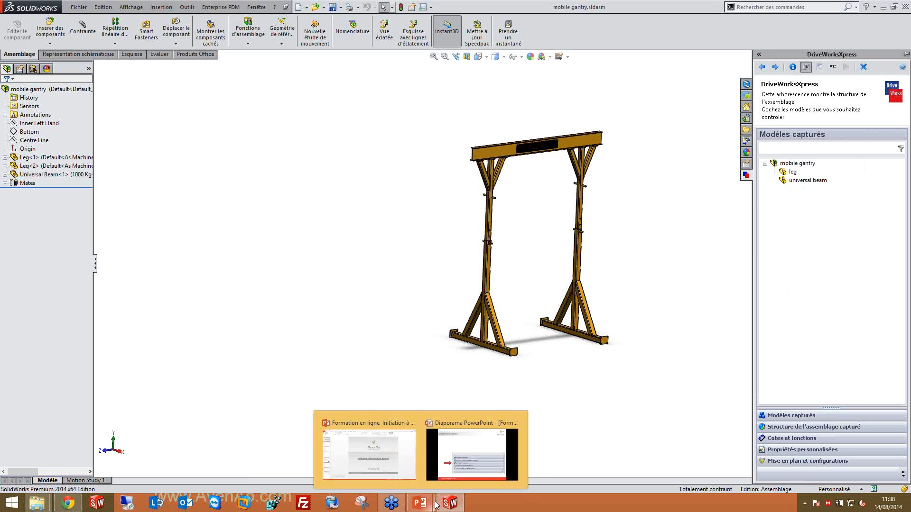
- Switch to PowerPoint to view the "Création des valeurs" slide in the slideshow, and return to SolidWorks
key(alt+Tab)
key(alt+Tab)
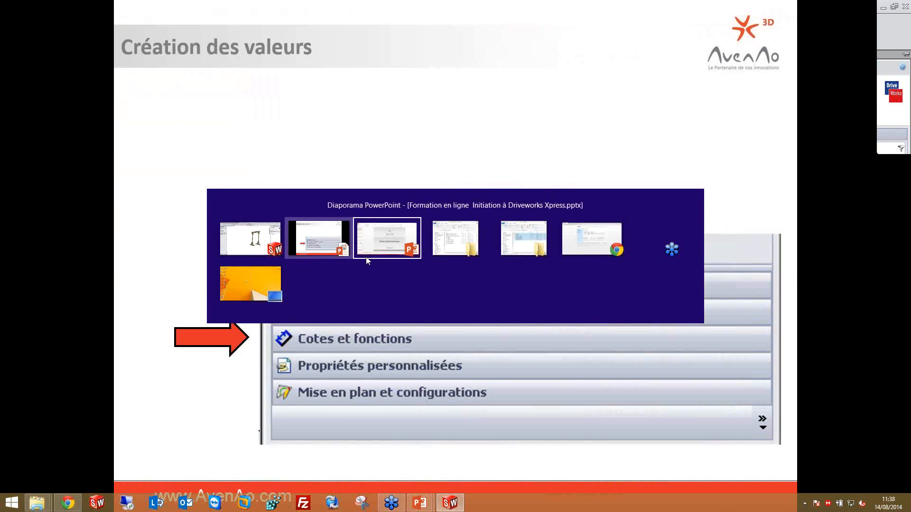
click(367, 259)
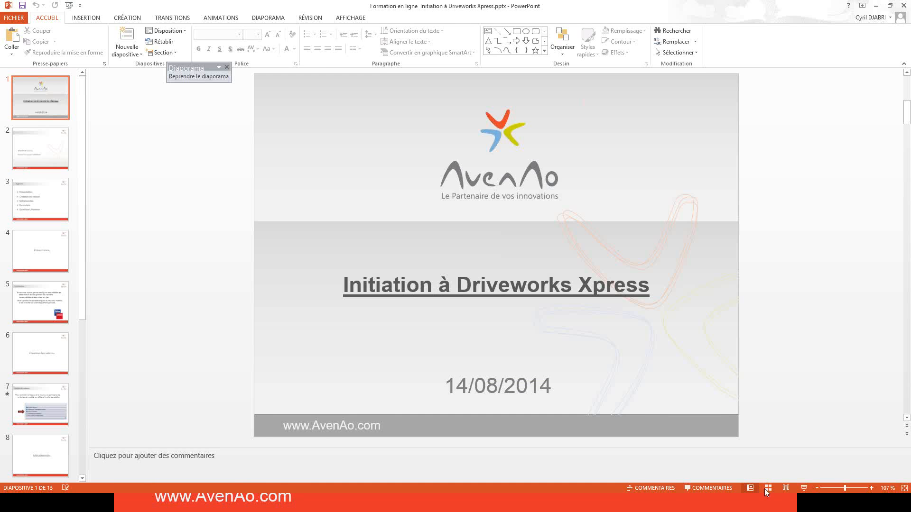
click(804, 488)
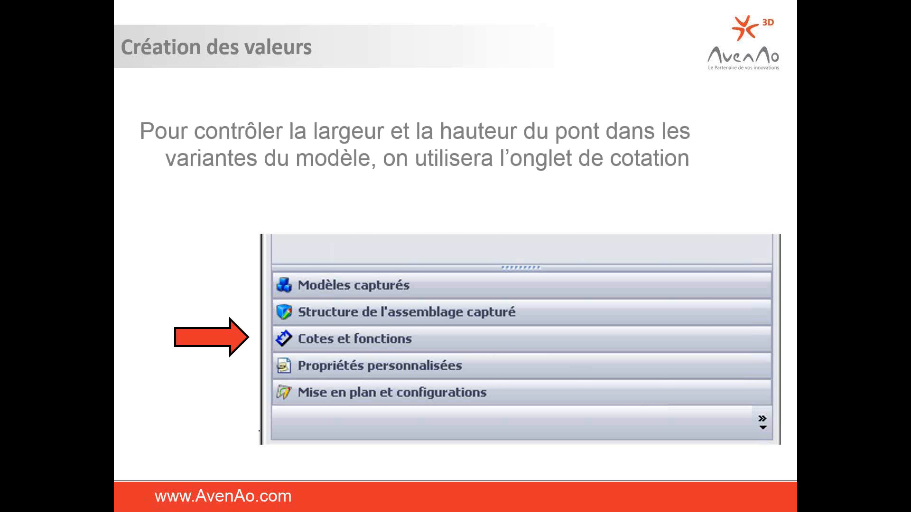
key(alt+Tab)
key(alt+Tab)
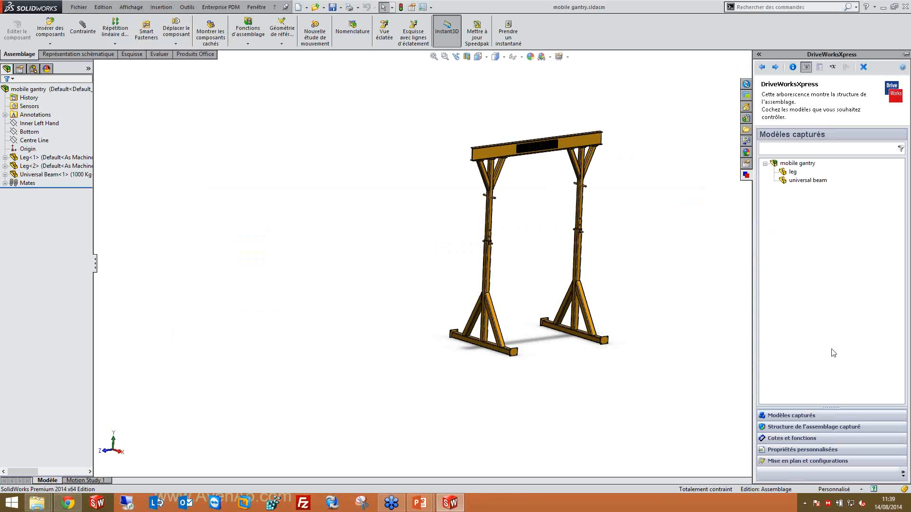
- Open the captured universal beam model and show its dimensions and features for capture
double_click(805, 184)
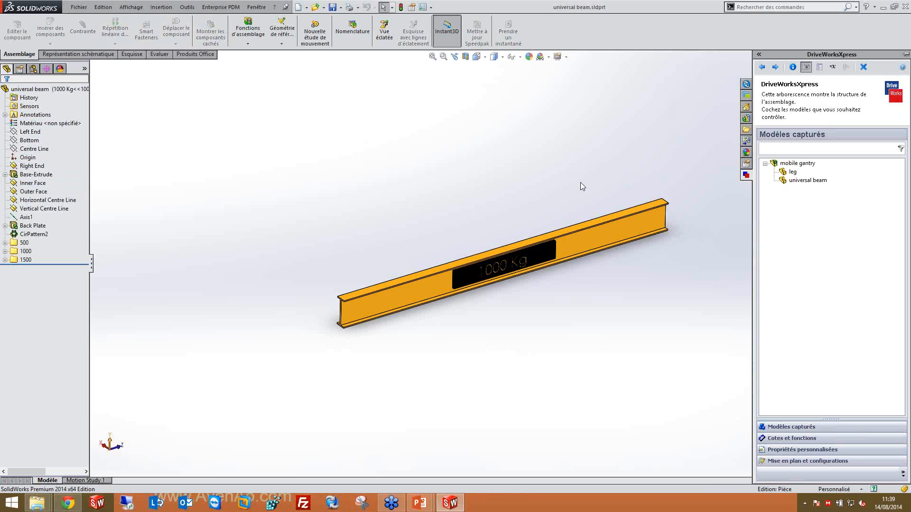
click(34, 166)
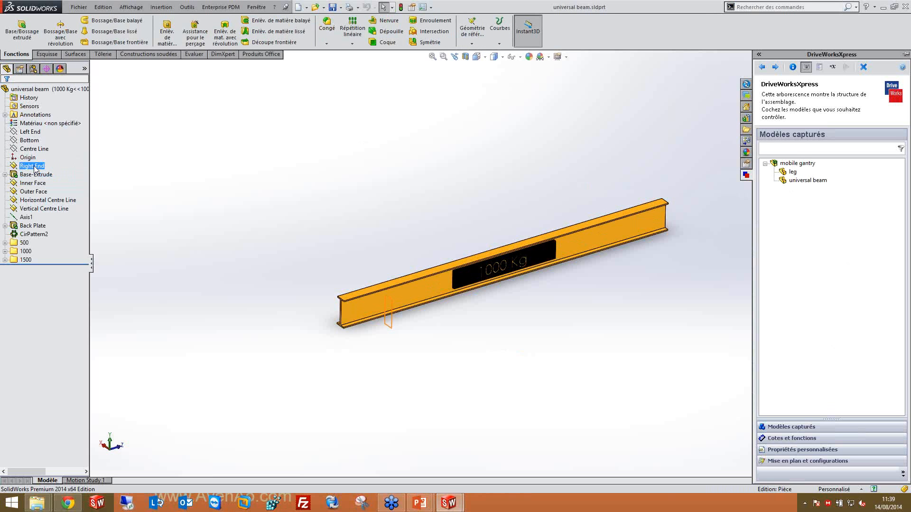
click(785, 441)
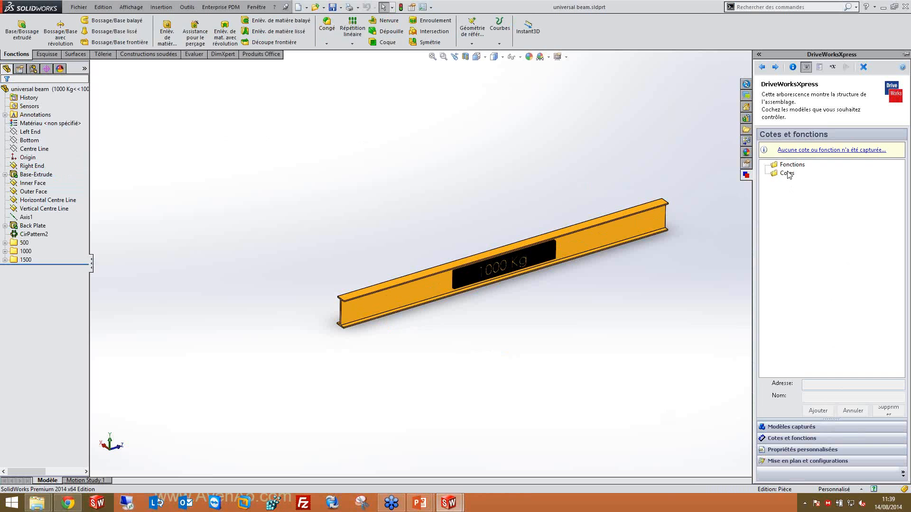
- Display the dimension of the Right End plane and select it as the dimension to capture
click(24, 174)
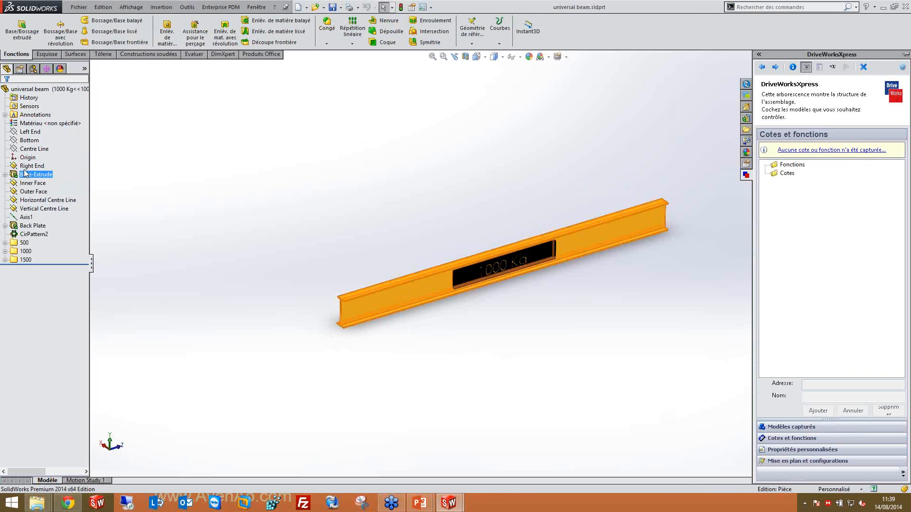
double_click(29, 166)
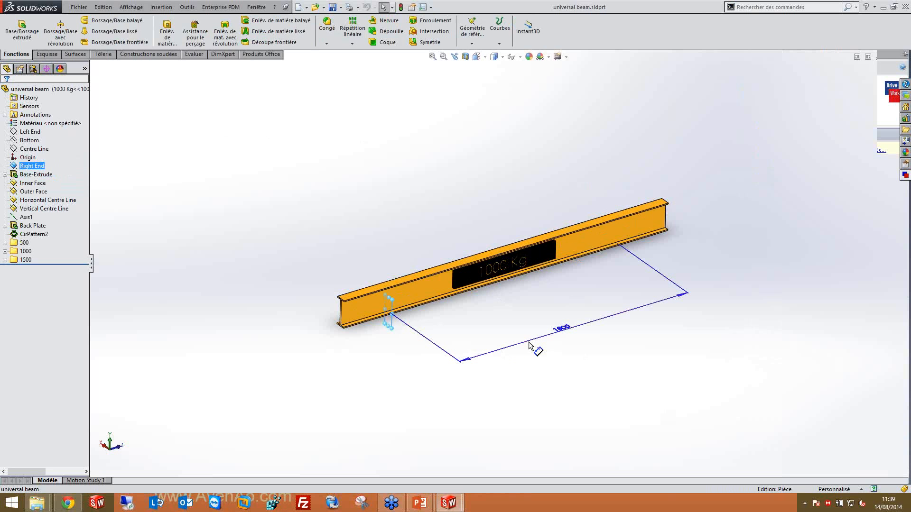
click(905, 174)
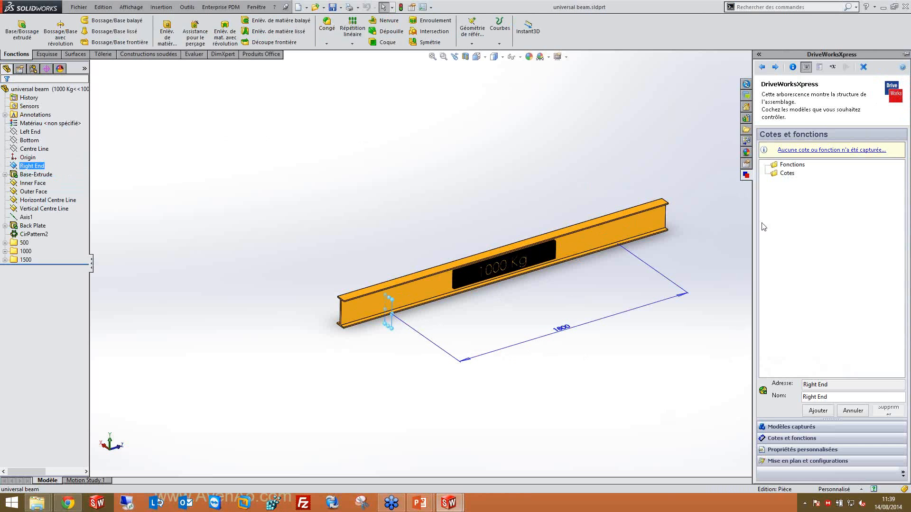
click(539, 340)
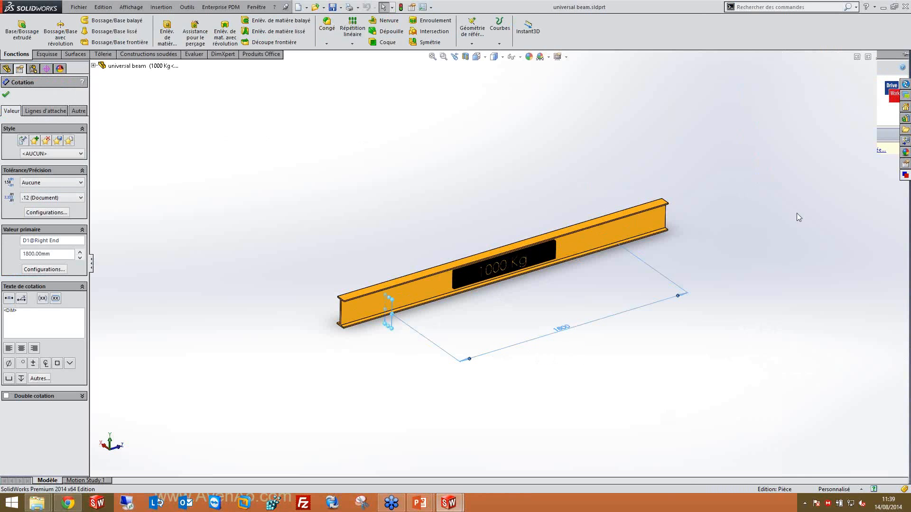
click(904, 176)
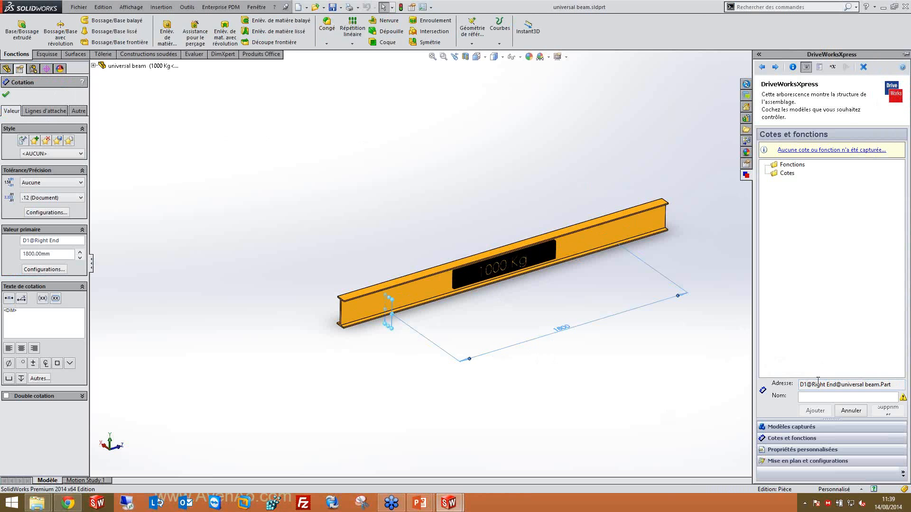
- Name the selected Right End dimension "Longeur de la poutre" and add it to the captured dimensions
click(811, 397)
text(Longeur)
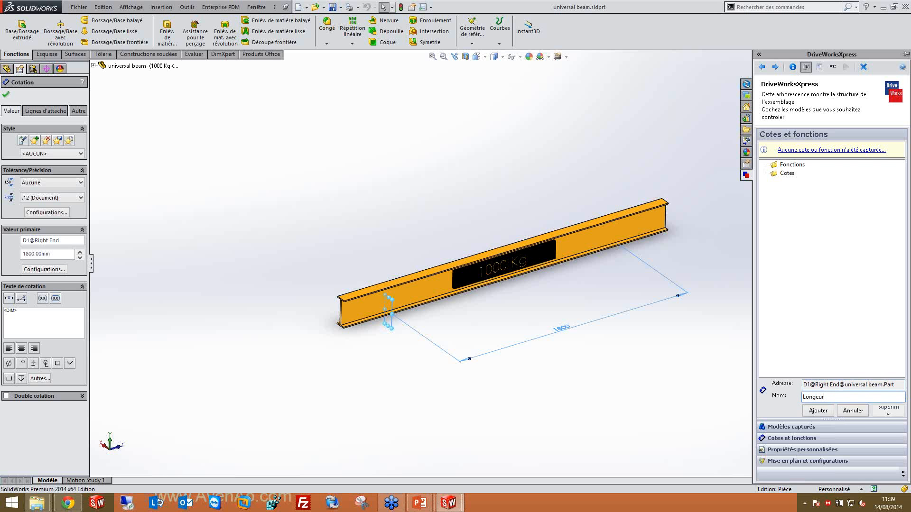
text(e de la poutre)
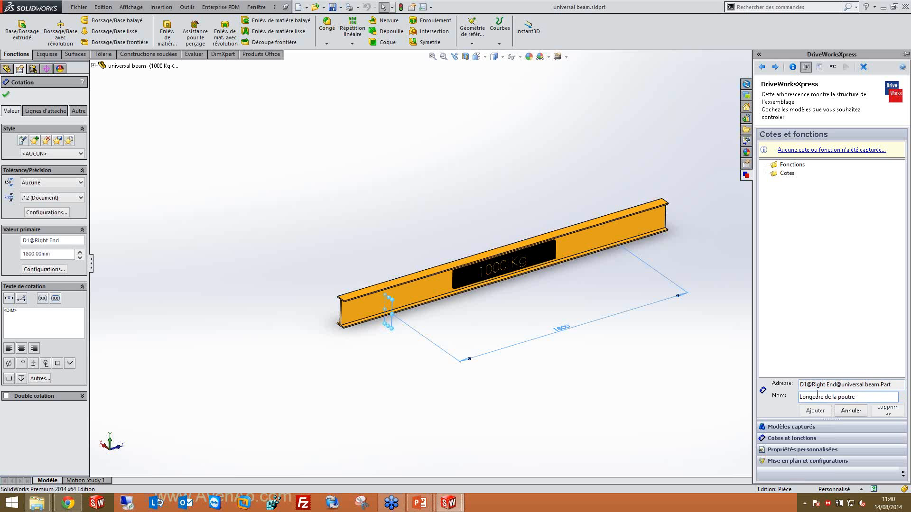
click(825, 398)
key(BackSpace)
key(BackSpace)
mouse_move(904, 400)
key(BackSpace)
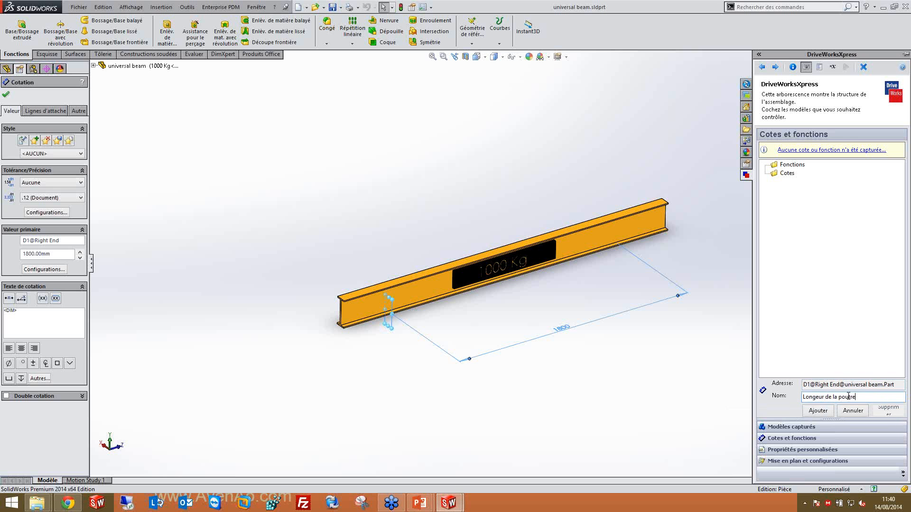
click(814, 412)
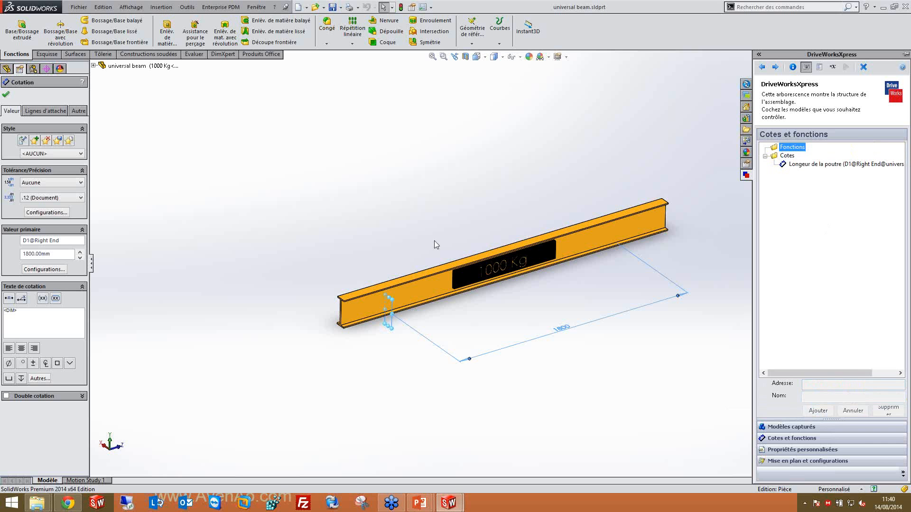
click(306, 241)
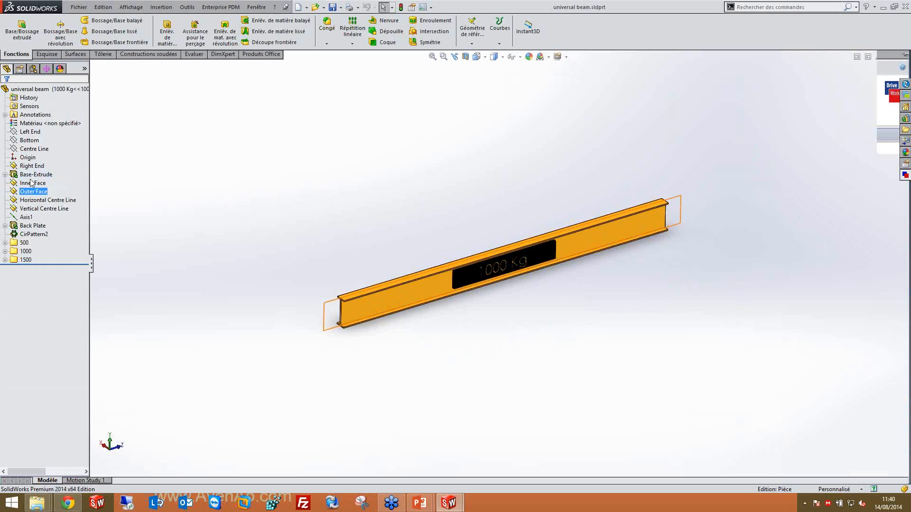
- Examine the beam's Base-Extrude feature and the sketch beneath it in the feature tree
click(34, 174)
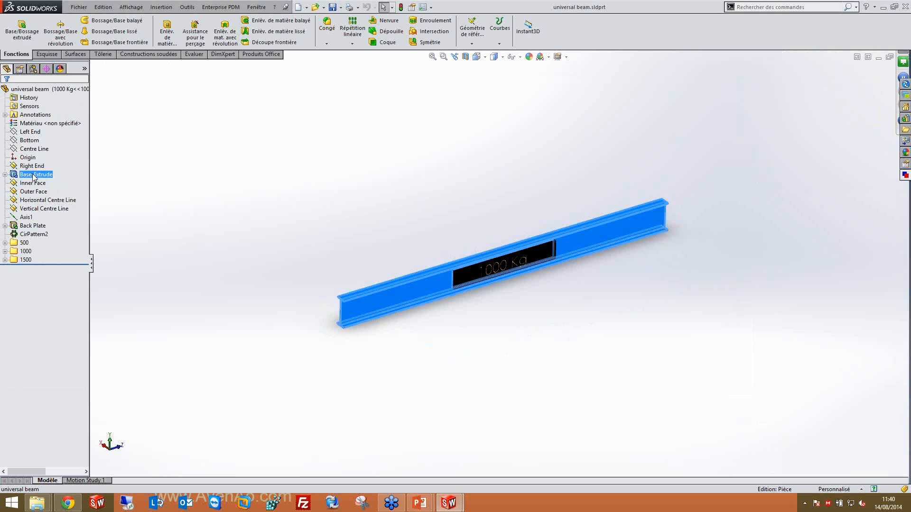
key(F2)
click(905, 174)
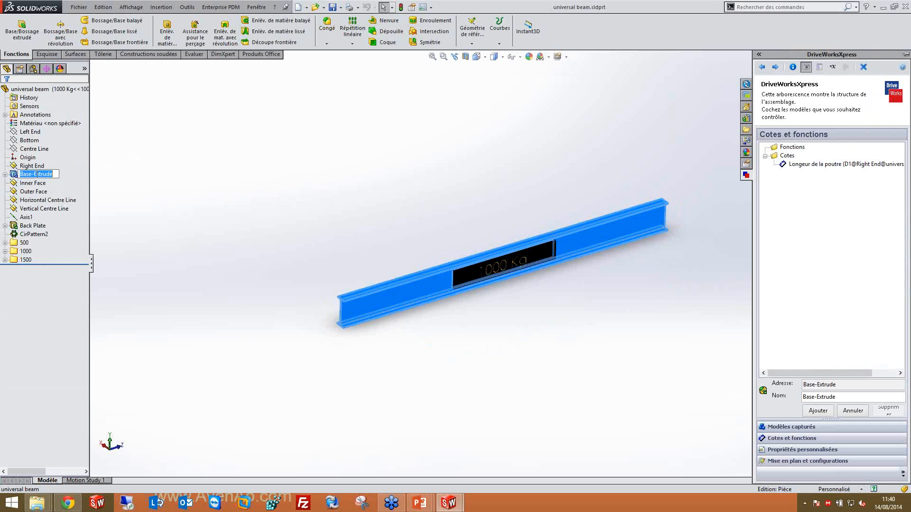
click(21, 174)
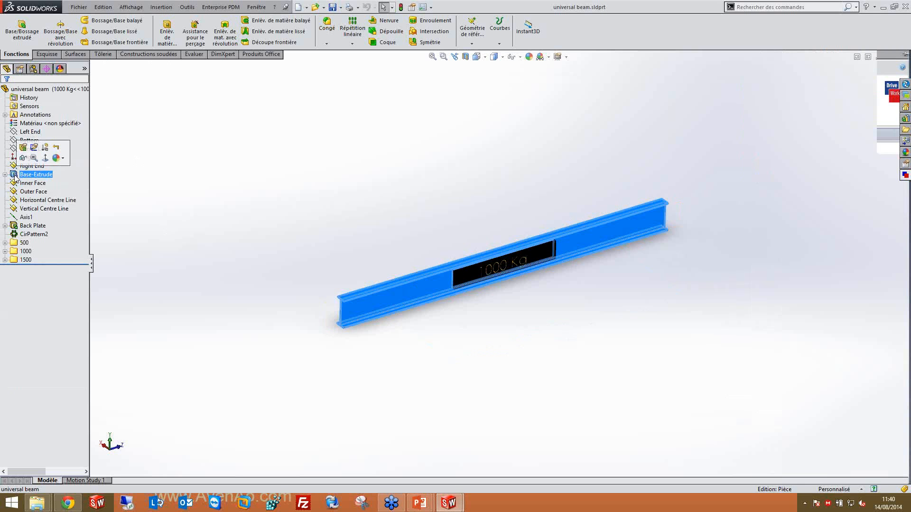
click(31, 176)
click(5, 174)
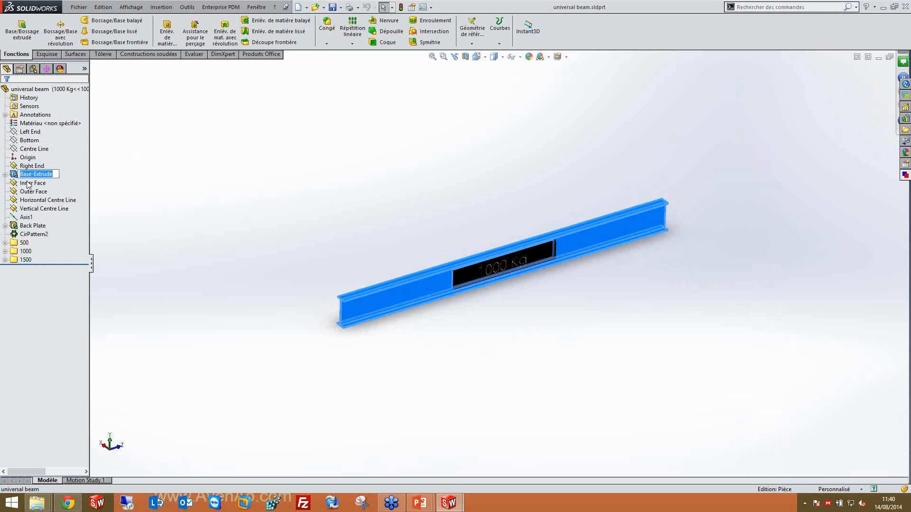
double_click(37, 184)
key(Escape)
key(Escape)
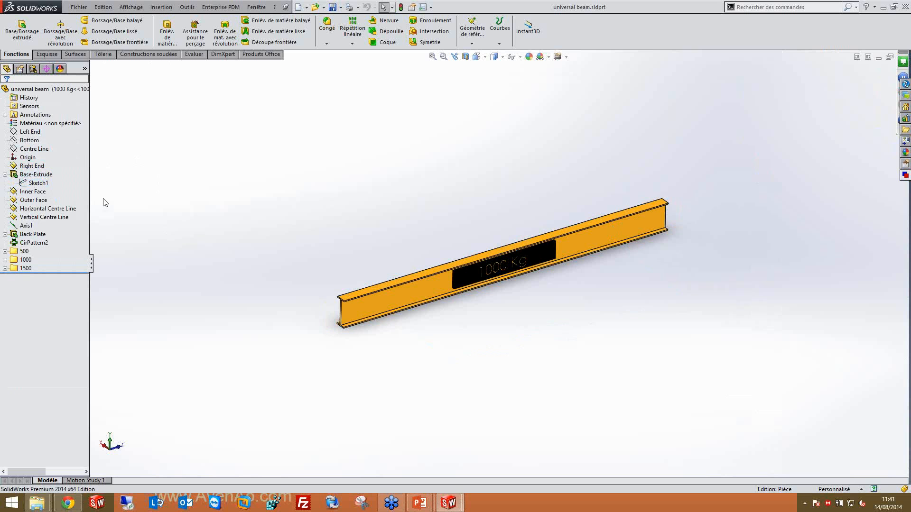
click(31, 175)
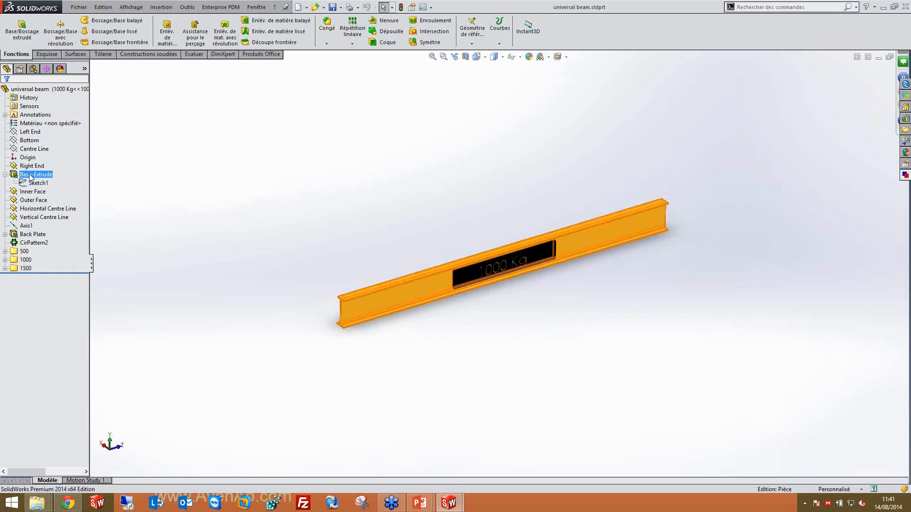
click(30, 175)
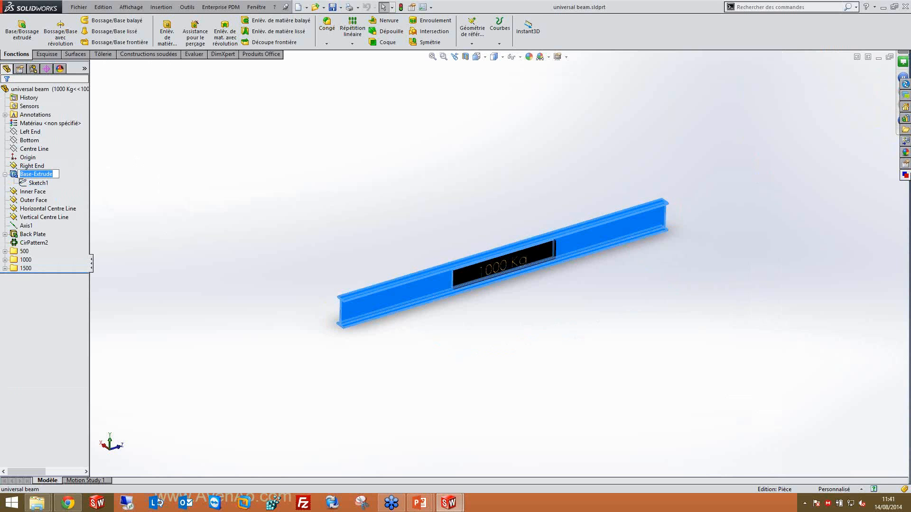
click(264, 207)
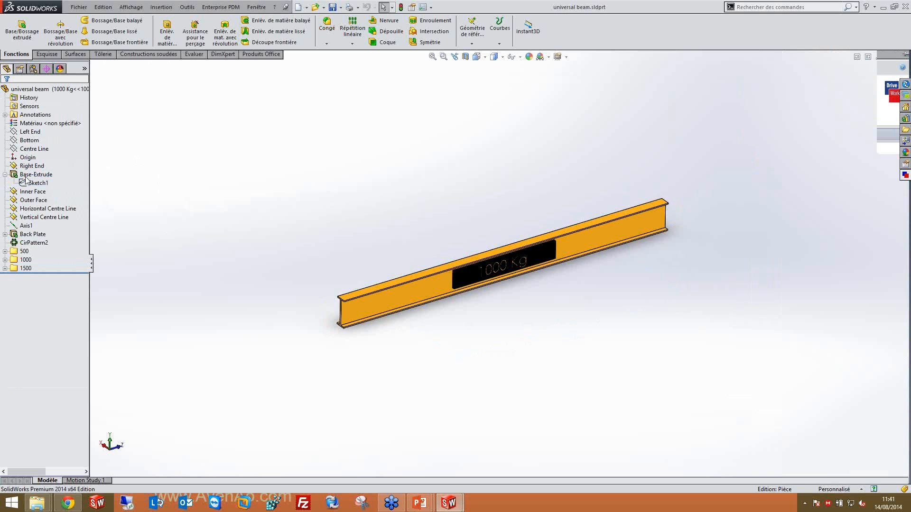
- Keep DriveWorksXpress pinned open and select the beam's 203 mm section height dimension from Base-Extrude for capture
click(907, 175)
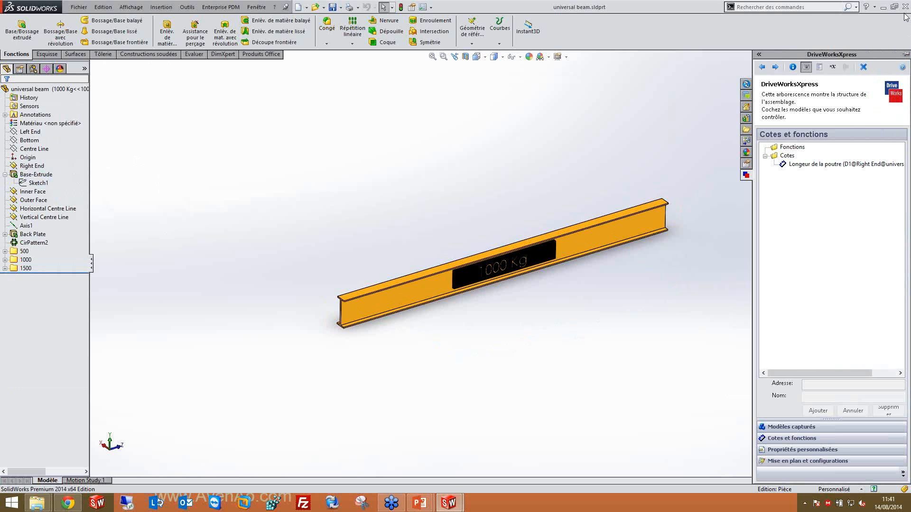
click(906, 54)
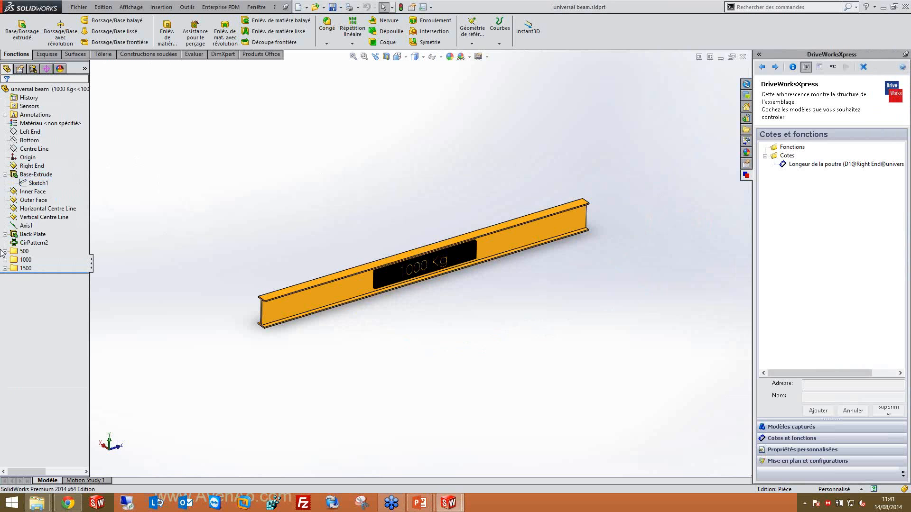
click(24, 177)
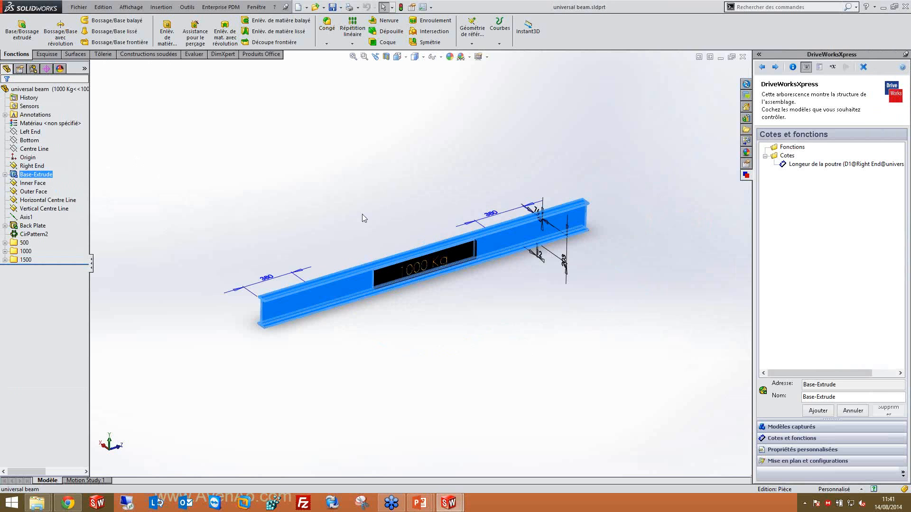
click(568, 264)
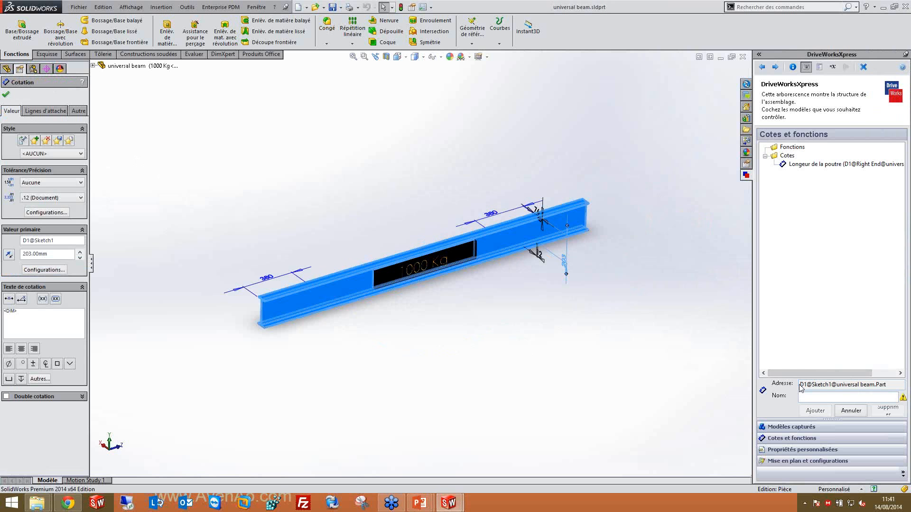
- Name the selected beam height dimension "Hauteur de la poutre" and add it to the captured dimensions
click(840, 396)
text(Hau)
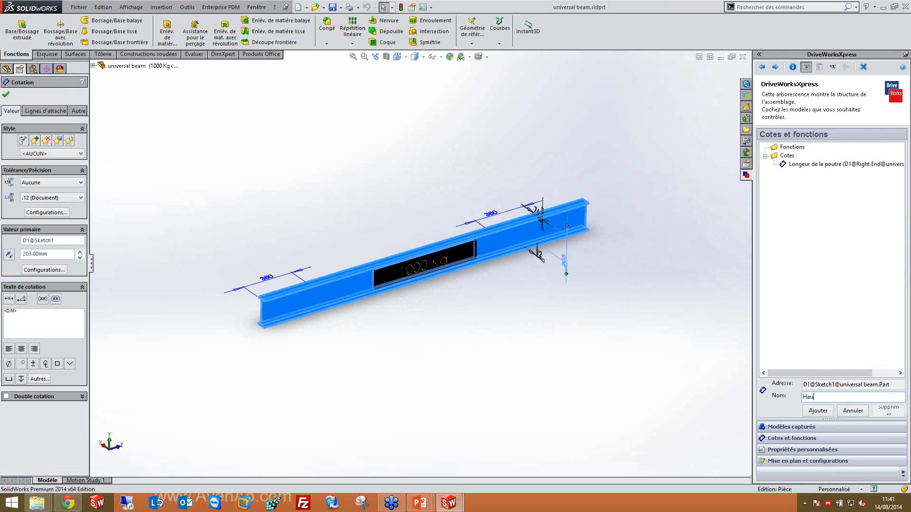
text(teur de la )
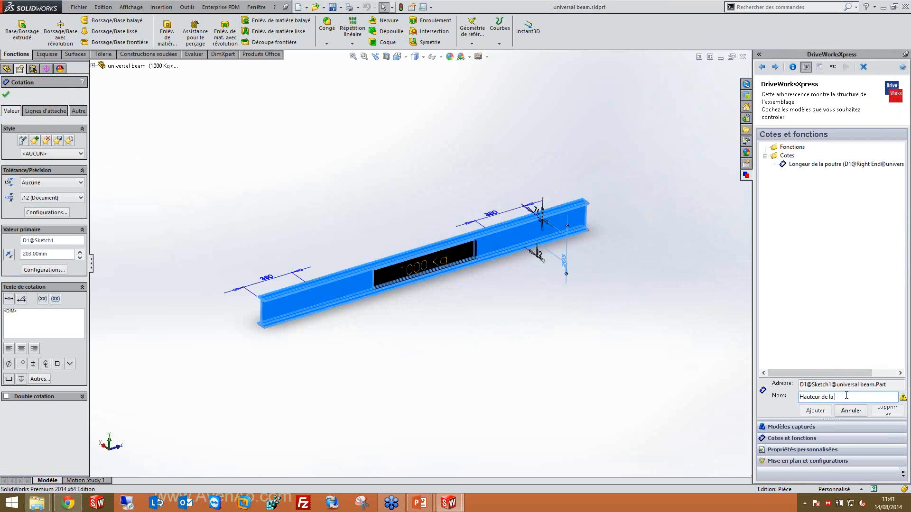
text(poutre)
key(BackSpace)
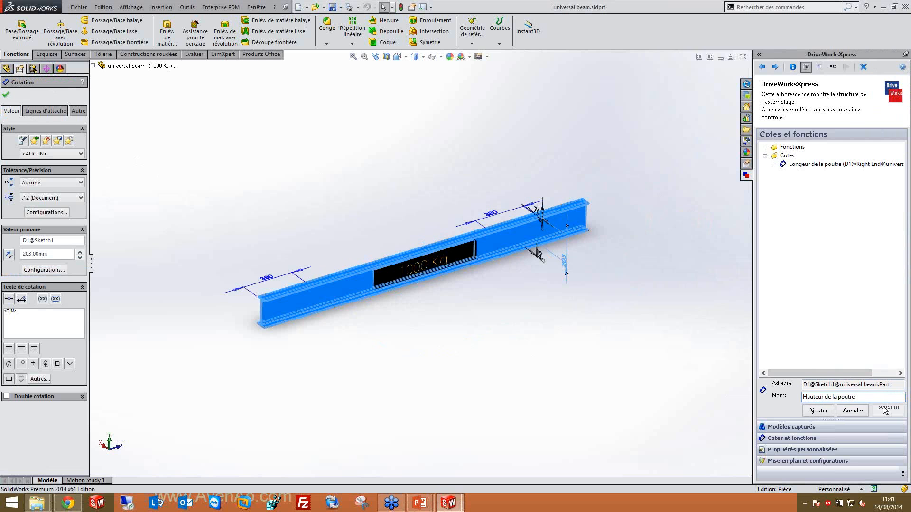
click(828, 413)
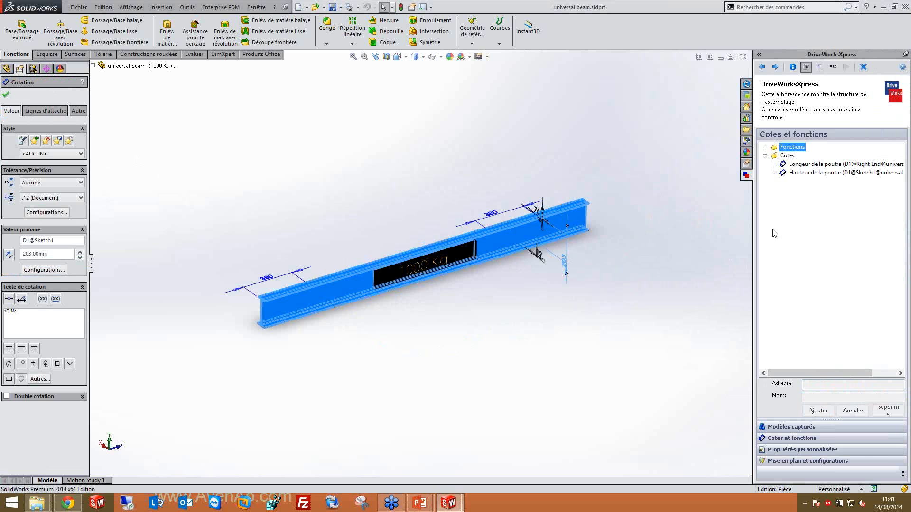
- Open the captured leg model and select the 3000 mm height dimension of its Lower Layout sketch for capture
click(792, 427)
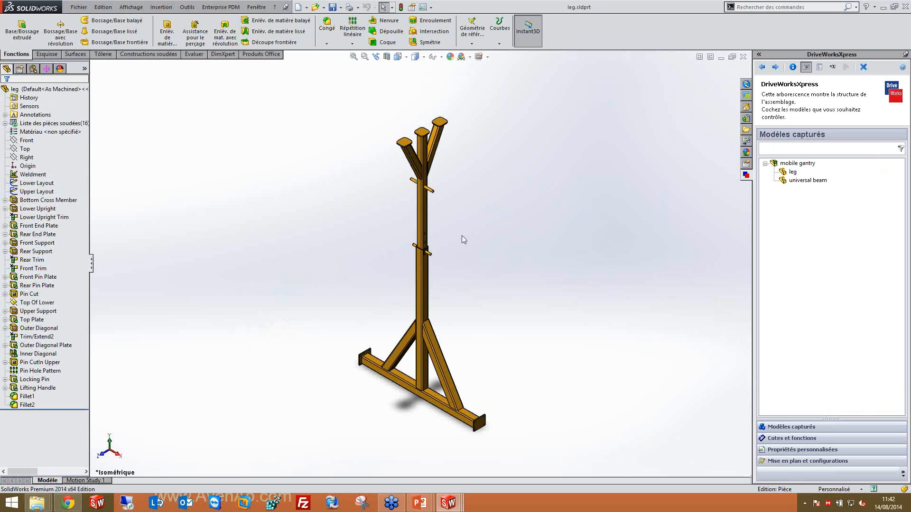
click(50, 200)
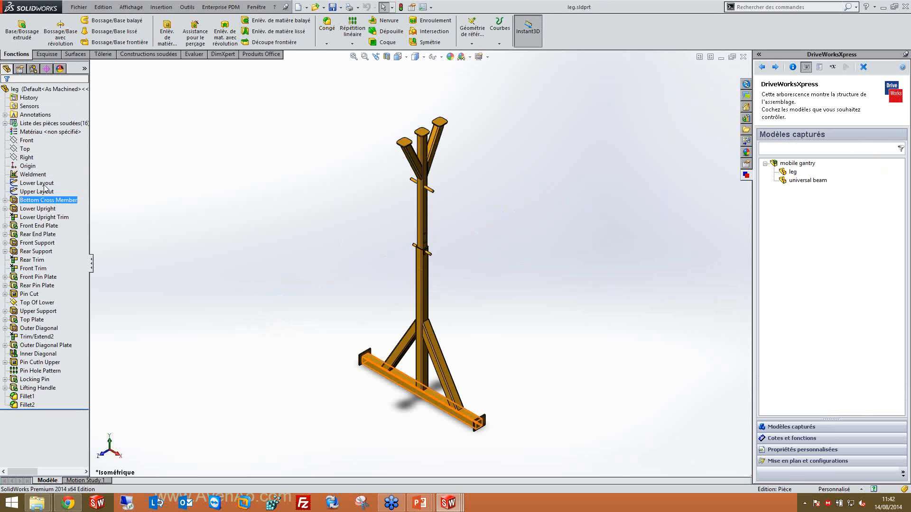
click(44, 184)
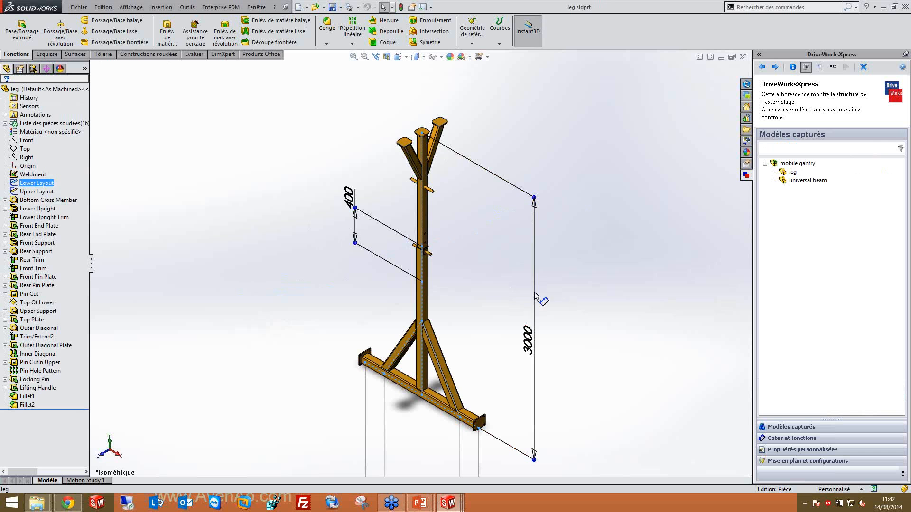
click(787, 438)
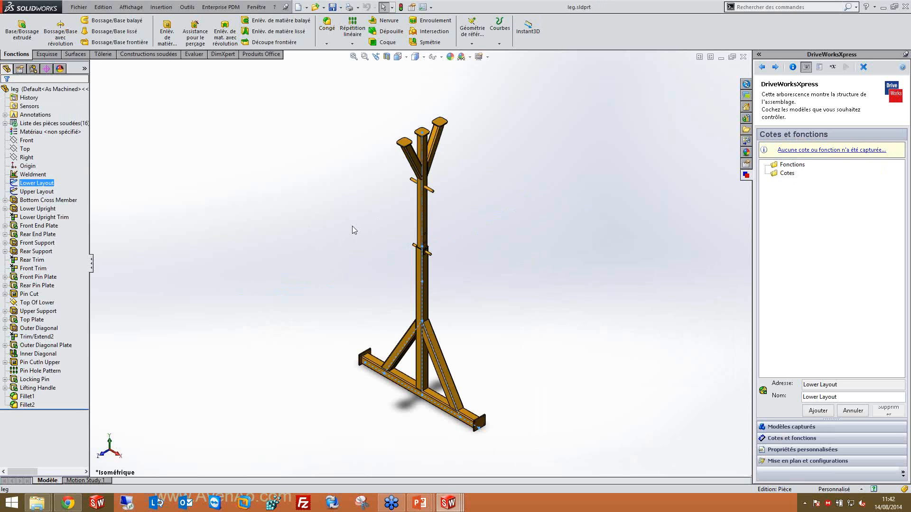
mouse_move(335, 244)
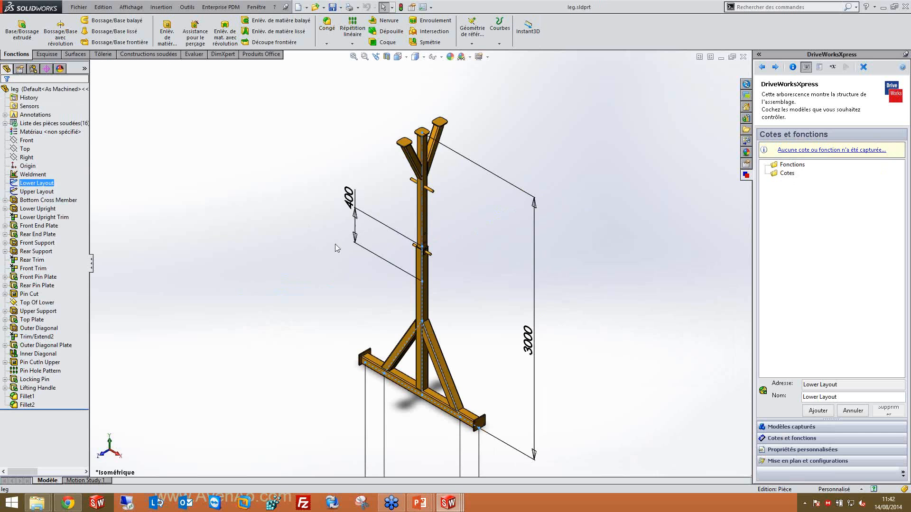
click(532, 328)
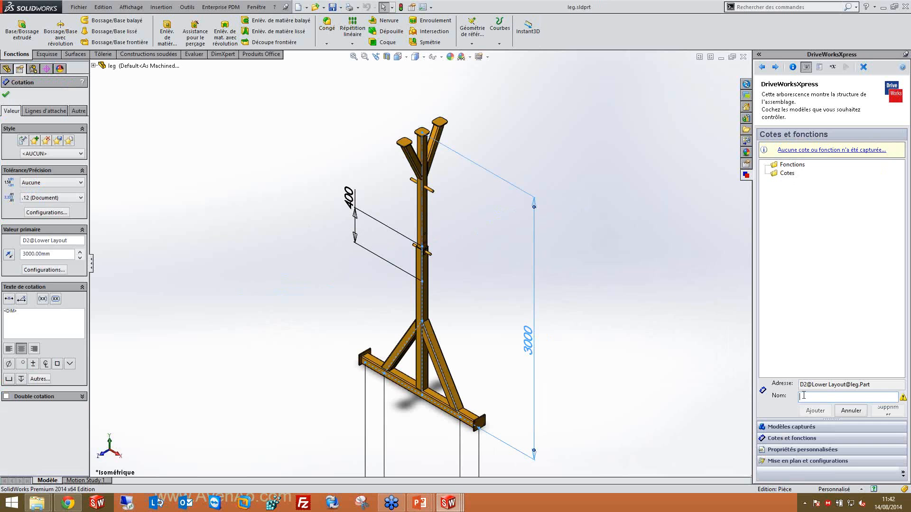
- Name the selected leg height dimension "Hauteur du montant" and add it to the captured dimensions
text(H)
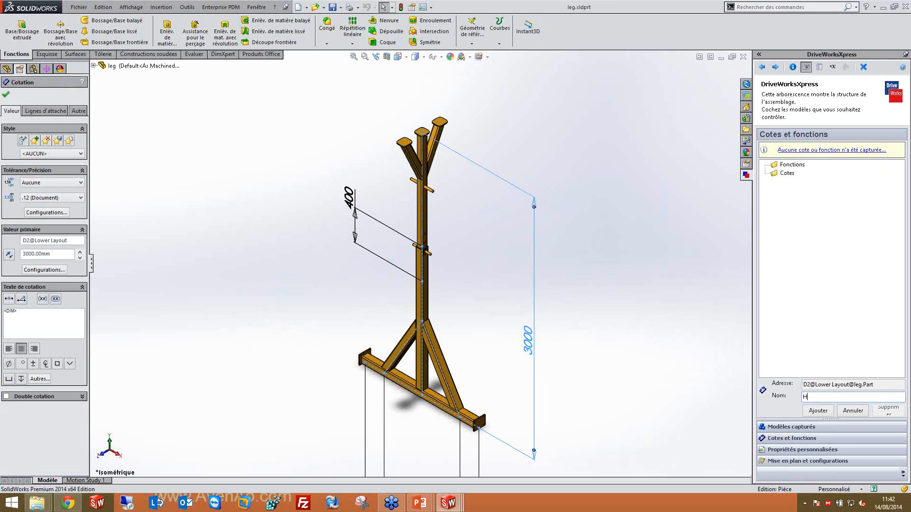
text(auteur du monyant)
key(Delete)
text(t)
key(End)
click(817, 411)
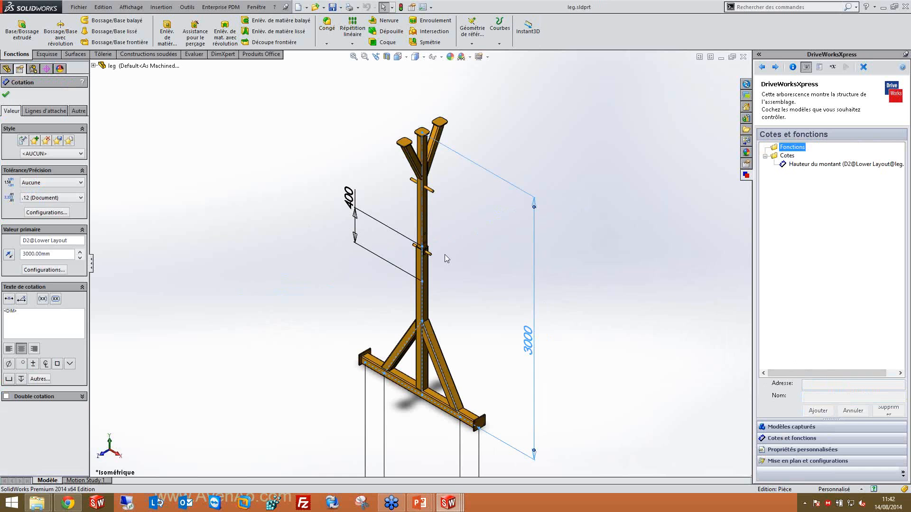
- Capture the 400 mm dimension of the leg's Lower Layout sketch under the name "Recouvrement minimum"
click(359, 205)
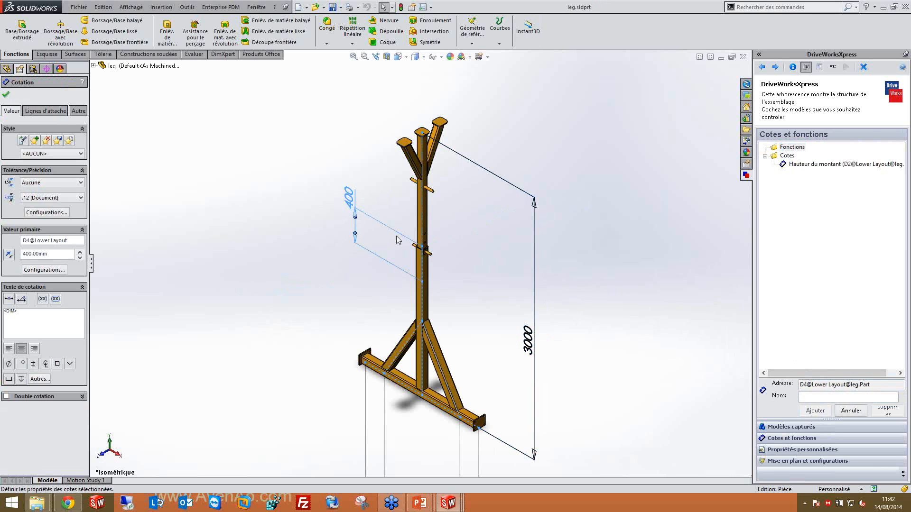
click(828, 398)
text(Recou)
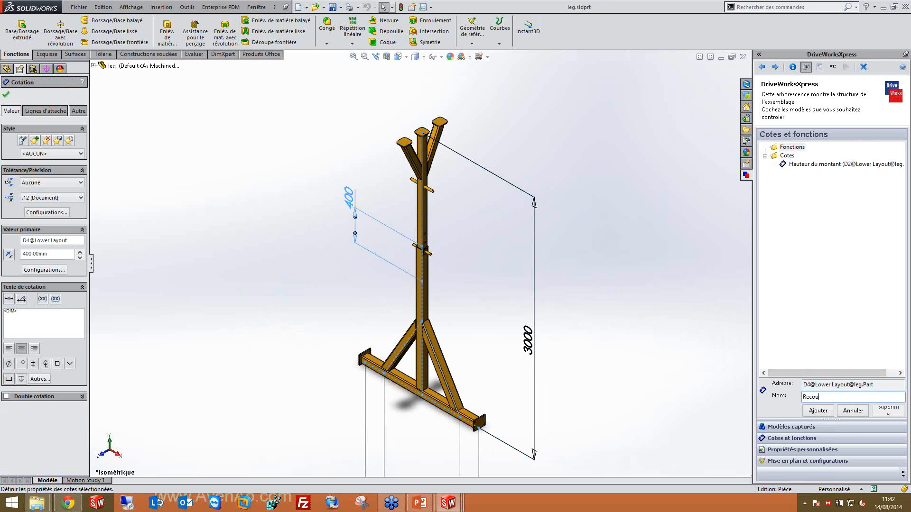
text(vrement minimum)
click(814, 410)
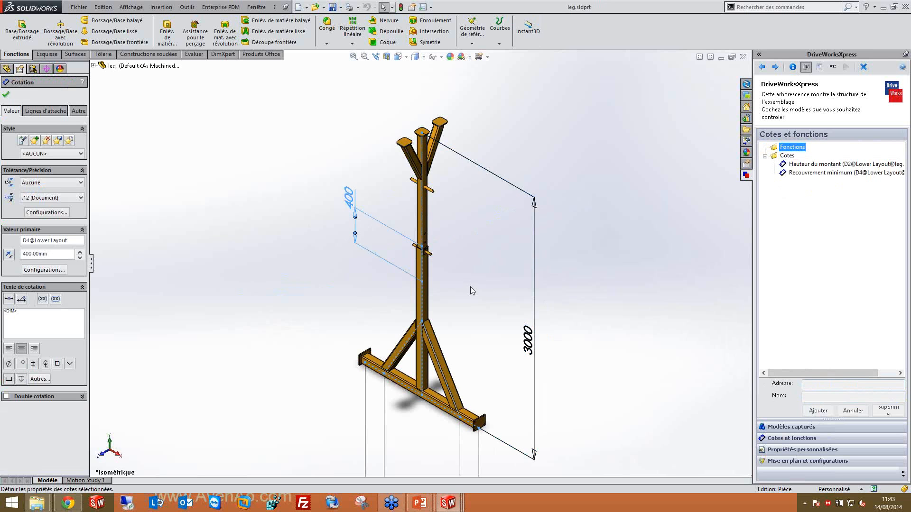
- Capture the leg's Inner Diagonal feature under its own name
click(219, 221)
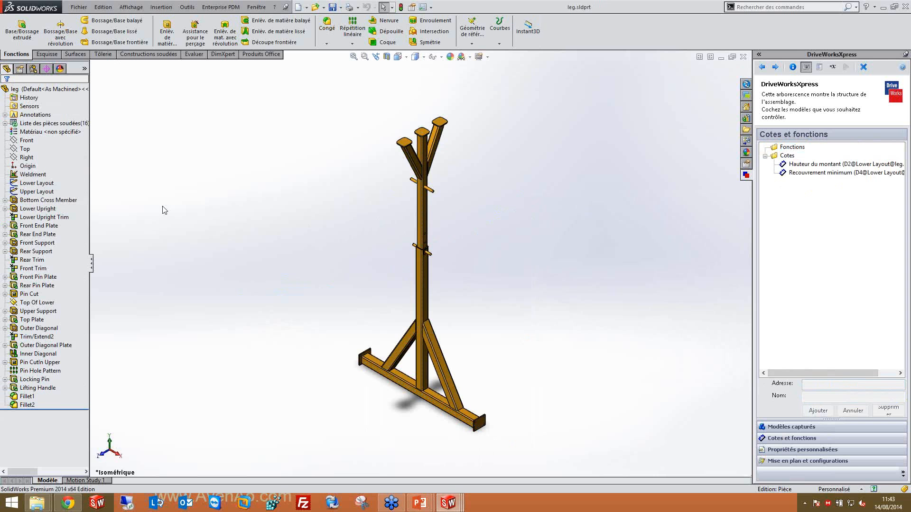
click(37, 242)
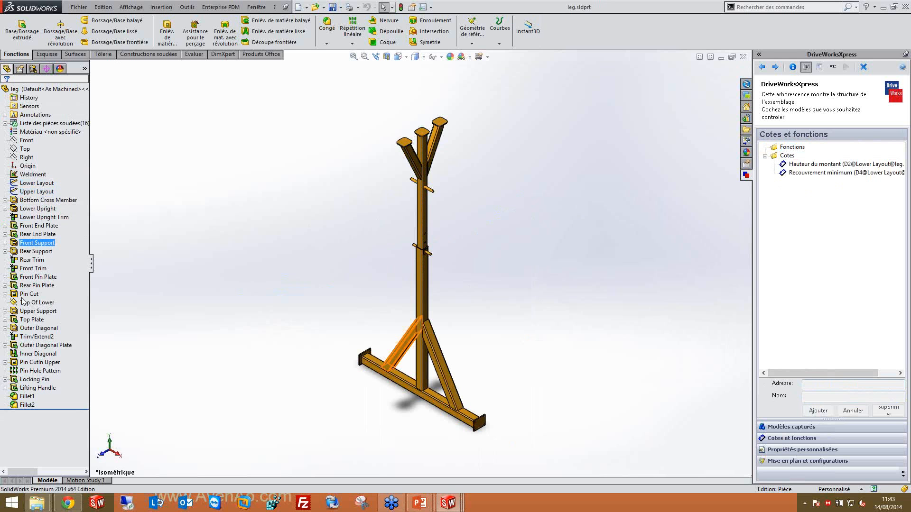
click(33, 362)
click(32, 355)
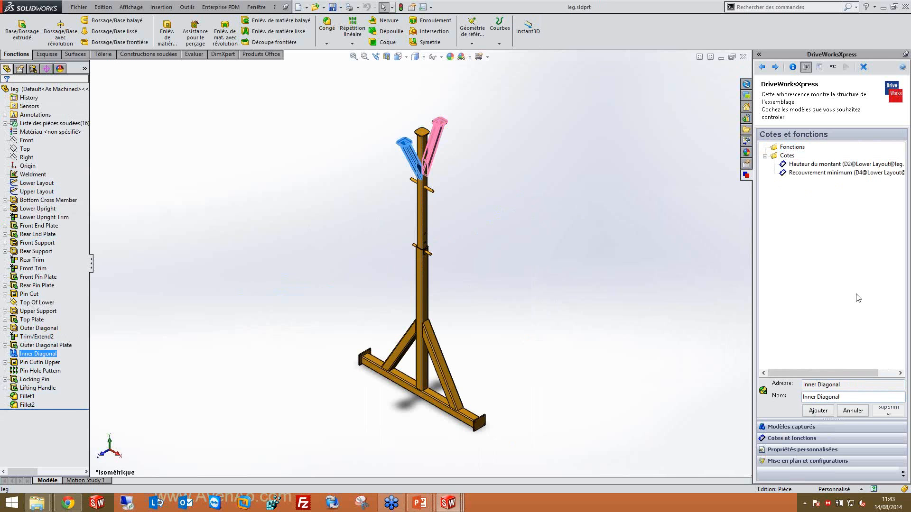
click(828, 412)
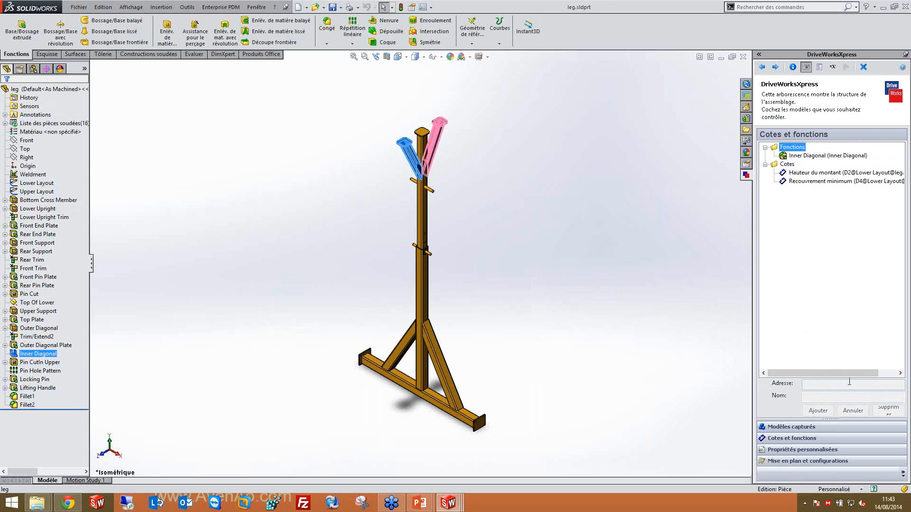
- Open the captured mobile gantry assembly and capture its custom properties Project and Safe Working Load
click(791, 431)
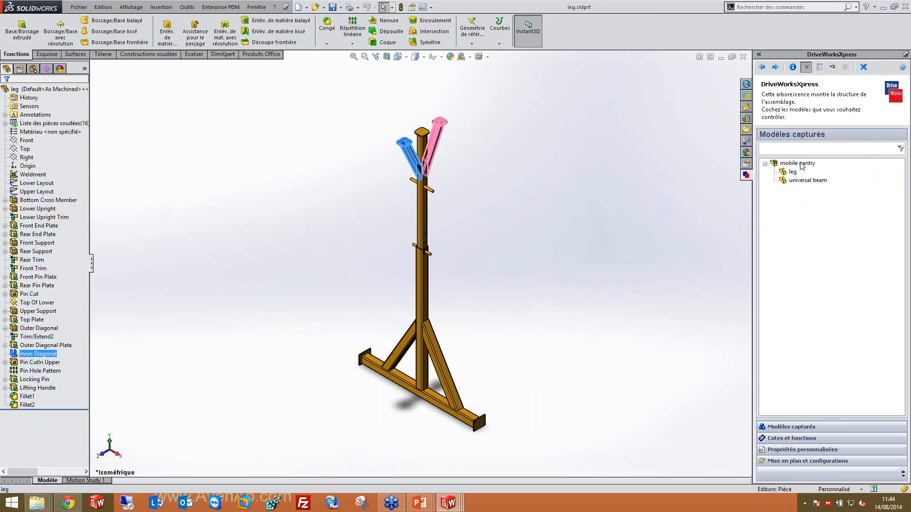
double_click(801, 163)
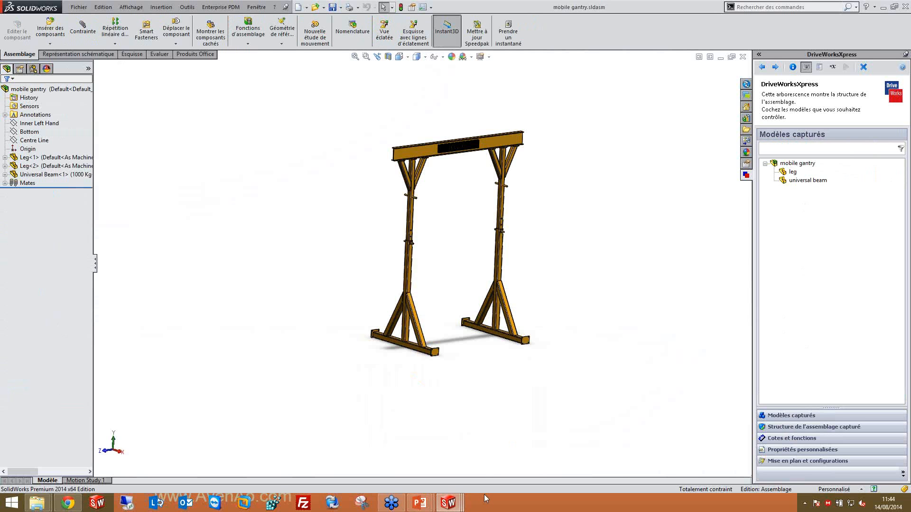
click(812, 450)
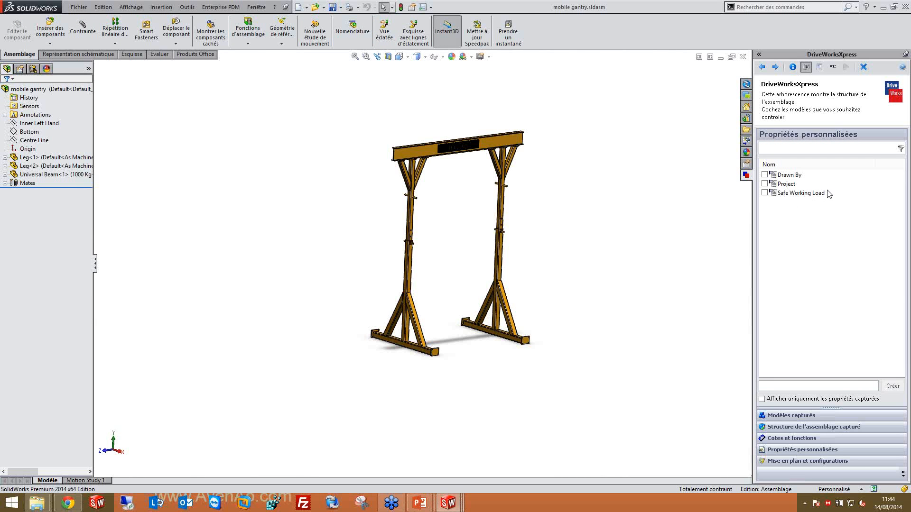
click(764, 184)
click(764, 193)
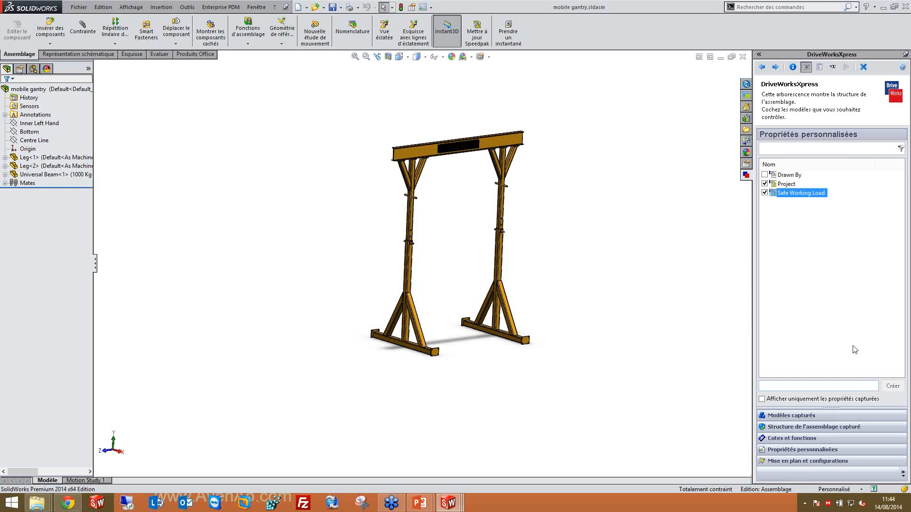
- Attach the drawing mobile gantry.slddrw to the captured assembly and return to the list of captured models
click(818, 465)
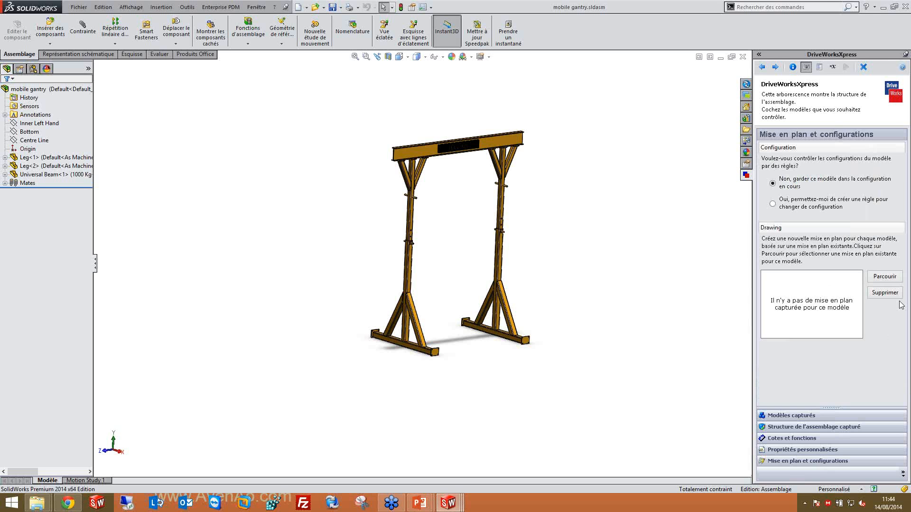
click(881, 278)
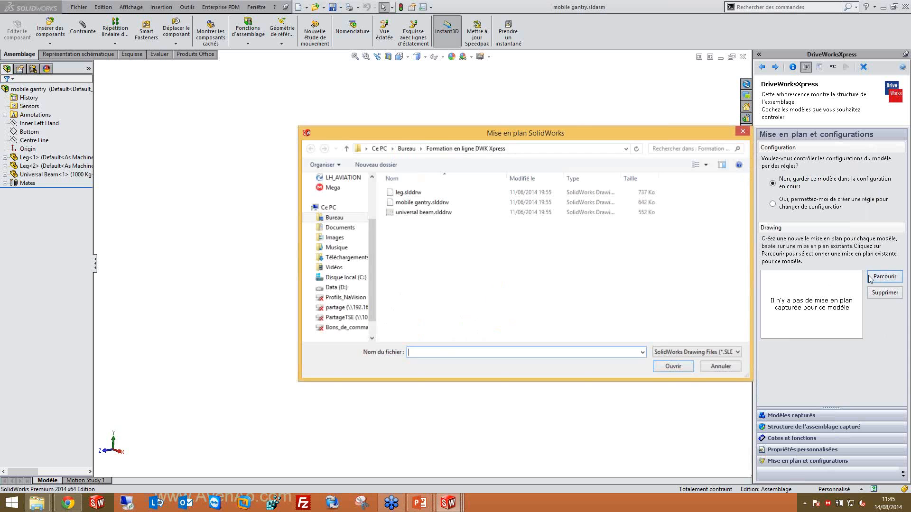
click(441, 204)
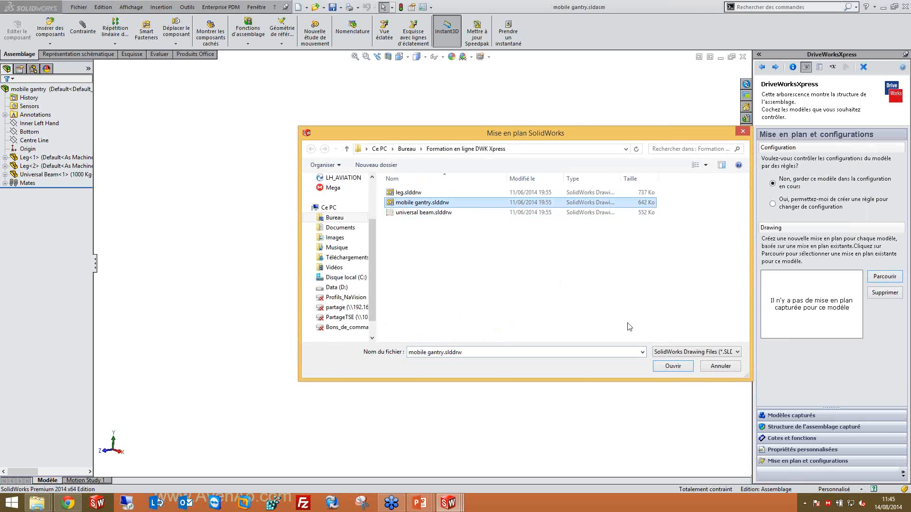
click(672, 366)
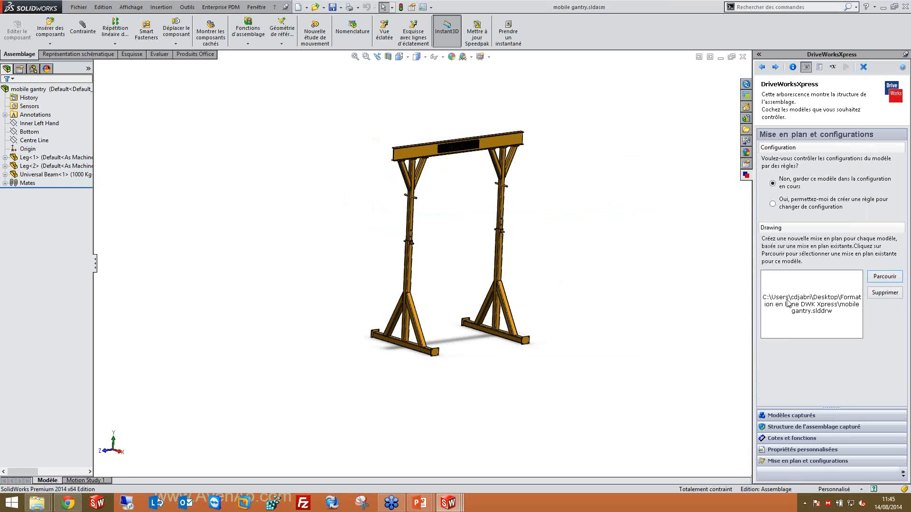
click(790, 419)
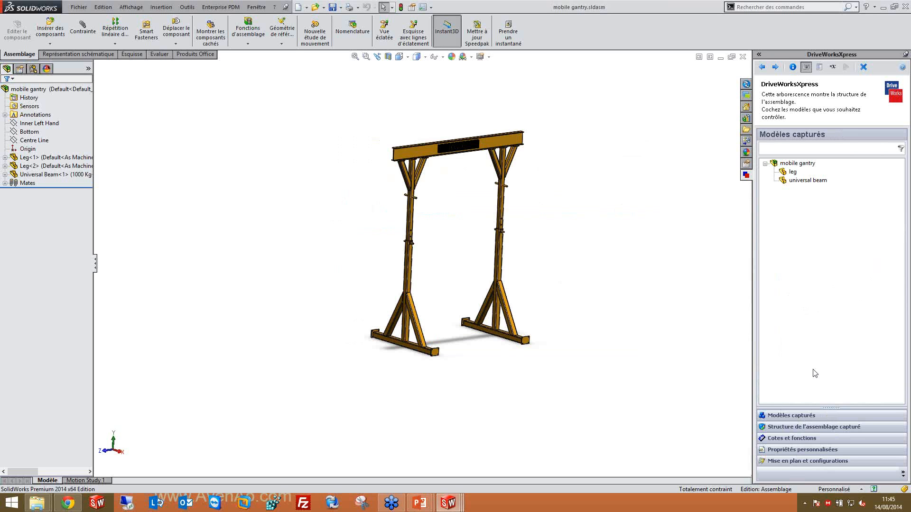
- Open the captured universal beam and allow its configuration to be changed by a rule
click(805, 180)
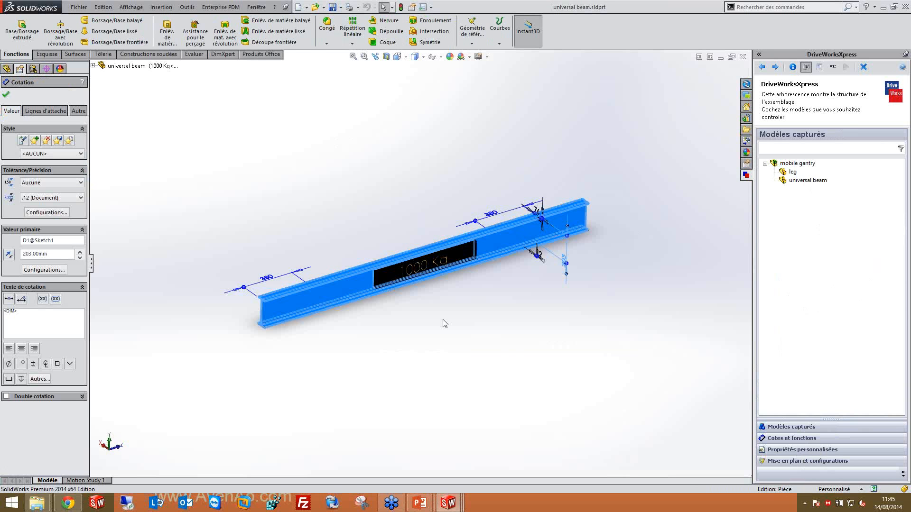
click(32, 70)
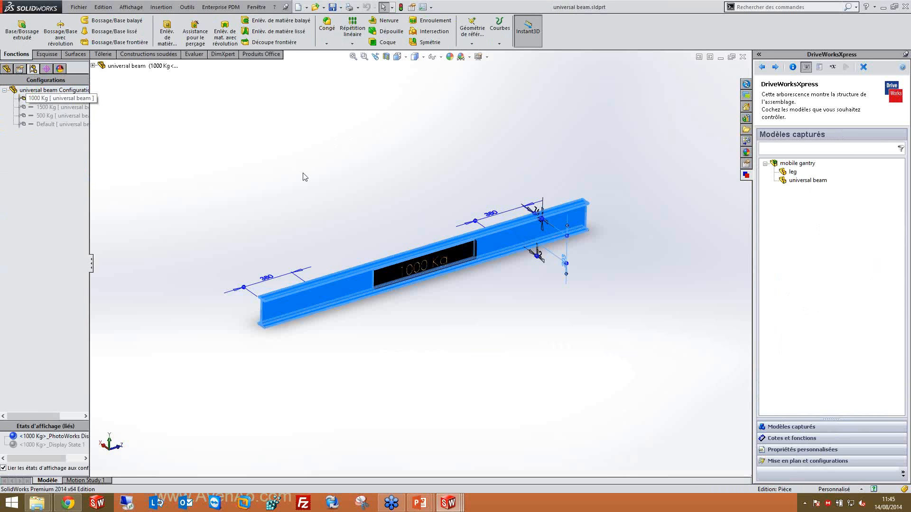
click(802, 461)
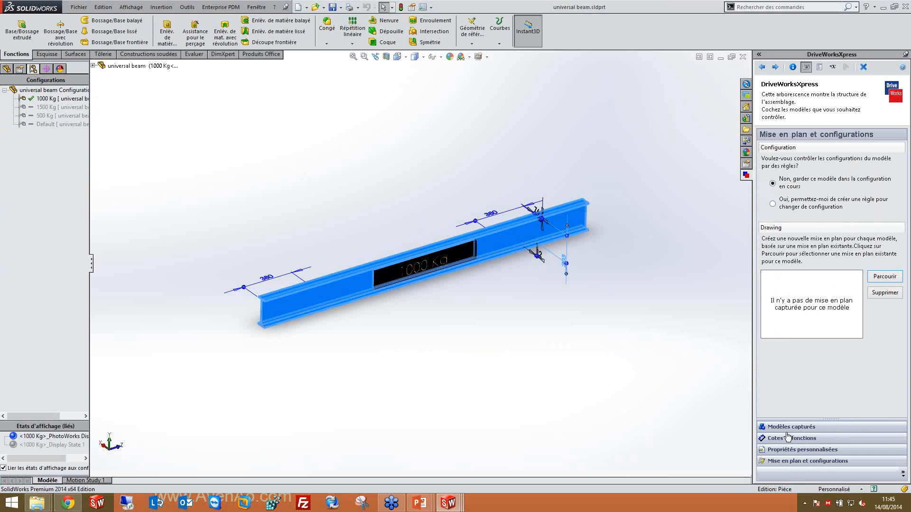
click(773, 205)
click(819, 70)
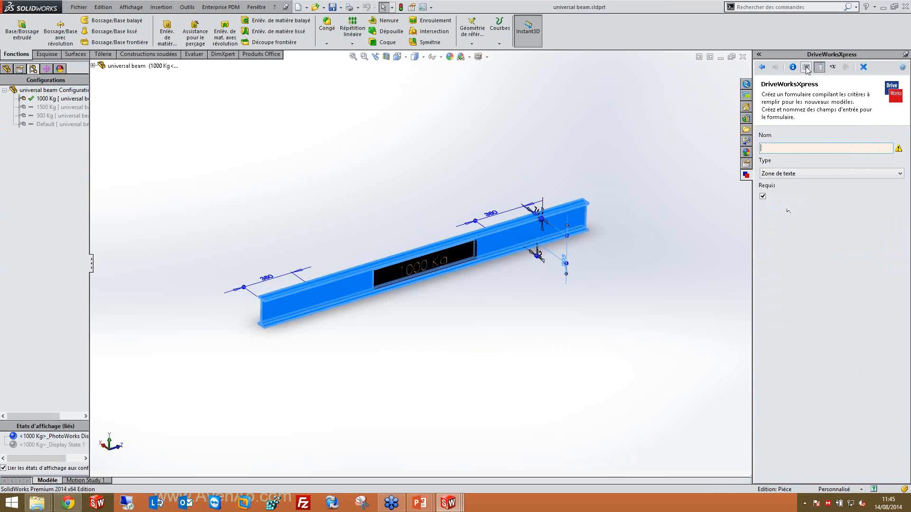
click(806, 68)
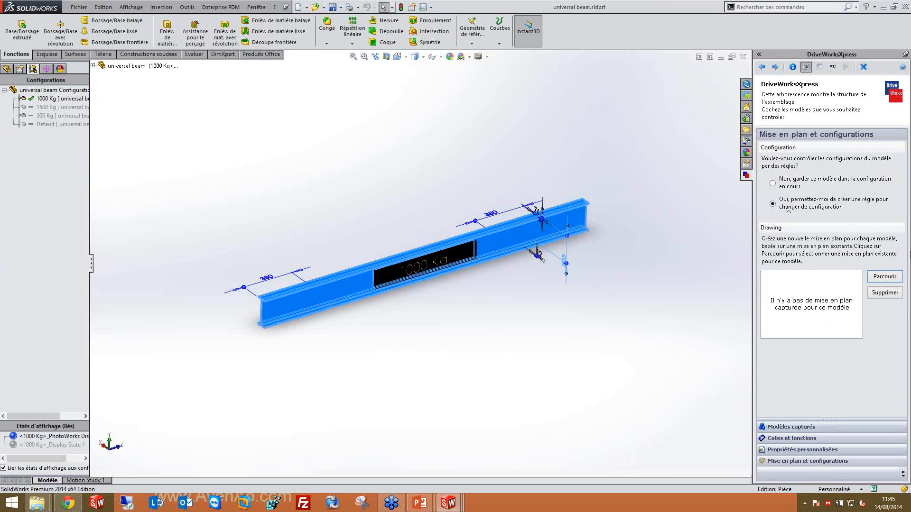
- Create a required text box input named "Numero de projet" in the project form and widen the name column of the input list
click(819, 67)
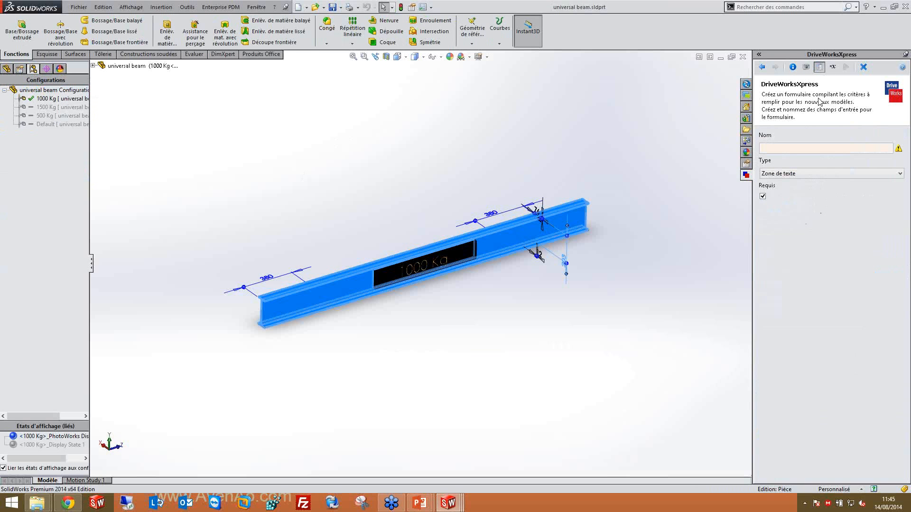
click(833, 145)
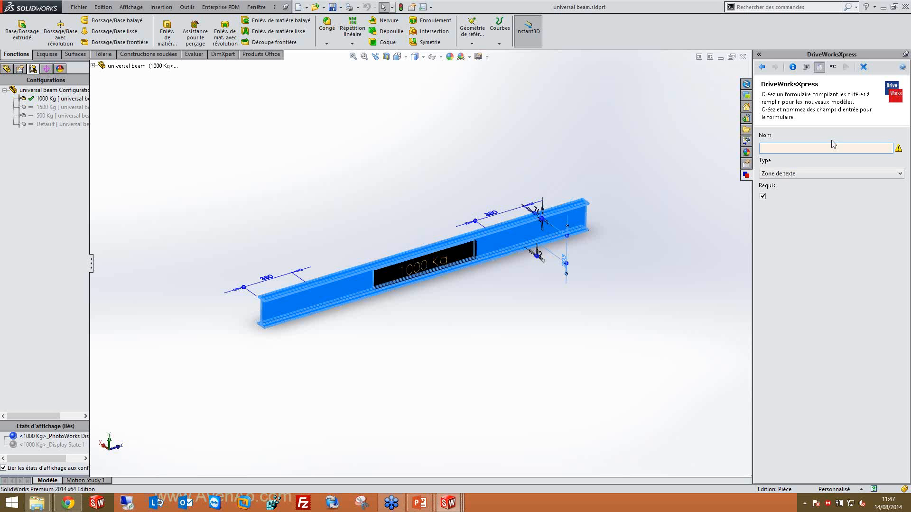
text(NU)
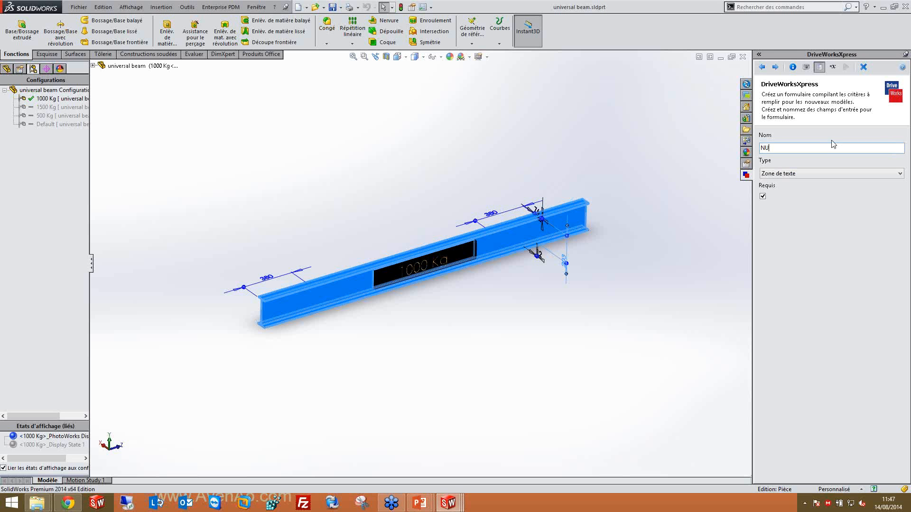
key(BackSpace)
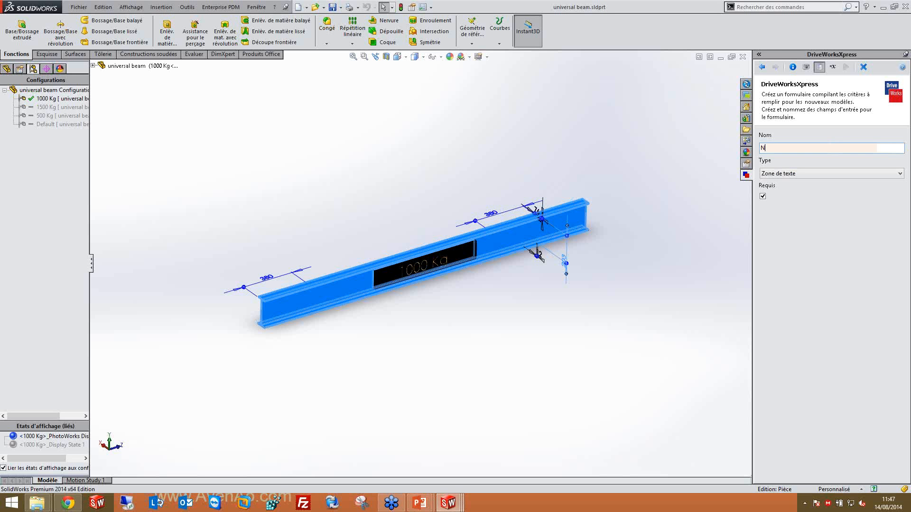
text(umero de)
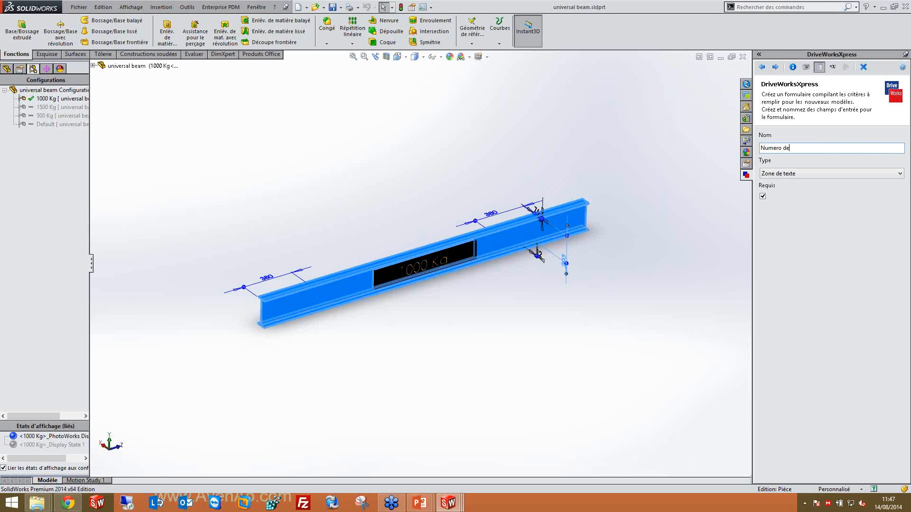
text( projet)
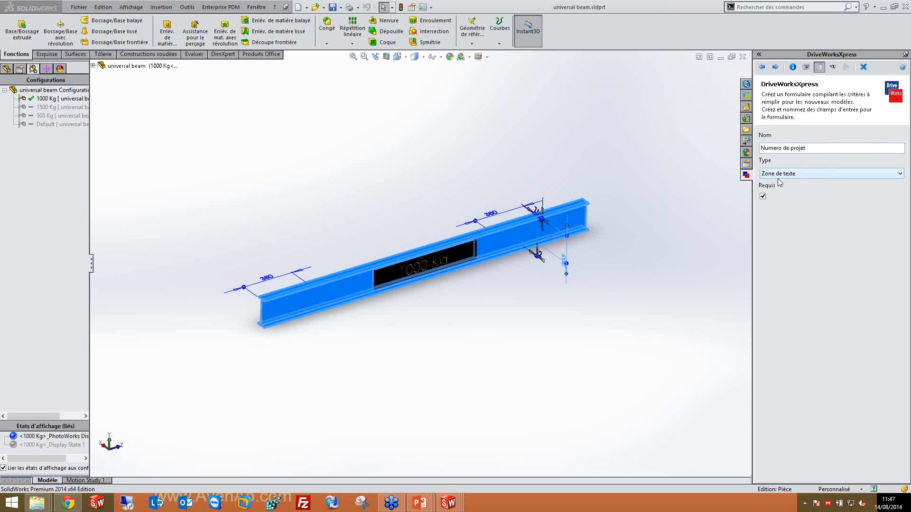
click(775, 68)
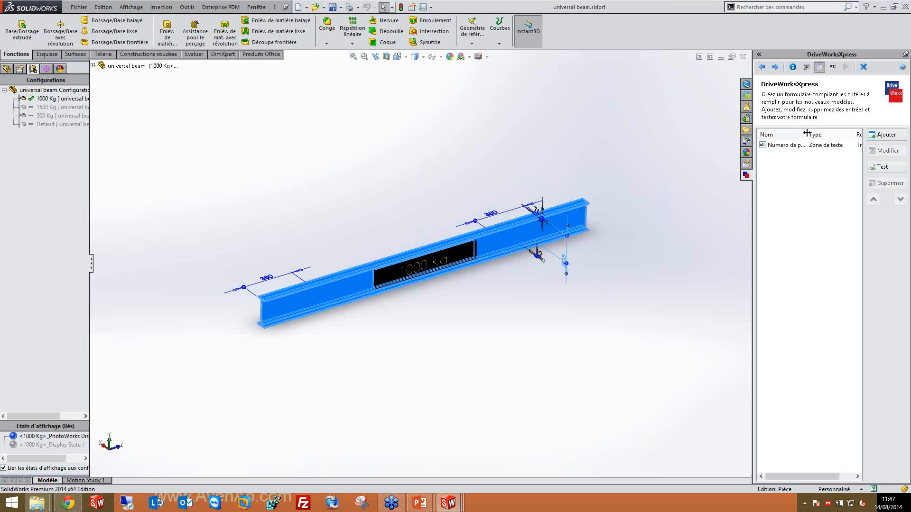
drag(805, 135, 823, 136)
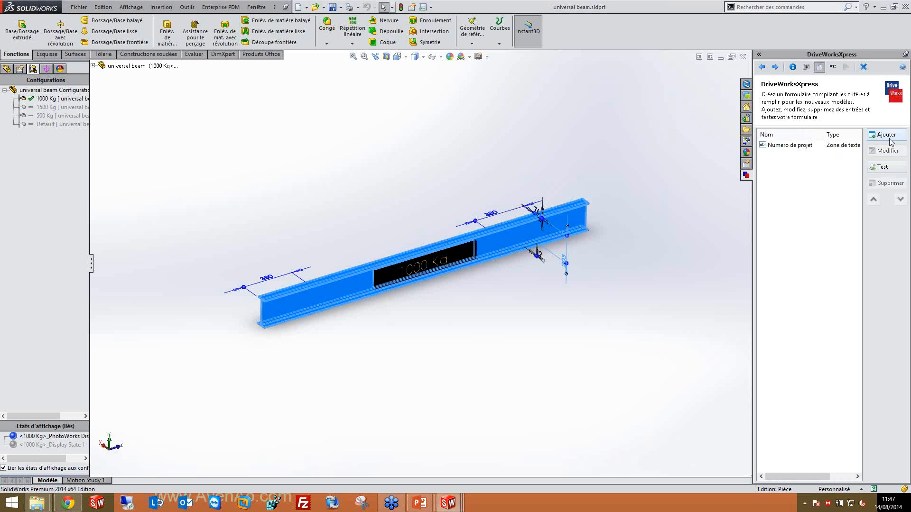
- Add a form input named "Charge autorisée" and make it a drop-down list (Liste déroulante)
click(886, 134)
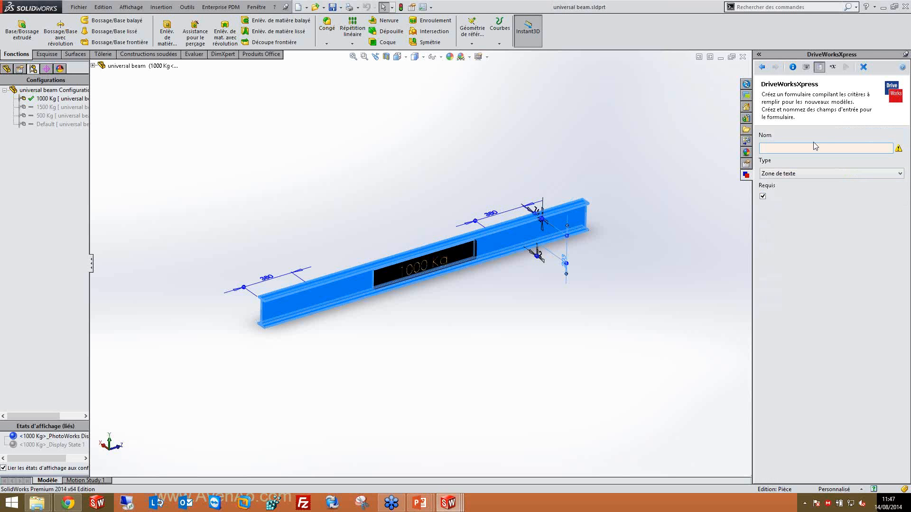
click(807, 148)
text(Charge )
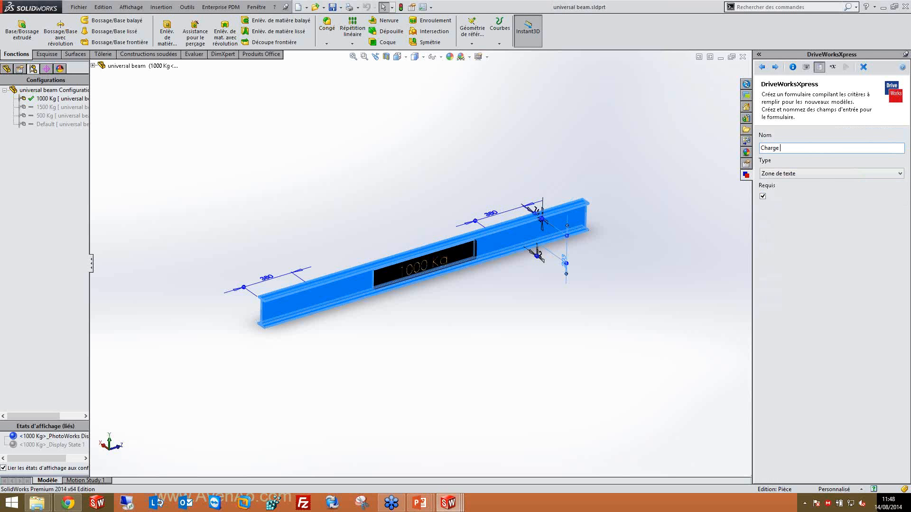
text(autorisée)
click(818, 172)
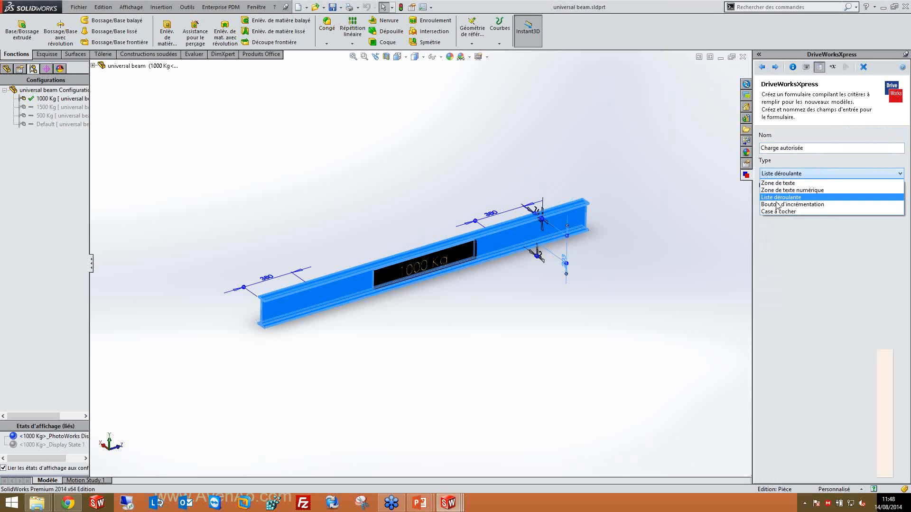
click(794, 198)
- Enter the options 500 Kg, 1000 Kg and 1500 Kg for the Charge autorisée list and save the input
click(776, 219)
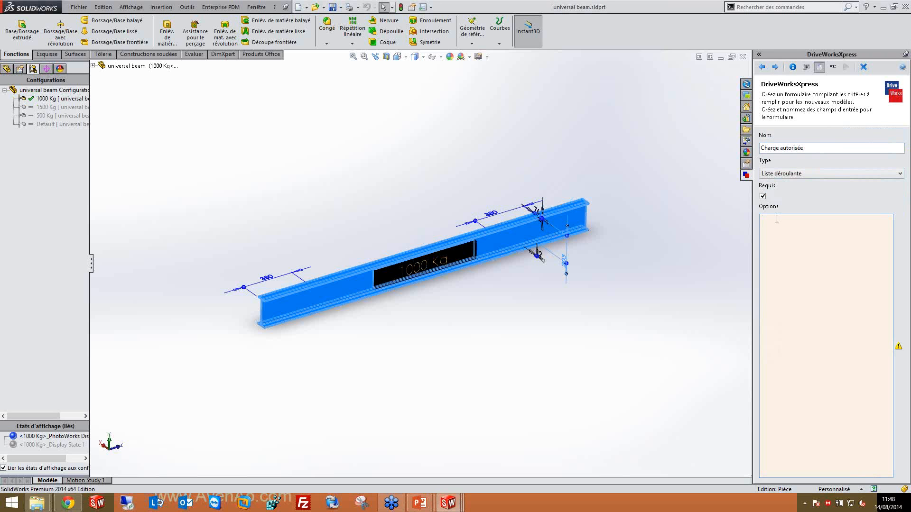
text(500)
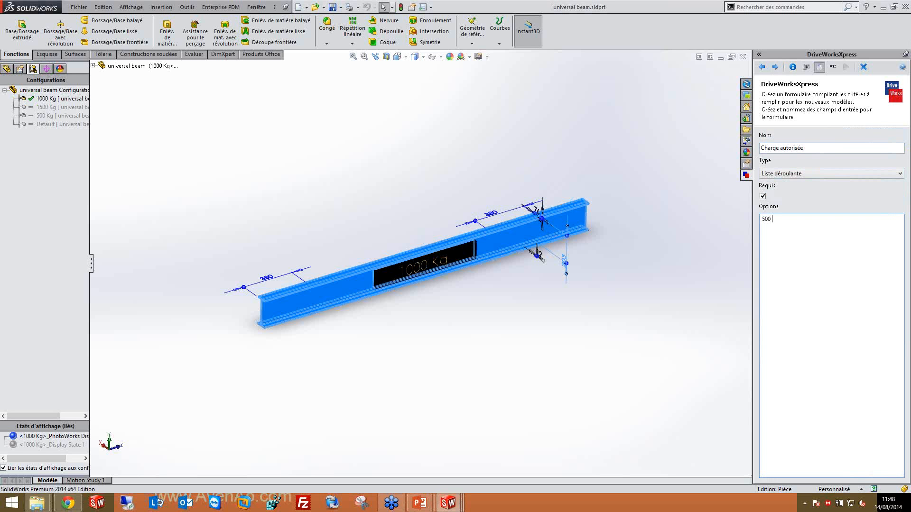
text( kg)
key(Return)
text(1000 kG)
key(BackSpace)
key(BackSpace)
key(BackSpace)
text(Kg)
click(784, 218)
key(BackSpace)
key(BackSpace)
text(G)
text(Kg)
key(Return)
text(1500 Kg)
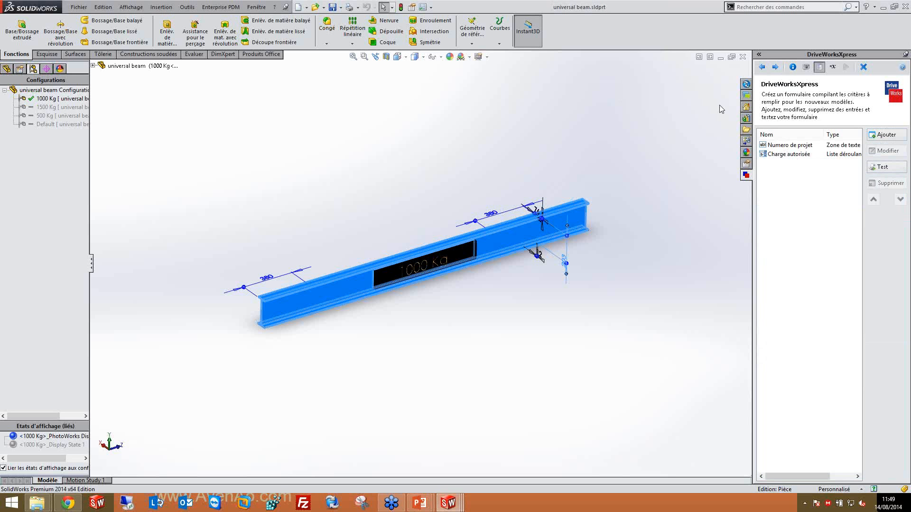
- Add a form input named "Hauteur de passage" of the spin button type (Bouton d'incrémentation)
click(875, 135)
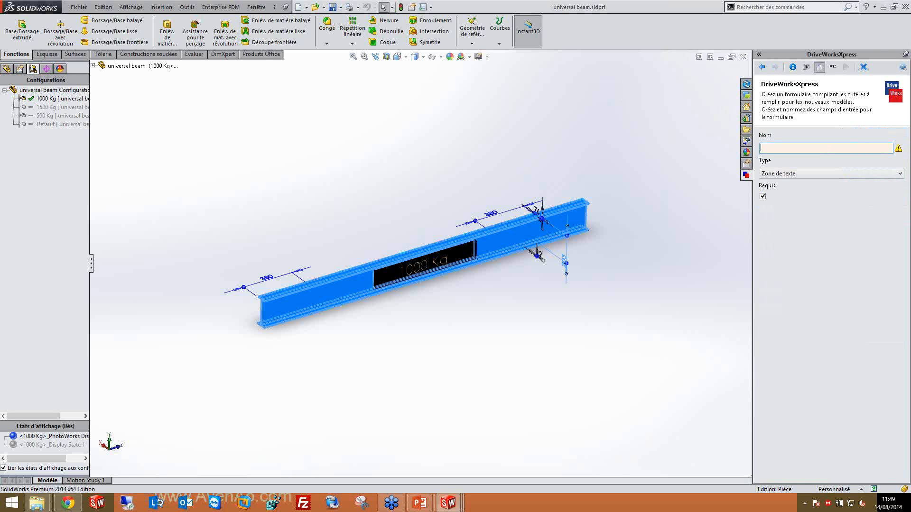
text(Hauteur)
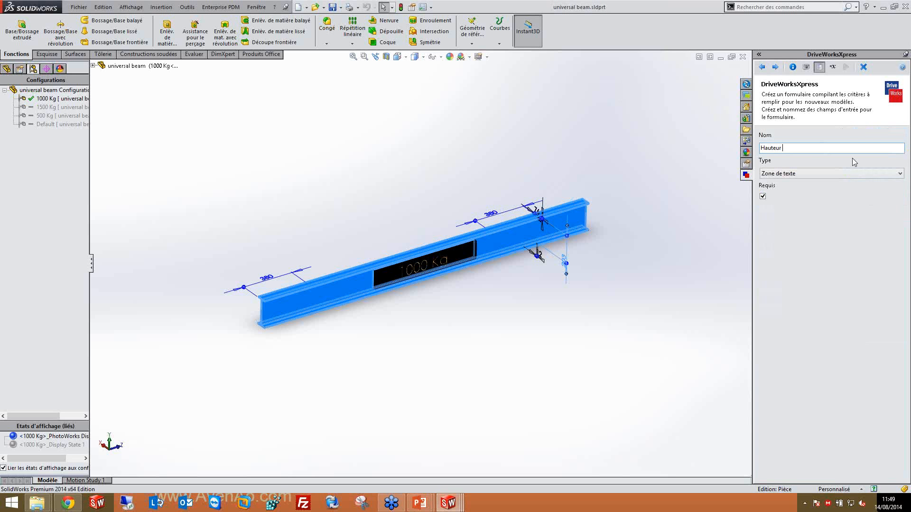
text(de passage)
click(849, 174)
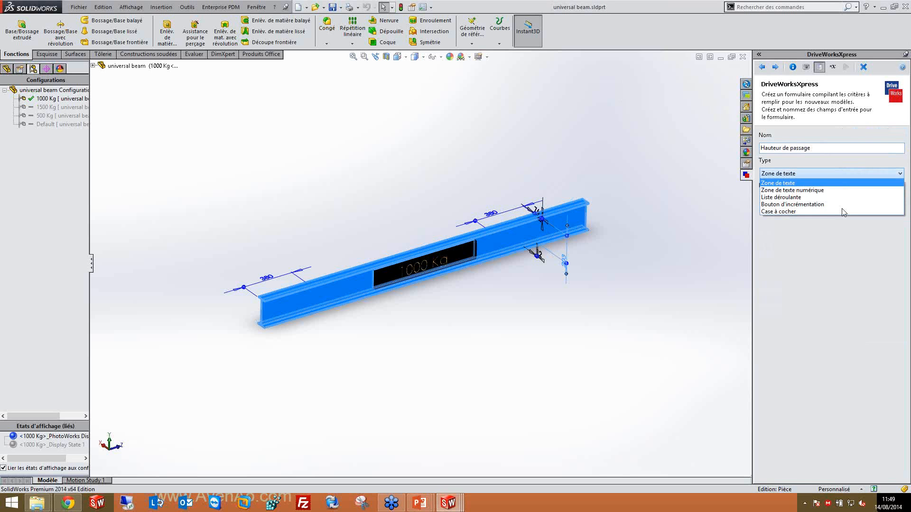
click(844, 200)
- Set Hauteur de passage to a minimum of 1500, a maximum of 2500 and an increment of 50, and save the input
click(843, 200)
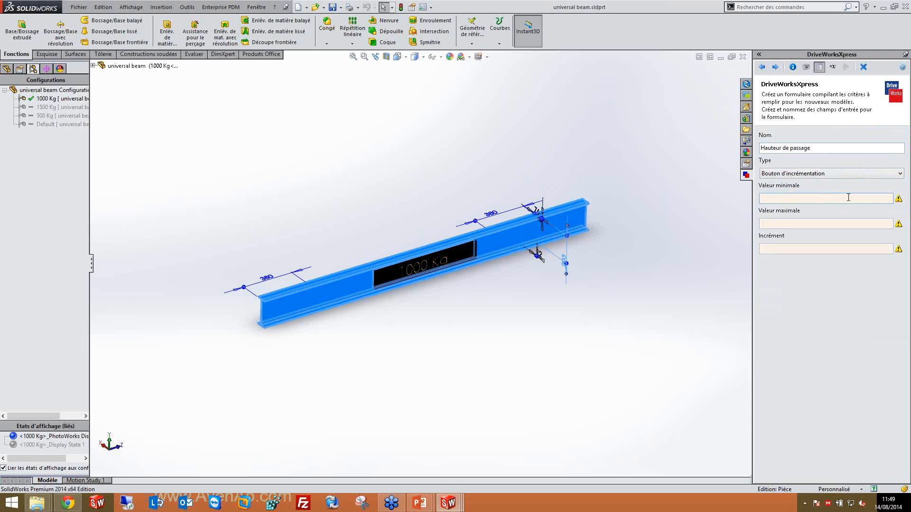
text(1500)
text(2500)
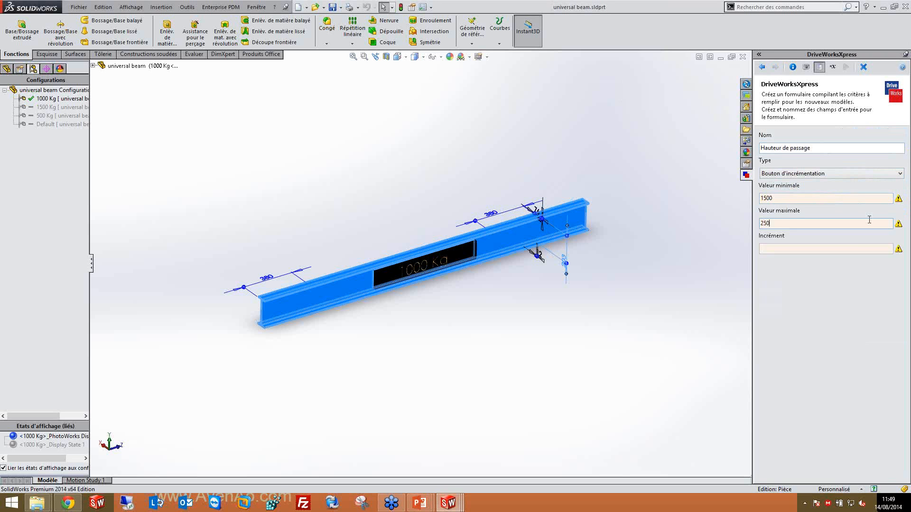
click(849, 243)
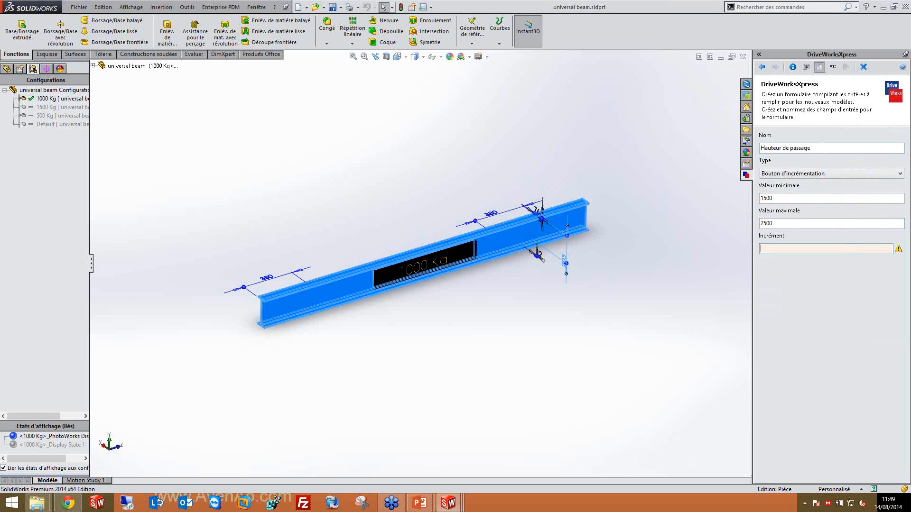
text(50)
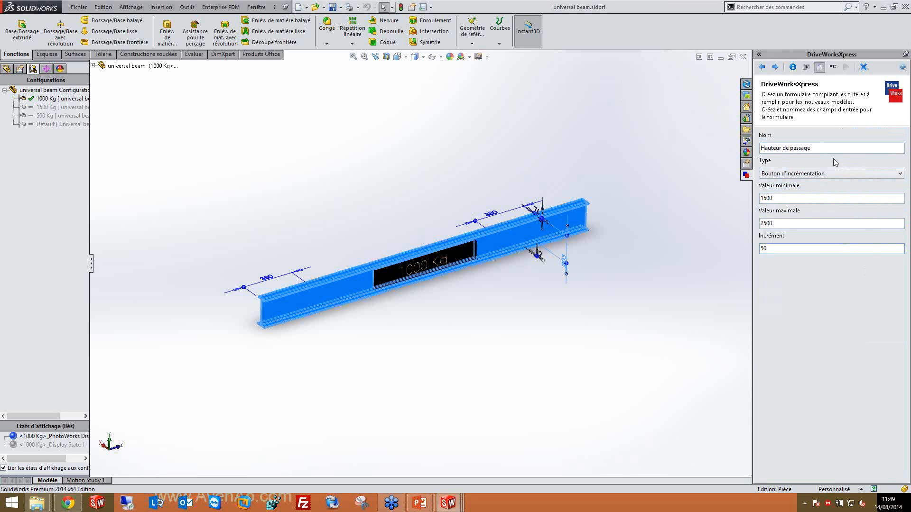
click(775, 68)
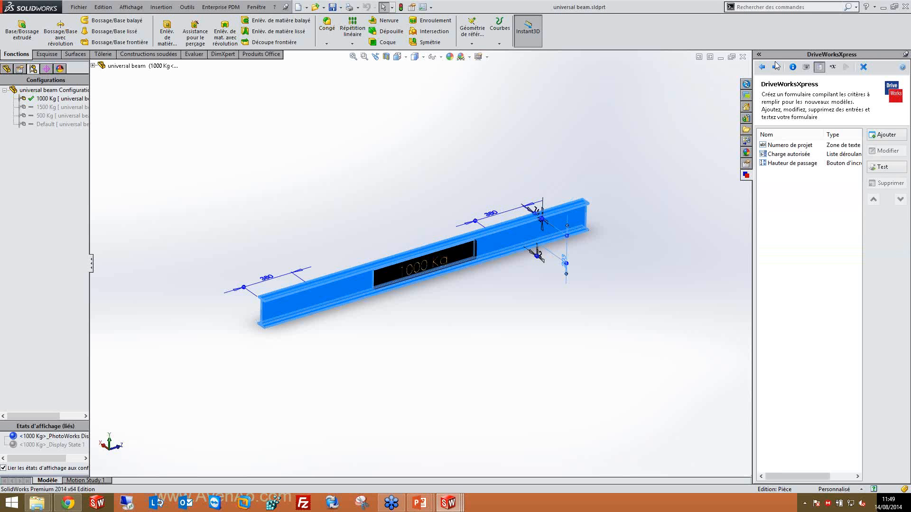
- Add a form input named "Largeur de passage" of the numeric text box type (Zone de texte numérique)
click(886, 135)
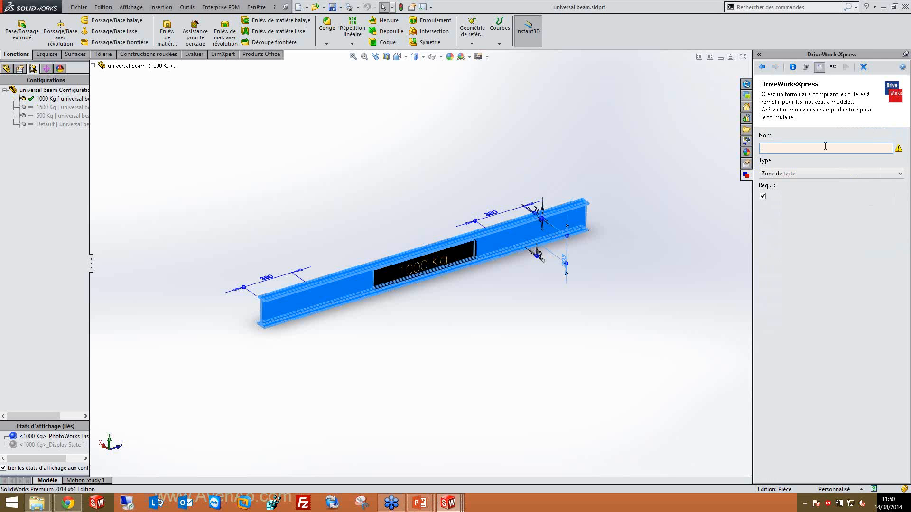
text(Largeur d)
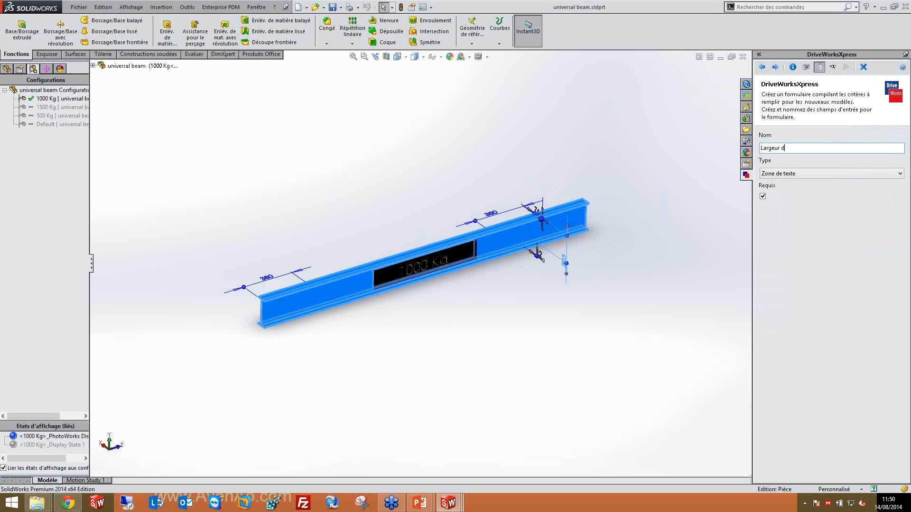
text(e passage)
click(816, 176)
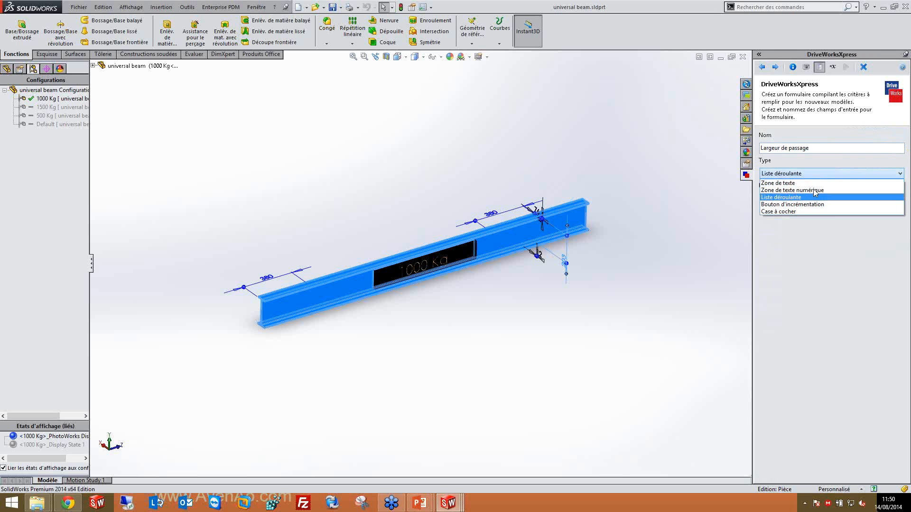
click(815, 190)
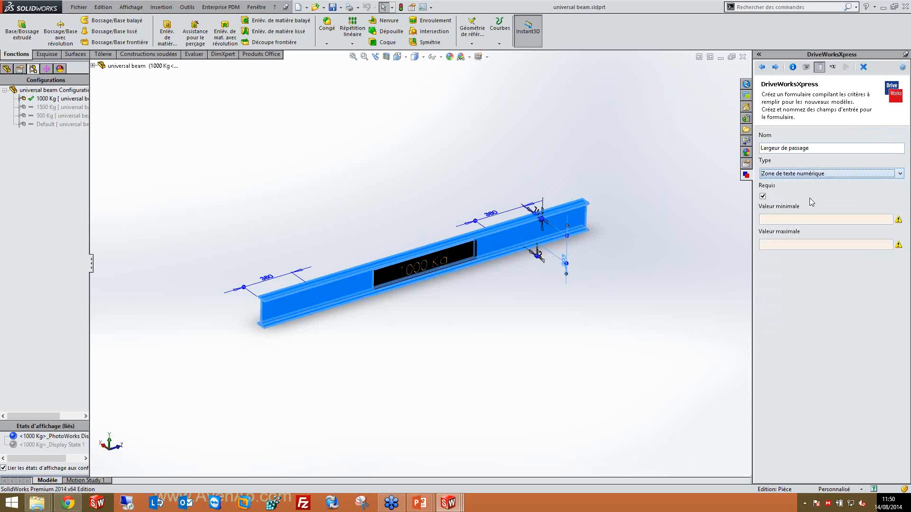
- Limit Largeur de passage to a minimum of 1500 and a maximum of 4000, and save the input
click(810, 220)
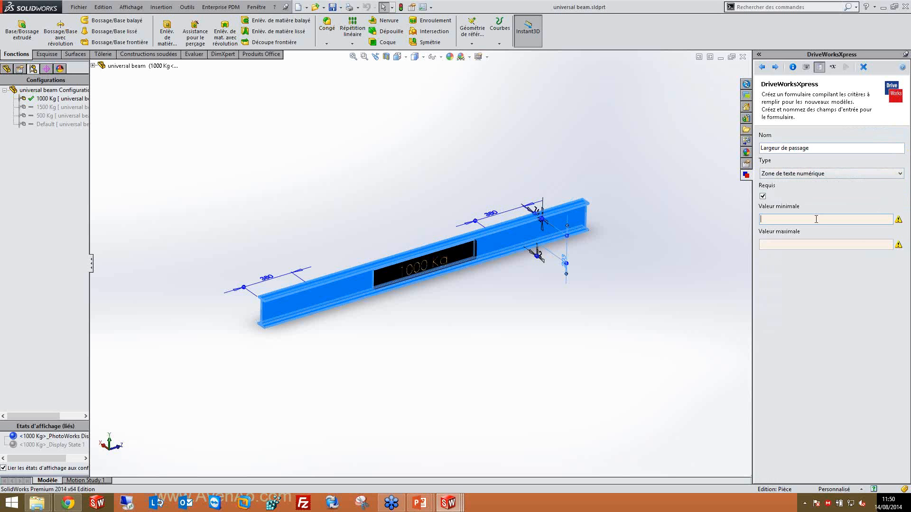
text(15000)
key(BackSpace)
click(820, 242)
text(40)
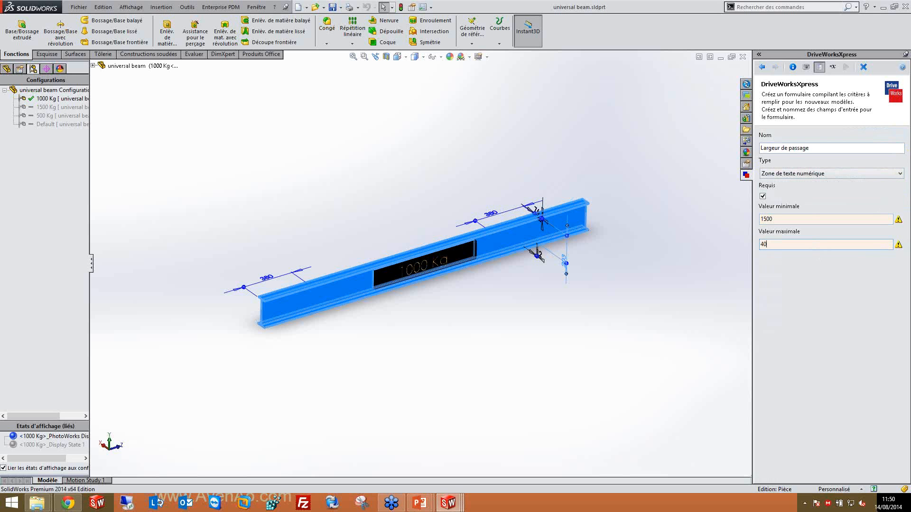
text(00)
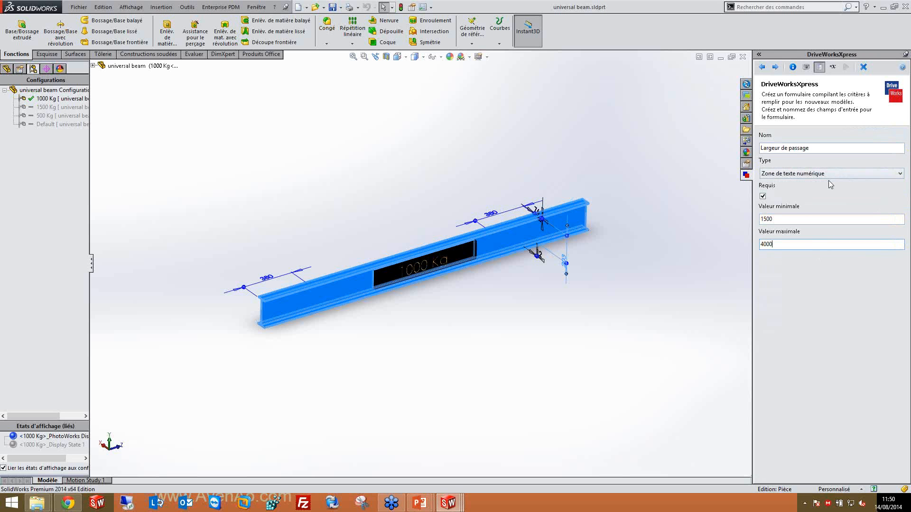
click(774, 68)
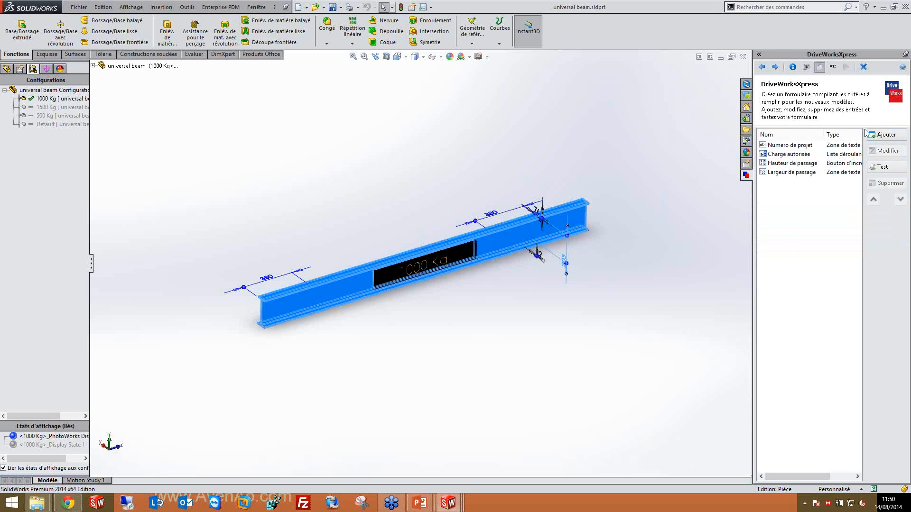
- Run the test of the mobile gantry form and enter A00000099 as the Numero de projet
click(881, 169)
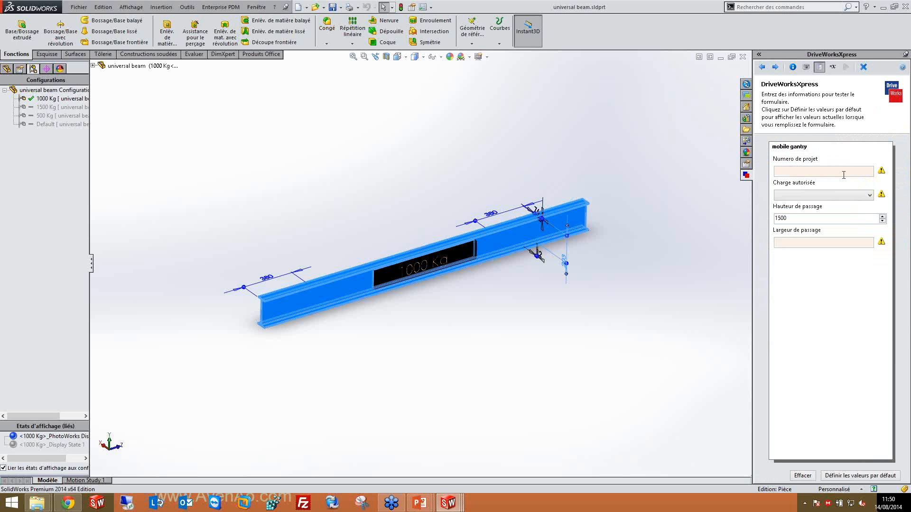
click(838, 172)
text(A0)
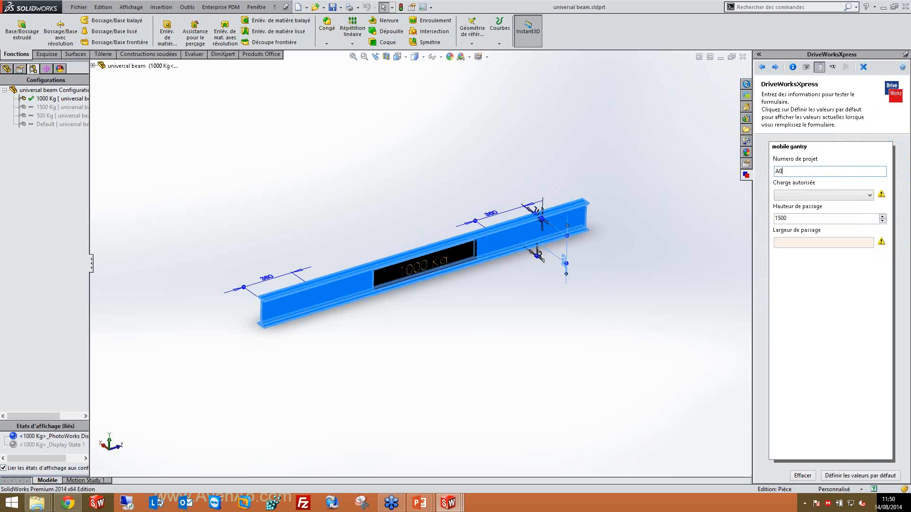
text(0000099)
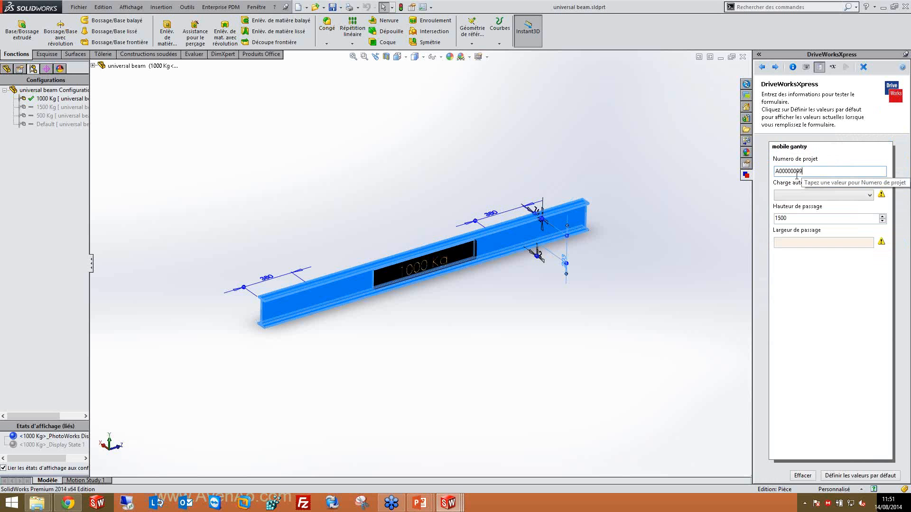
- Try 1500 Kg as the Charge autorisée in the test form, check the passage height and width fields, and leave the test
click(778, 196)
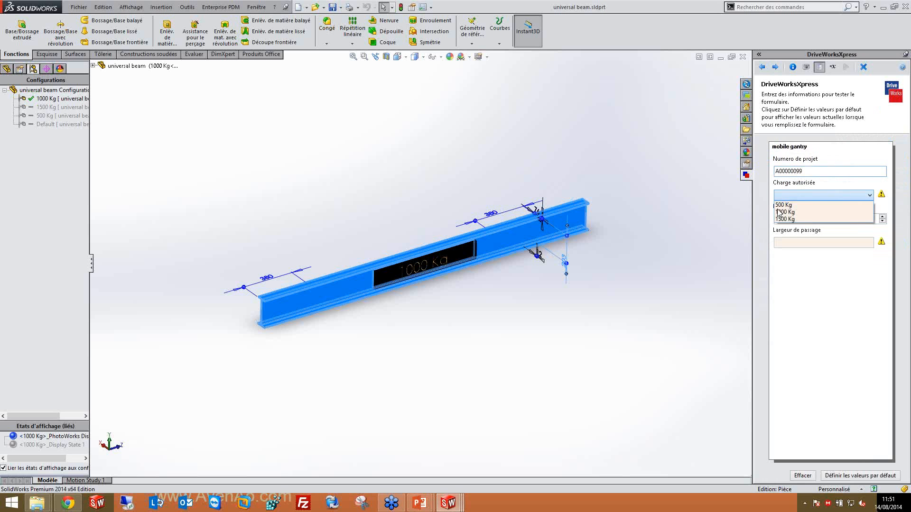
key(Down)
key(Down)
key(Down)
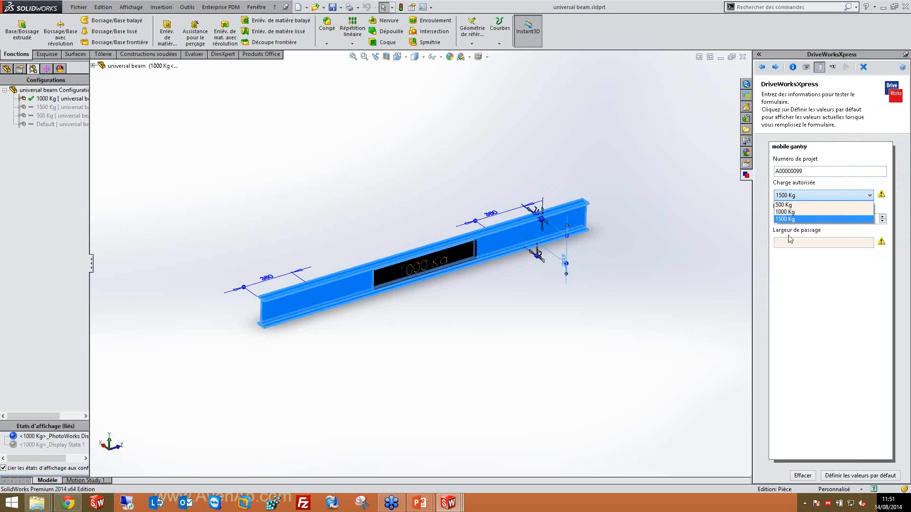
click(794, 242)
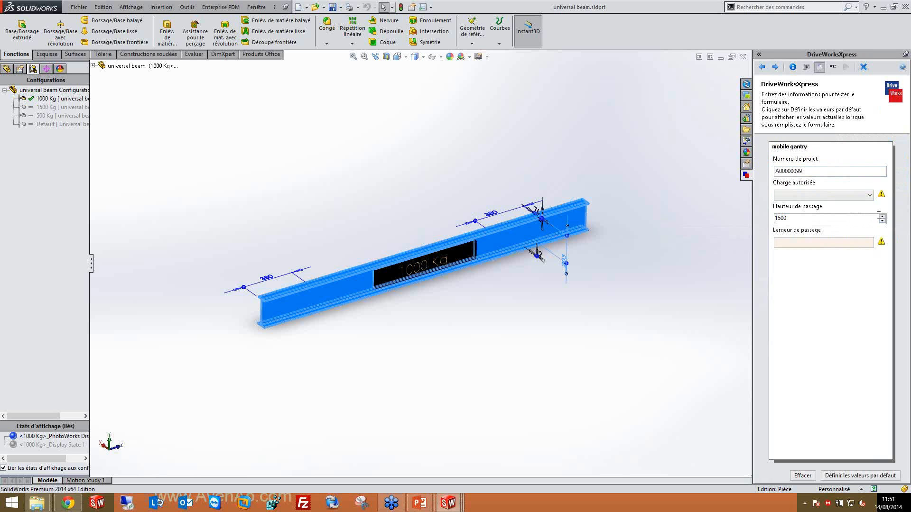
scroll(883, 219, up, 5)
scroll(885, 218, up, 5)
click(774, 67)
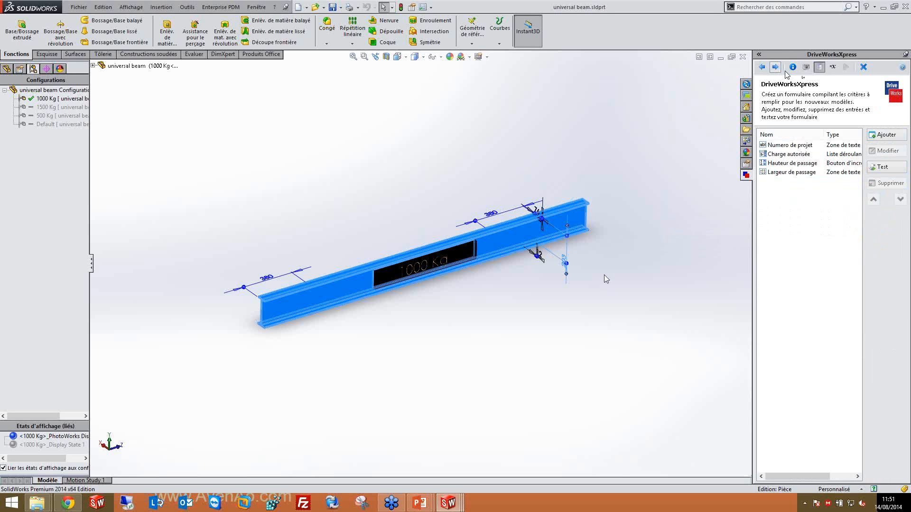
- Move on to the rules stage, select only the file name rules (Noms de fichiers) for editing and open their list
click(565, 265)
click(506, 400)
click(831, 68)
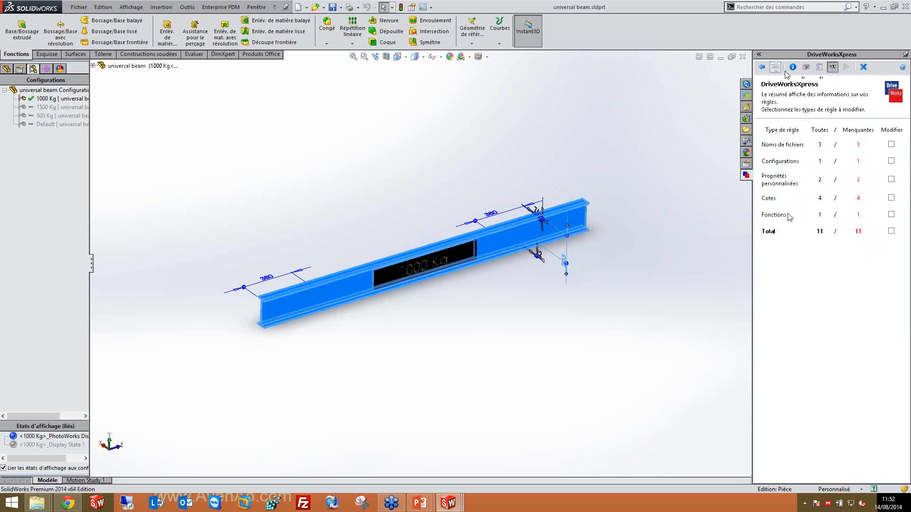
click(891, 145)
click(774, 68)
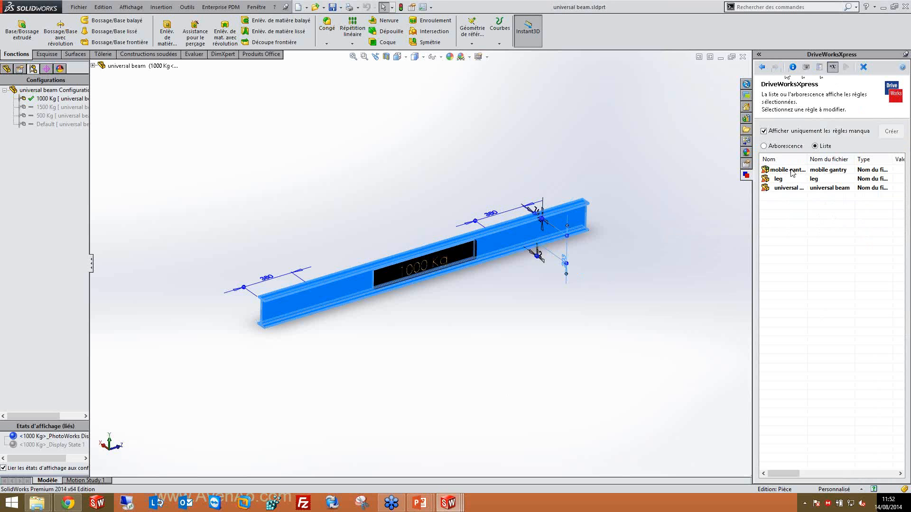
- Create the mobile gantry file name rule from the Numerodeprojet input and save it
double_click(791, 171)
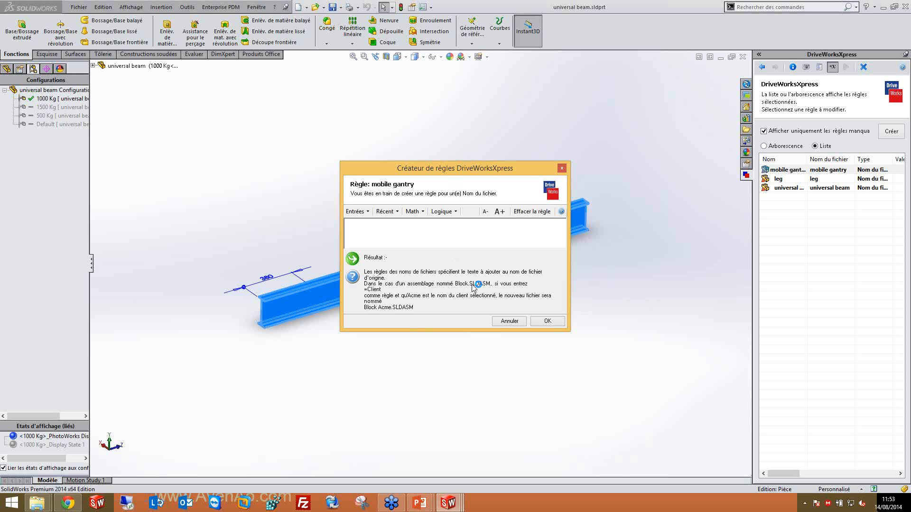
click(364, 212)
click(377, 223)
click(546, 321)
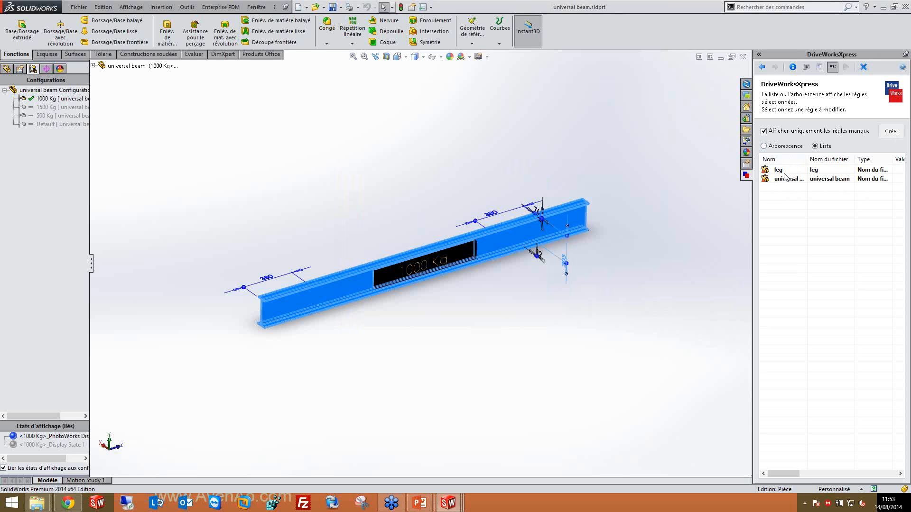
- Start the universal beam file name rule with the Numerodeprojet input joined by & to a quoted space
double_click(784, 176)
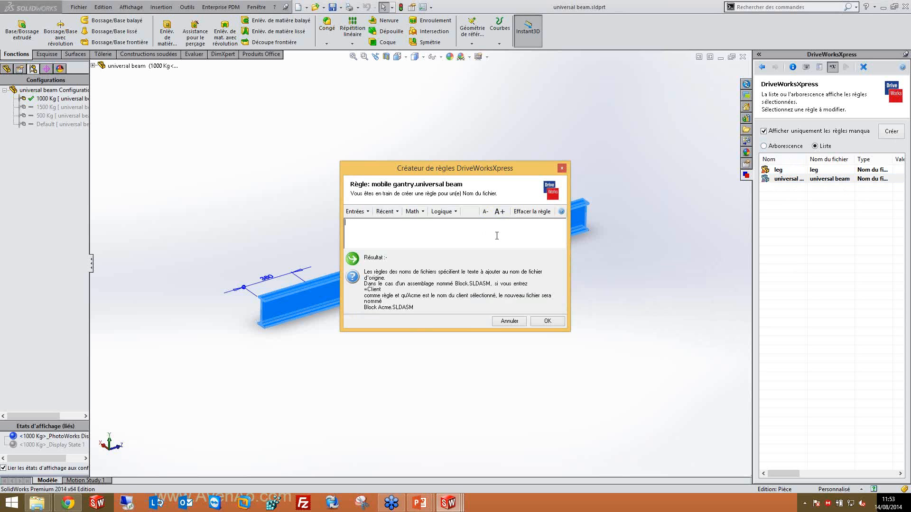
click(356, 212)
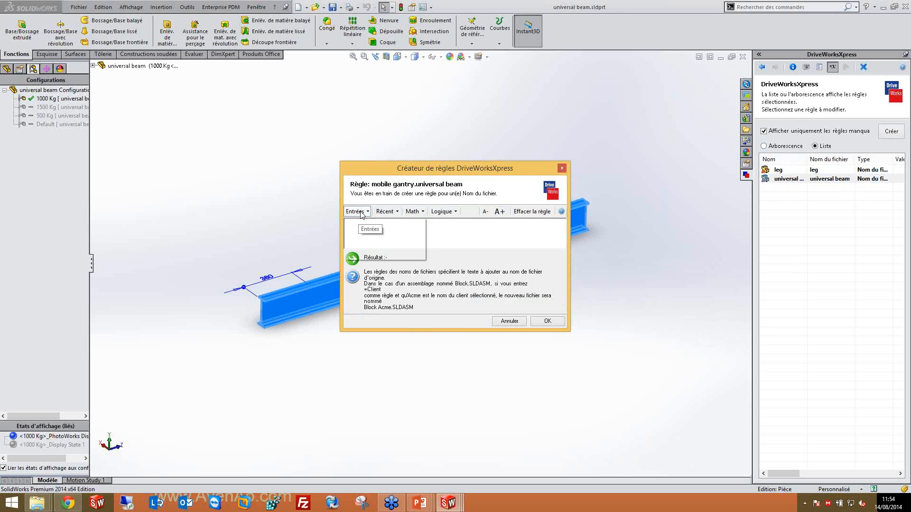
click(366, 223)
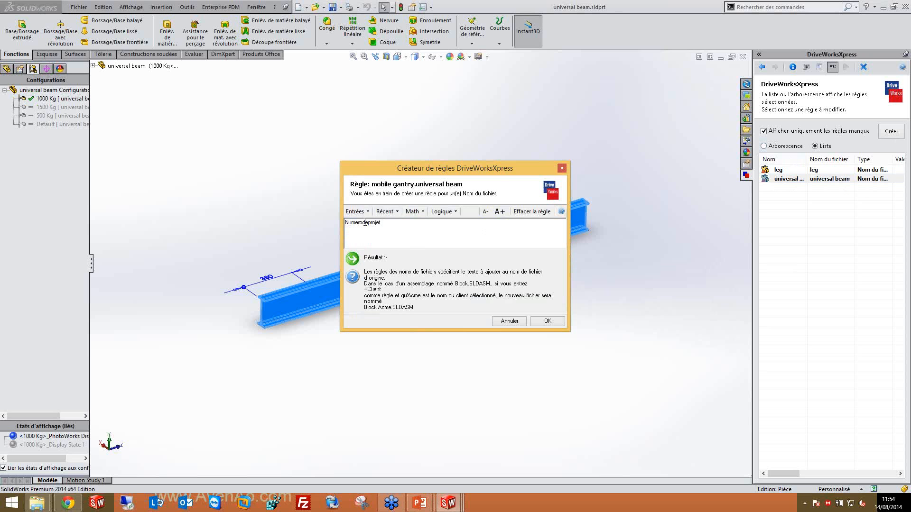
click(412, 212)
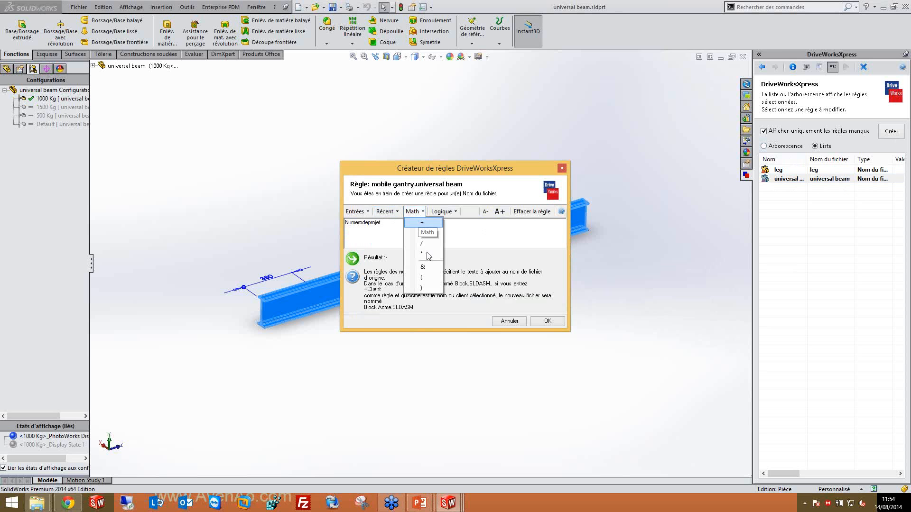
click(429, 267)
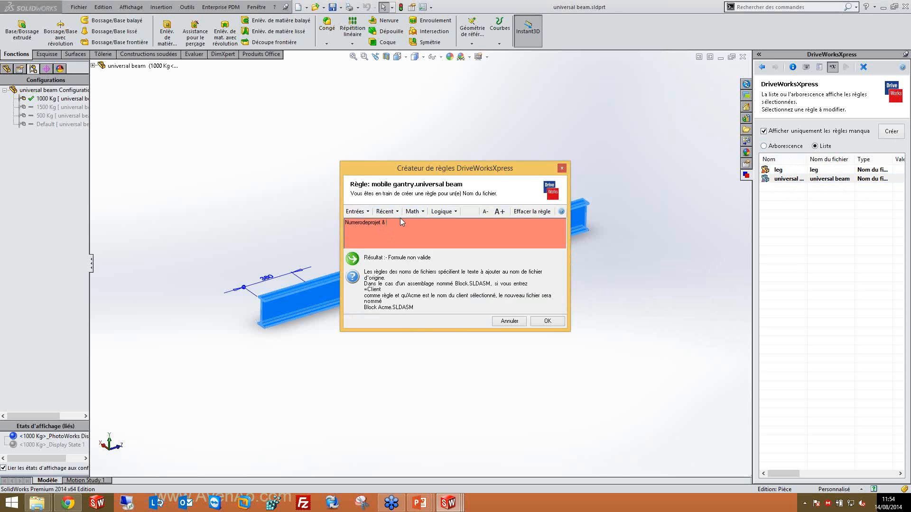
text("")
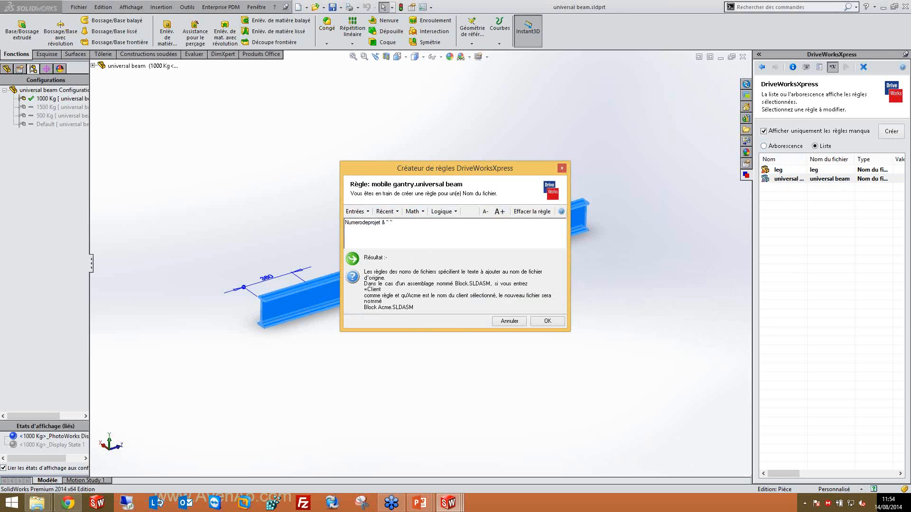
text(25)
key(BackSpace)
key(BackSpace)
- Append the Largeurdepassage input to the universal beam file name rule with the & operator
click(412, 211)
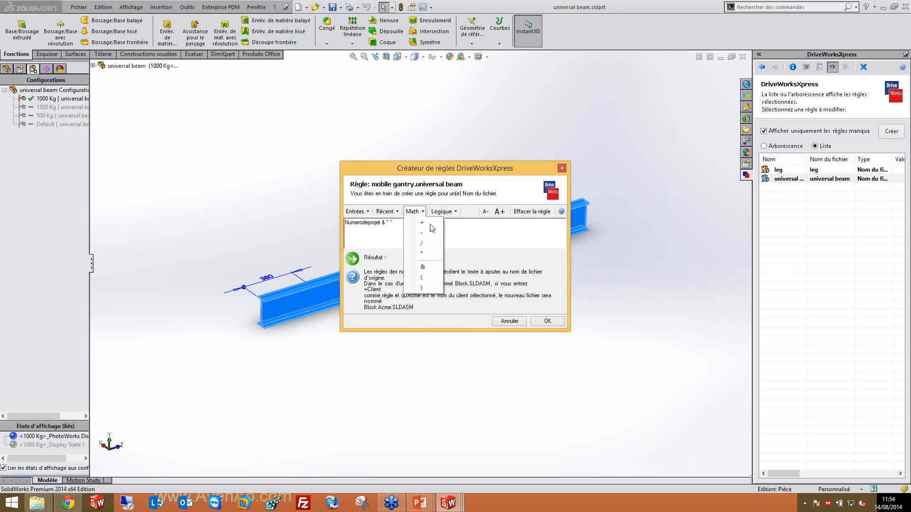
click(436, 269)
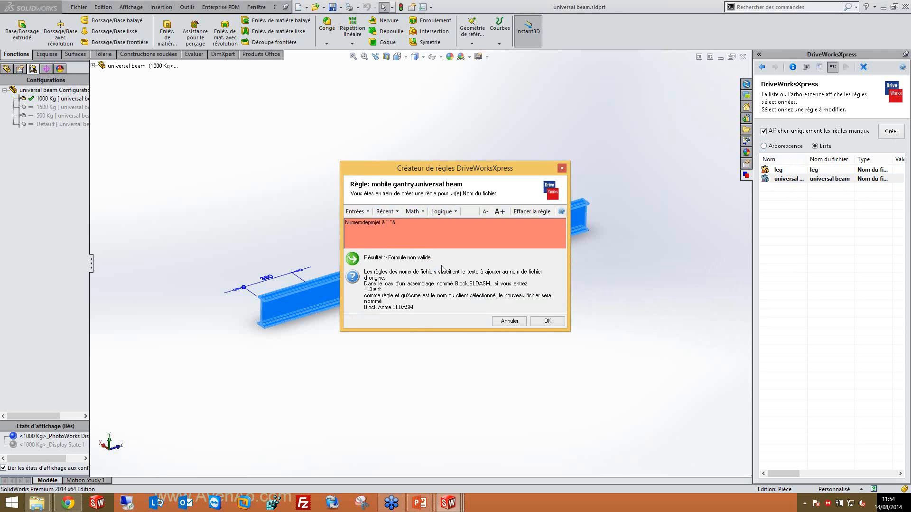
click(357, 212)
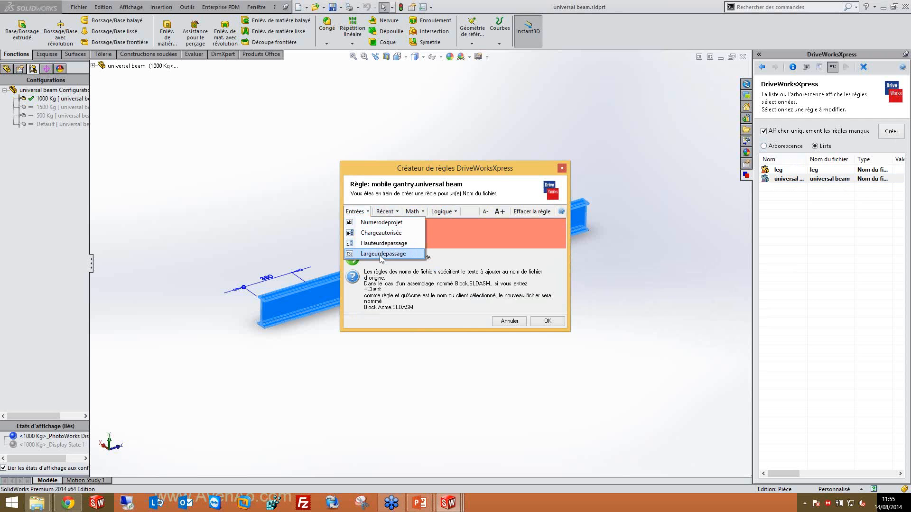
click(382, 253)
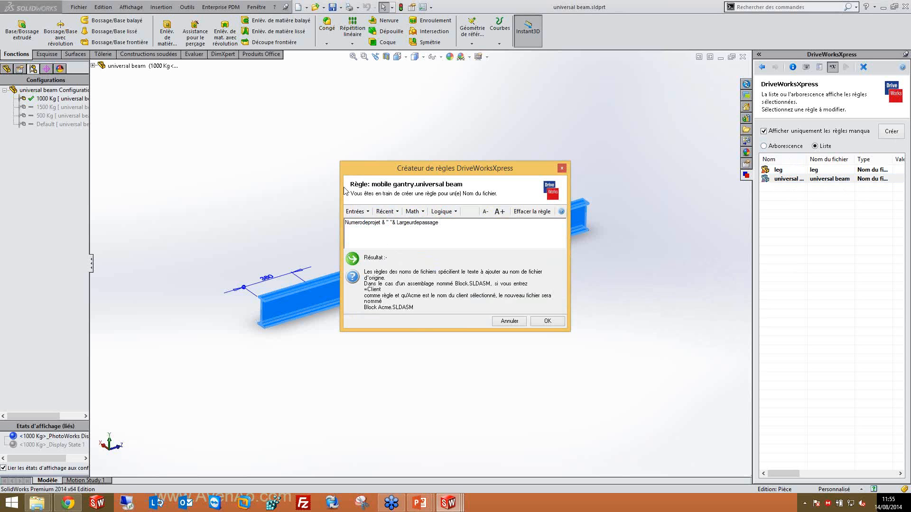
- Append the quoted text " Large - " to the universal beam file name rule with the & operator
click(413, 212)
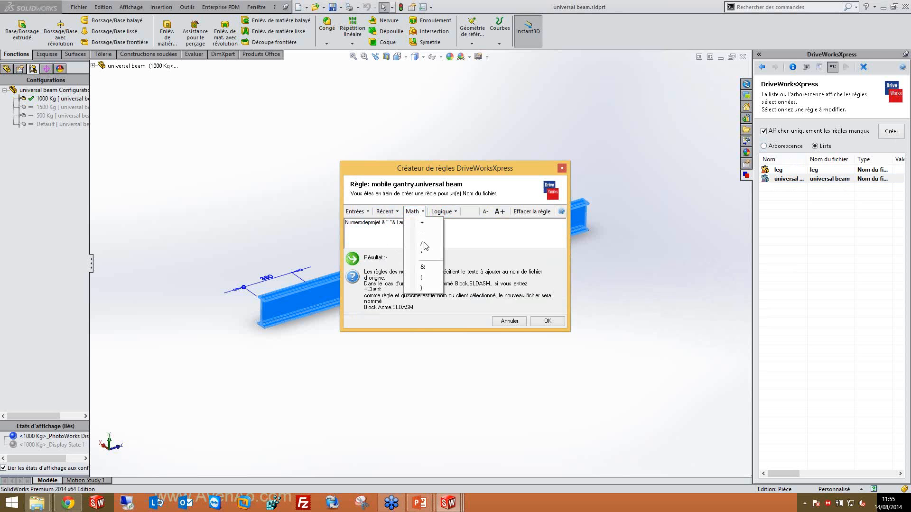
click(422, 268)
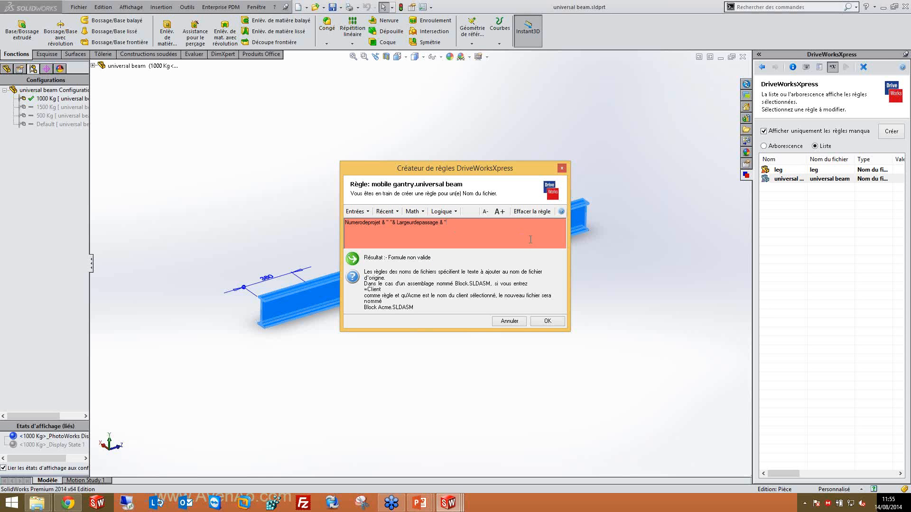
text(" LARGE)
key(BackSpace)
key(BackSpace)
key(BackSpace)
key(BackSpace)
text(arge -)
text(")
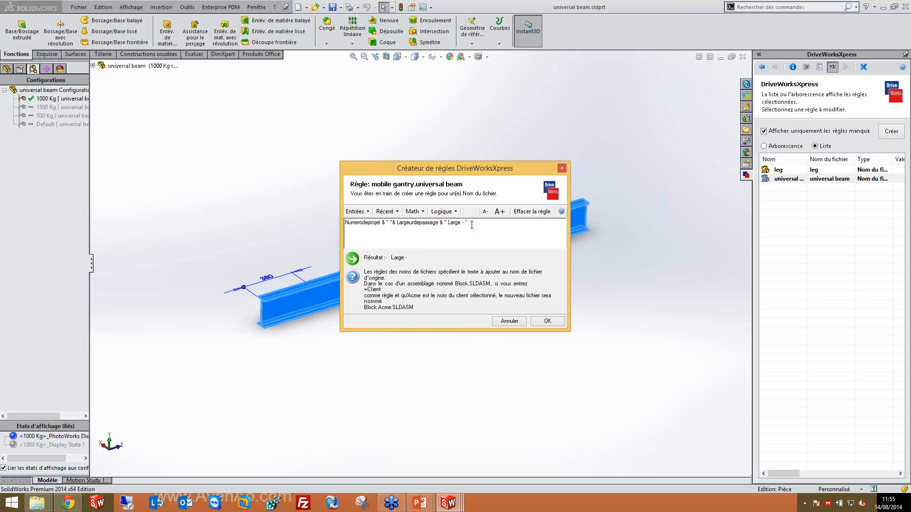
- Append the Chargeautorisée input to the universal beam file name rule with the & operator
click(415, 213)
click(427, 268)
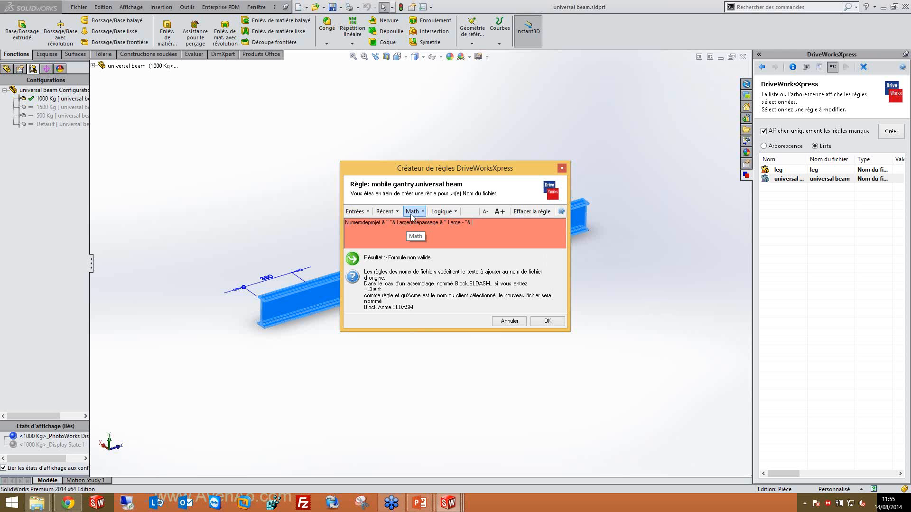
click(356, 211)
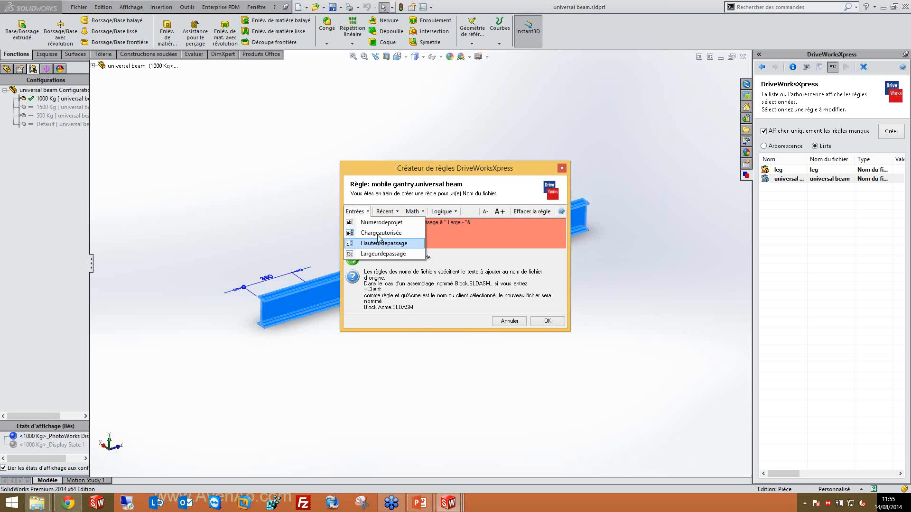
click(379, 232)
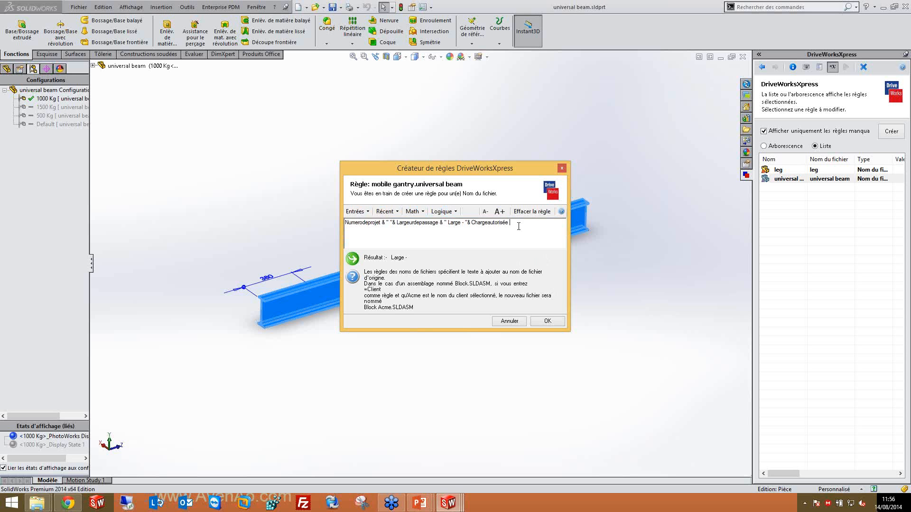
- Finish the universal beam file name rule by joining the quoted text " Charge autorisée" with &, and save the rule
text(" )
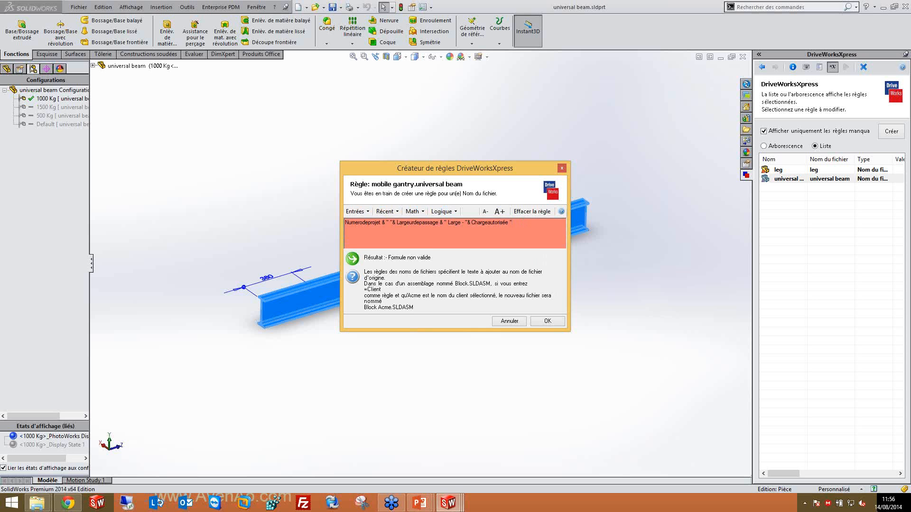
text(Charge autorisée)
text(b)
key(BackSpace)
click(509, 222)
click(418, 212)
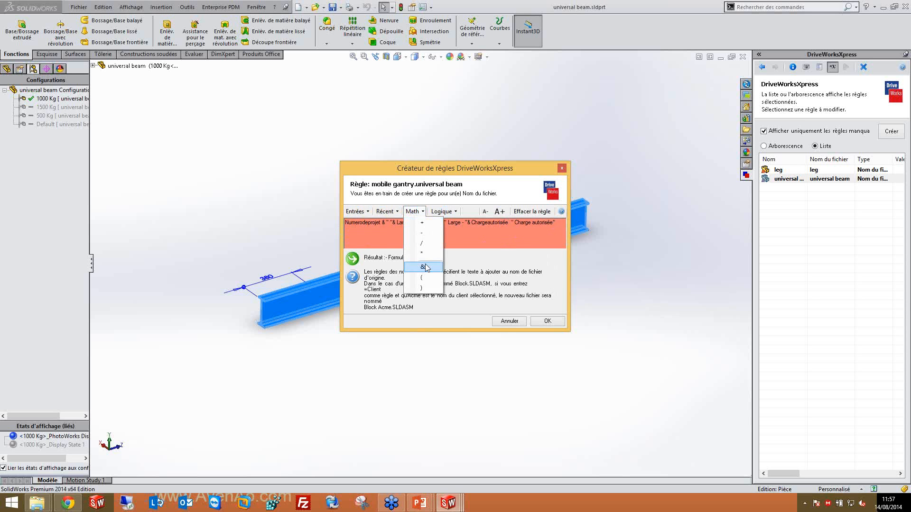
click(421, 267)
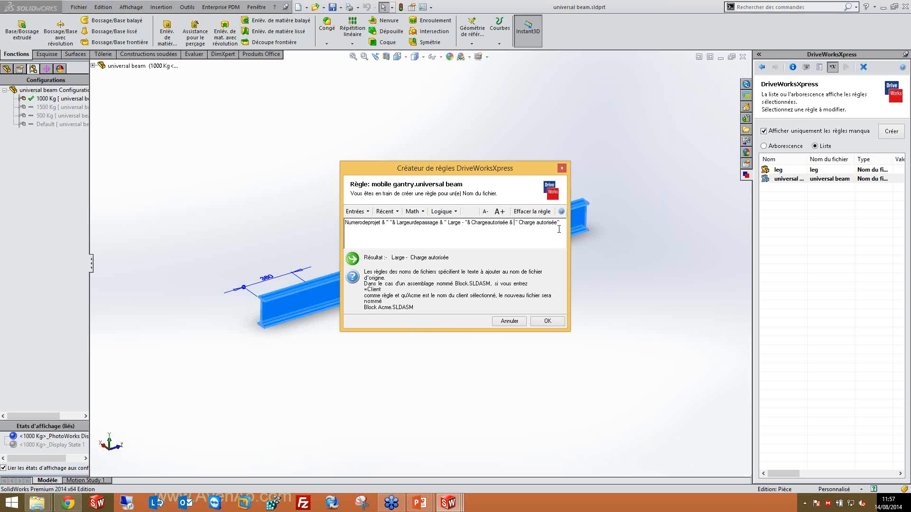
click(547, 322)
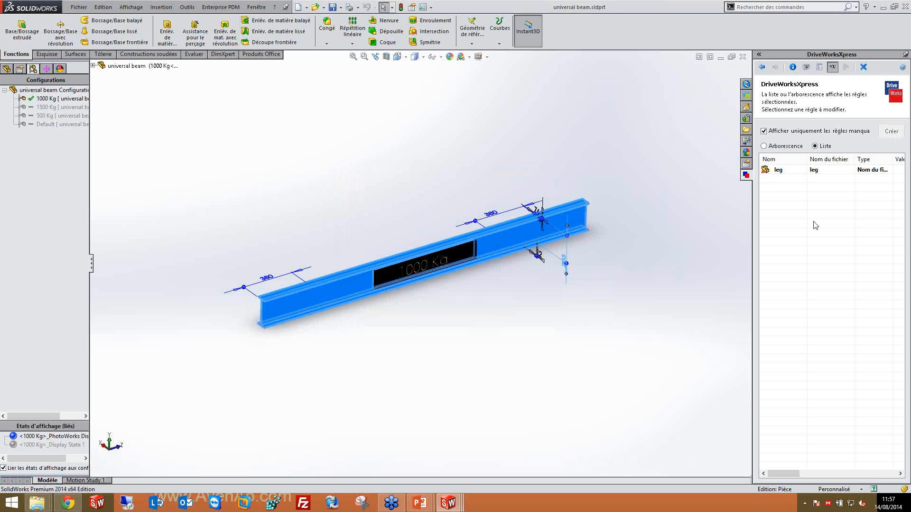
- List all file name rules with room enough to review their full formulas, and return to a narrower list of only the missing rules
click(773, 132)
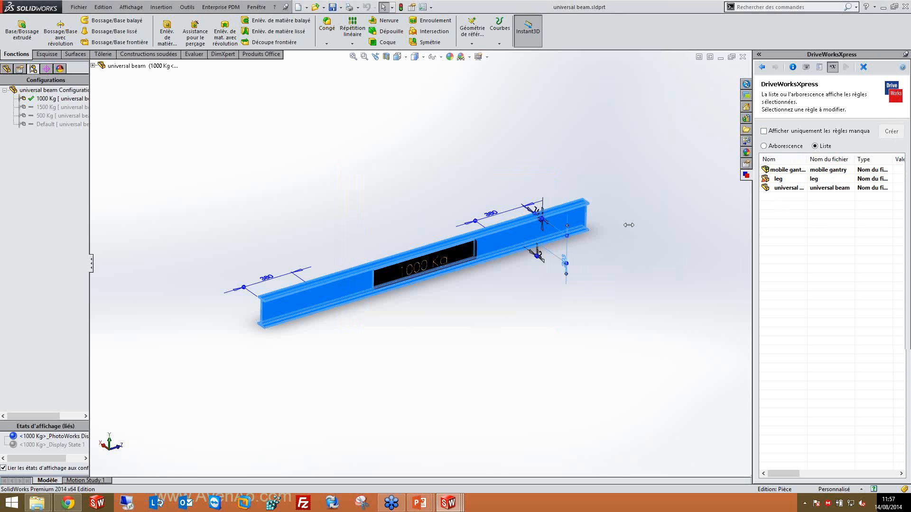
drag(629, 225, 246, 258)
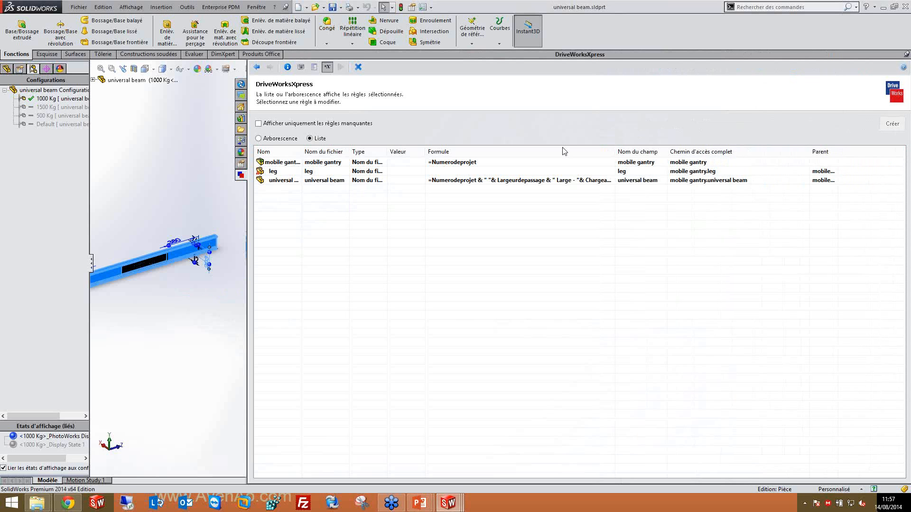
drag(615, 151, 699, 151)
drag(776, 153, 759, 156)
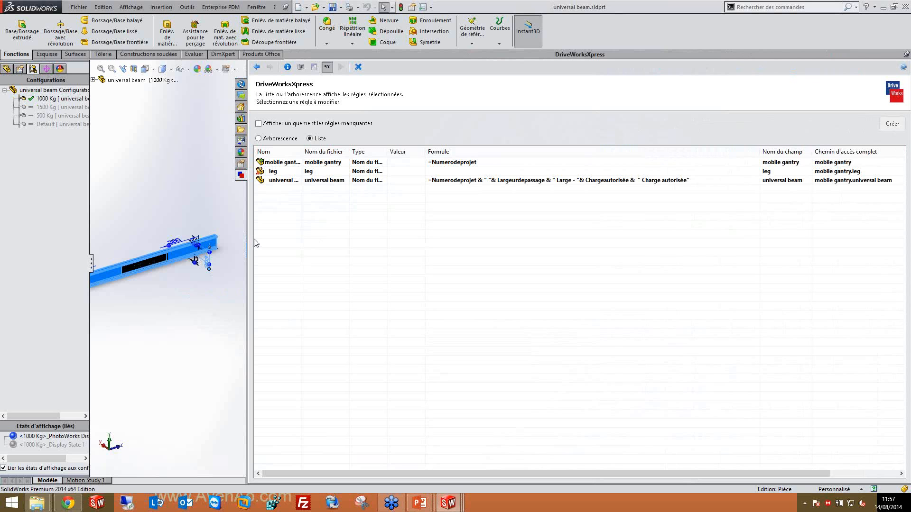
click(307, 123)
drag(247, 207, 636, 213)
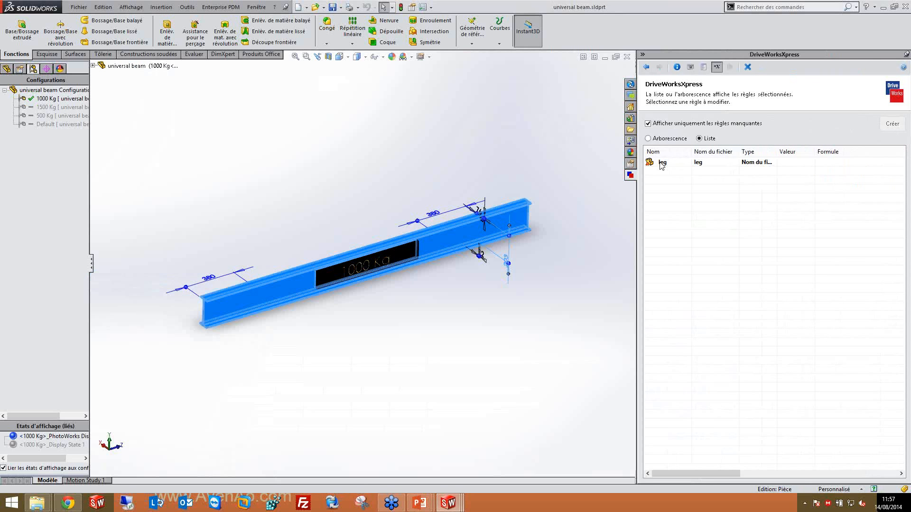
- Start the leg file name rule with the Numerodeprojet input joined by & to a quoted space
double_click(661, 163)
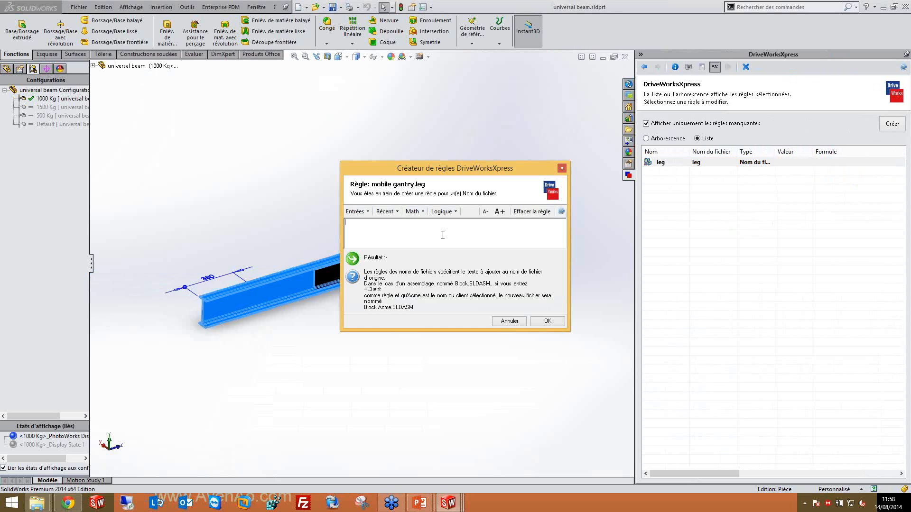
click(356, 211)
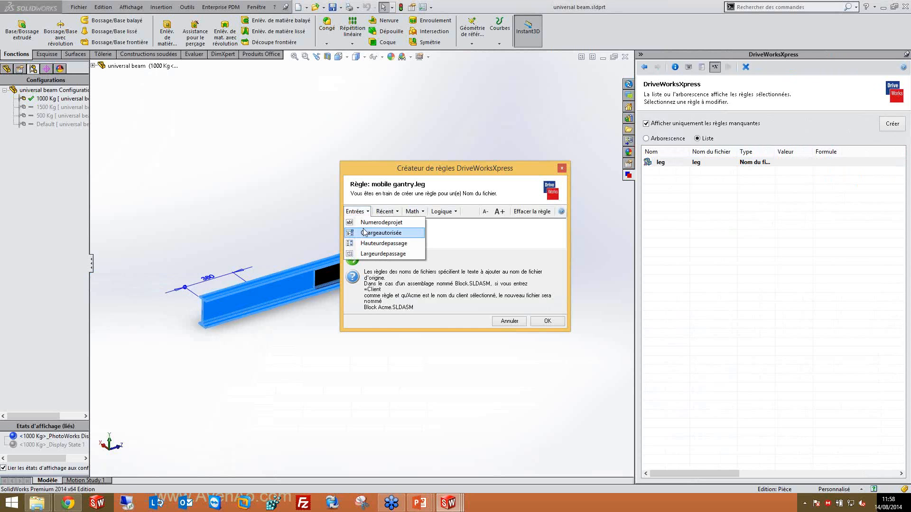
click(366, 222)
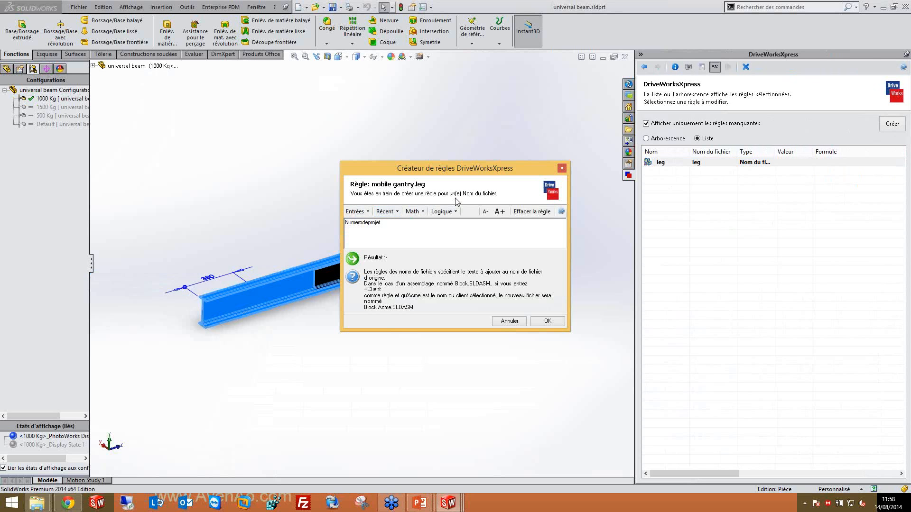
click(415, 212)
click(423, 269)
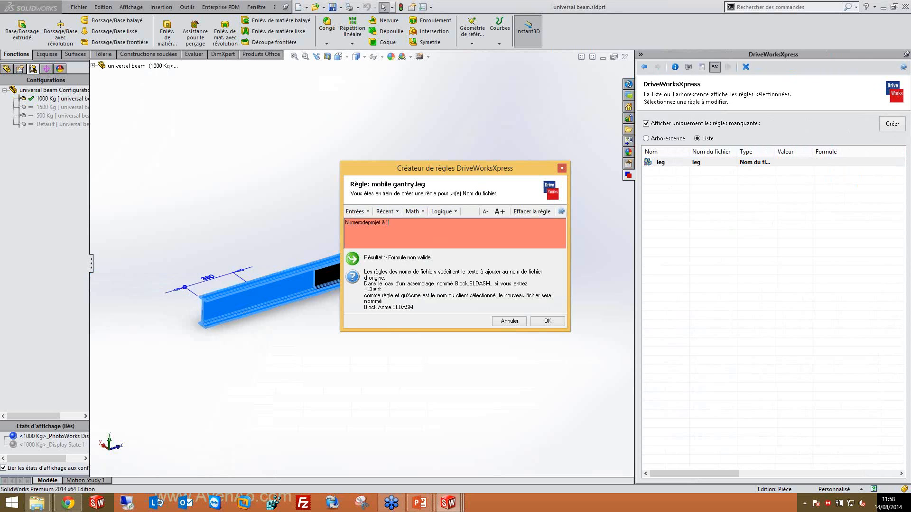
text(")
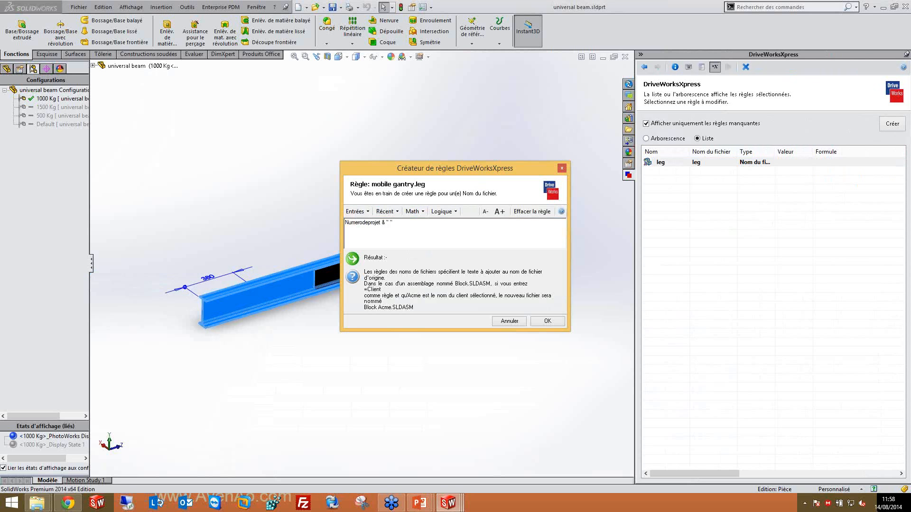
- Append the Hauteurdepassage input to the leg file name rule with the & operator
click(356, 212)
click(419, 212)
click(420, 211)
click(429, 271)
click(357, 212)
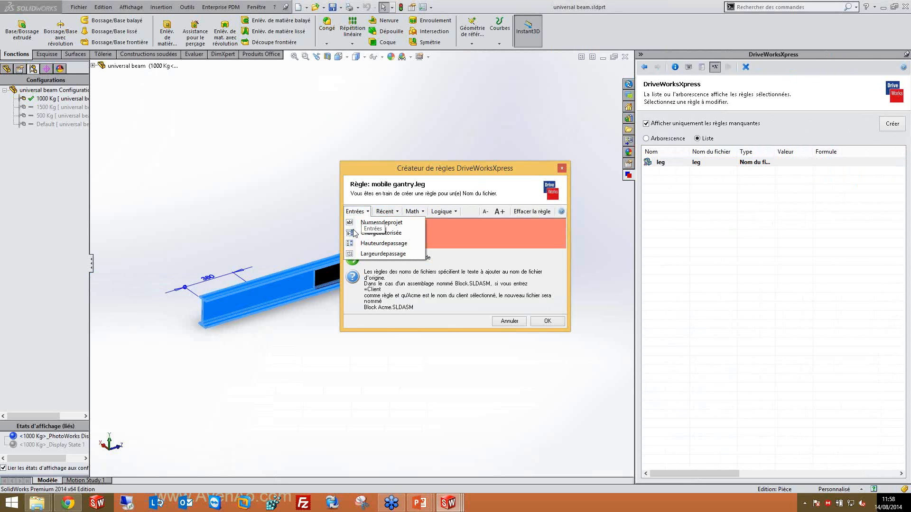
click(375, 243)
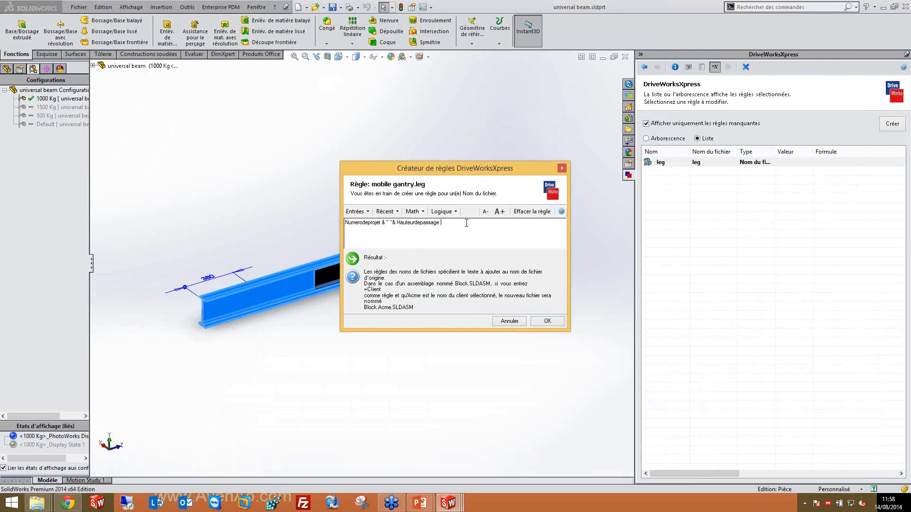
- Add the quoted text "Haut" after Hauteurdepassage in the leg file name rule and save the rule
text(")
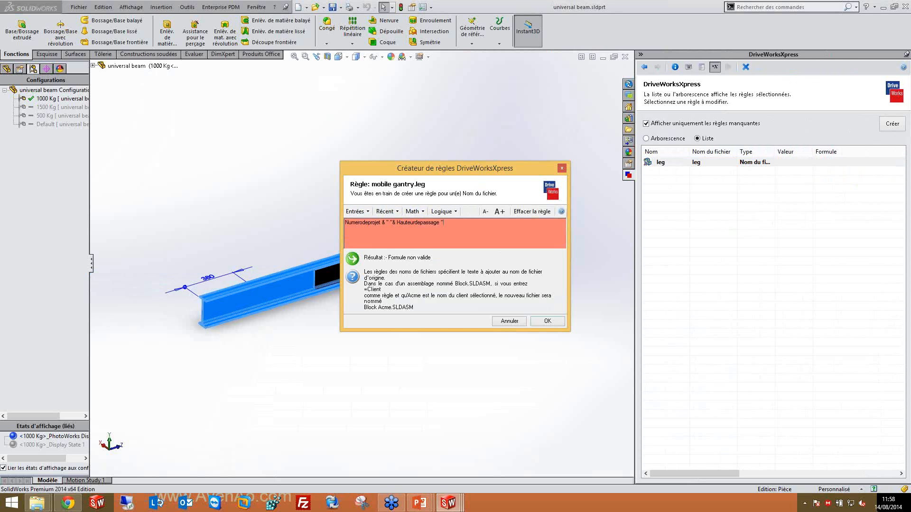
text(ha)
key(BackSpace)
key(BackSpace)
key(BackSpace)
key(BackSpace)
text(aut)
click(548, 321)
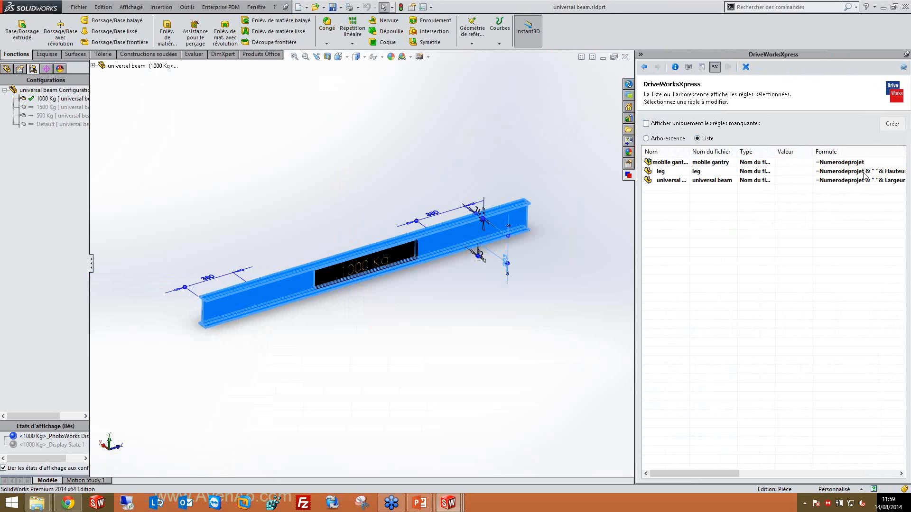
- Edit the leg file name rule to insert the & operator between Hauteurdepassage and "Haut", and save it
double_click(863, 171)
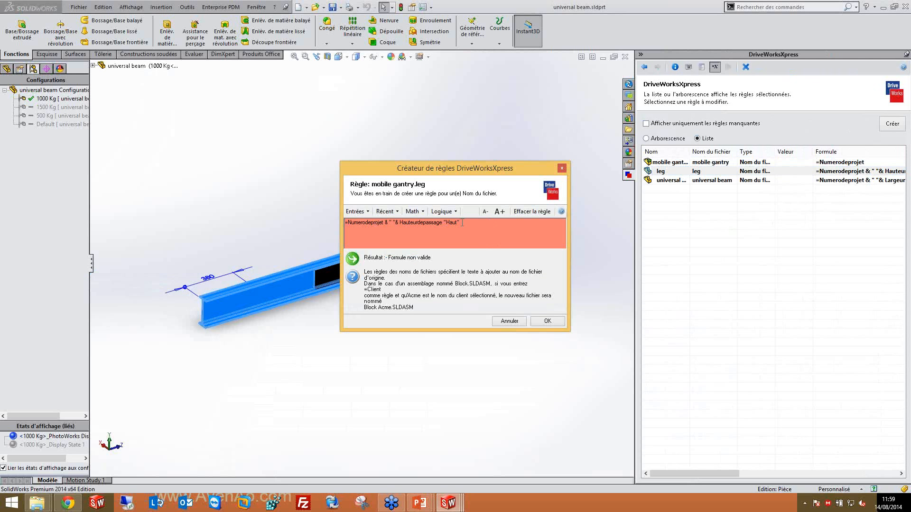
click(442, 223)
click(413, 211)
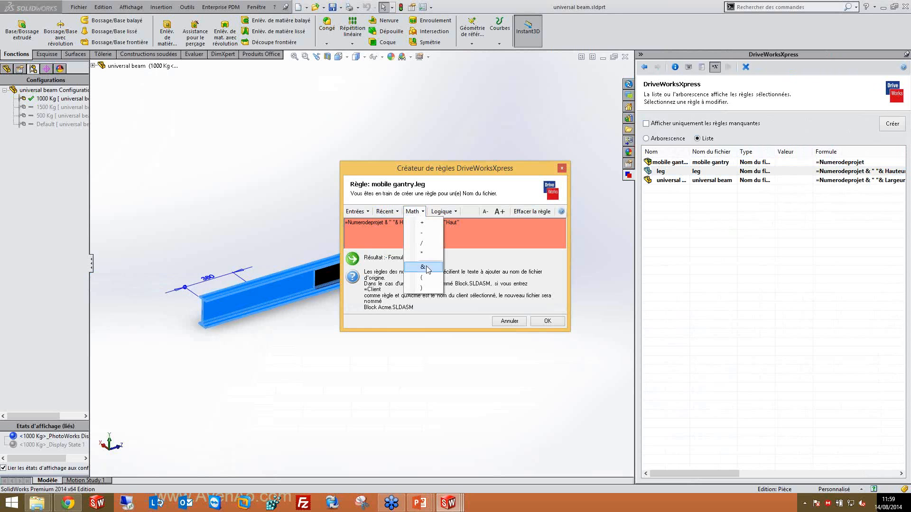
click(427, 268)
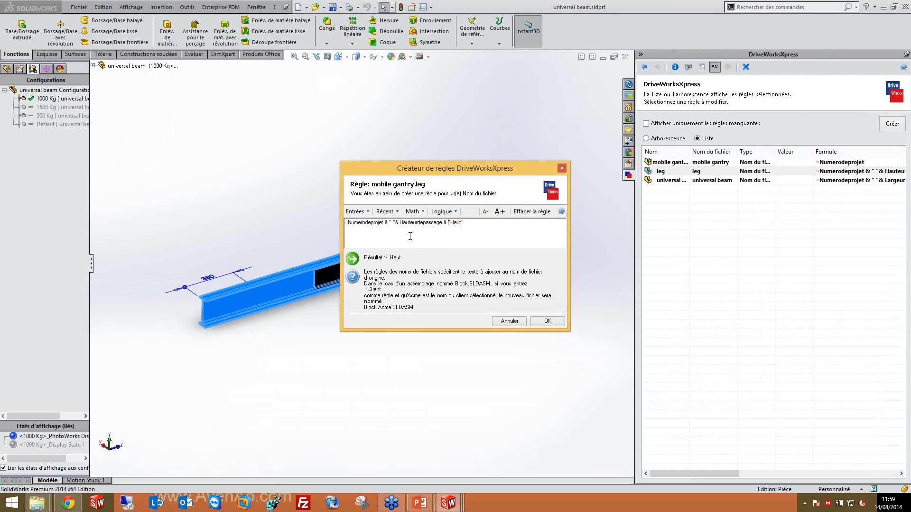
click(546, 322)
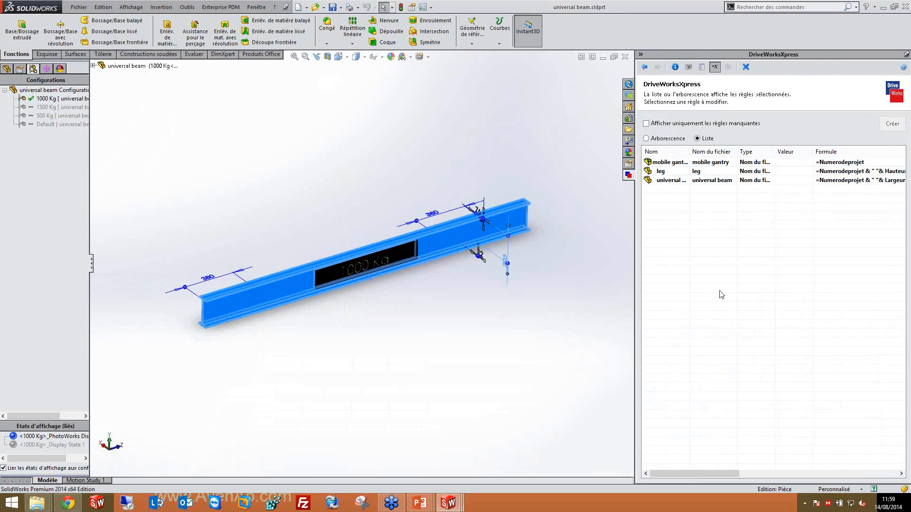
- Restrict the list to missing rules and include the Configurations rule type among those to edit
click(670, 124)
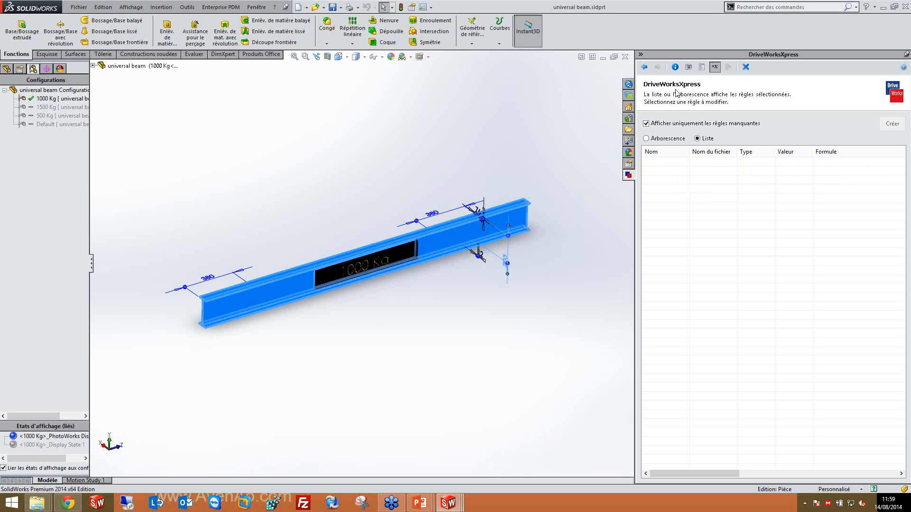
click(650, 69)
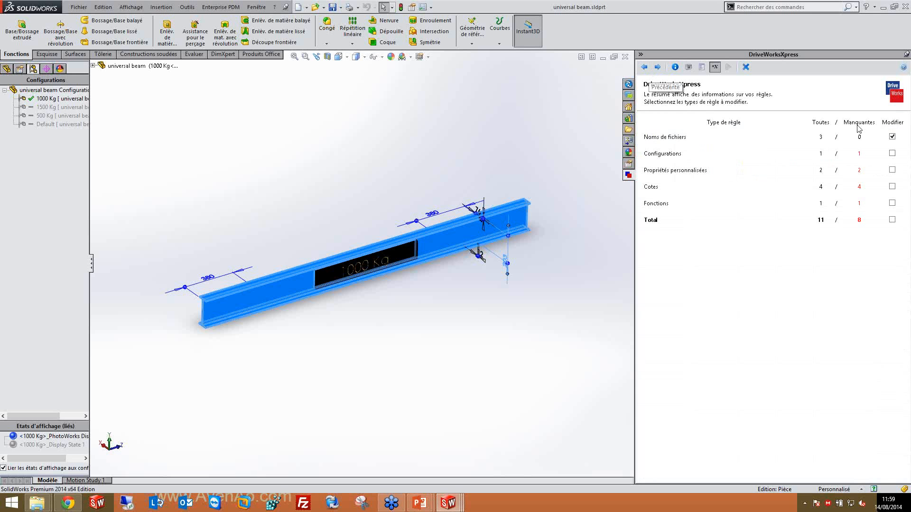
click(891, 154)
click(657, 66)
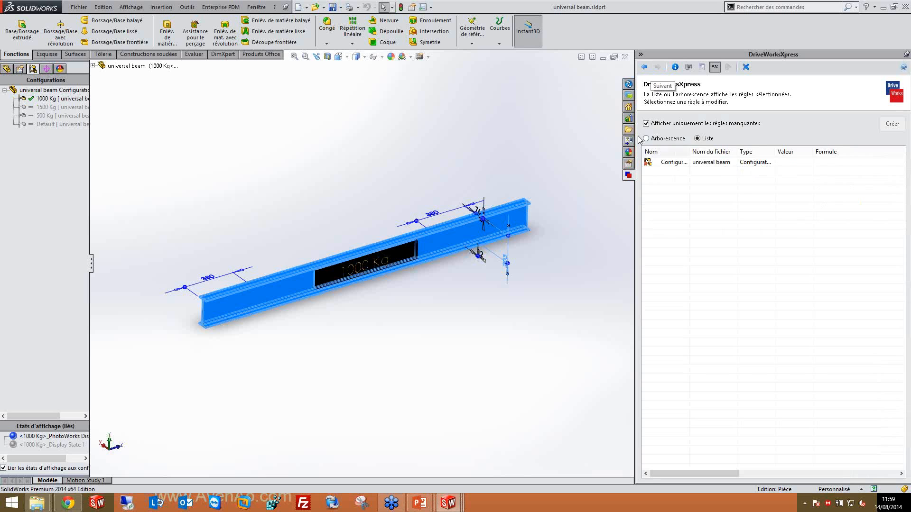
click(645, 67)
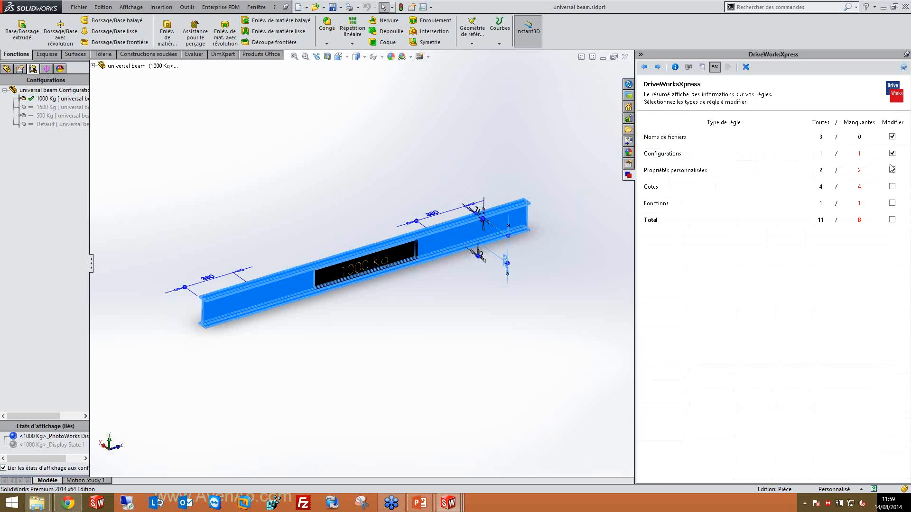
click(892, 187)
click(892, 203)
click(892, 203)
click(892, 187)
click(657, 67)
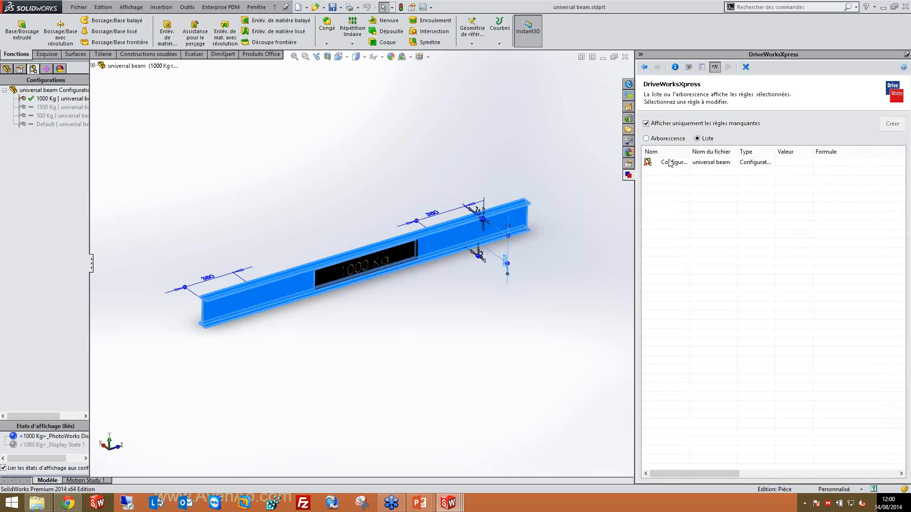
- Set the universal beam's Configuration rule to the Chargeautorisée input, and list all rules with a wider name column
double_click(669, 163)
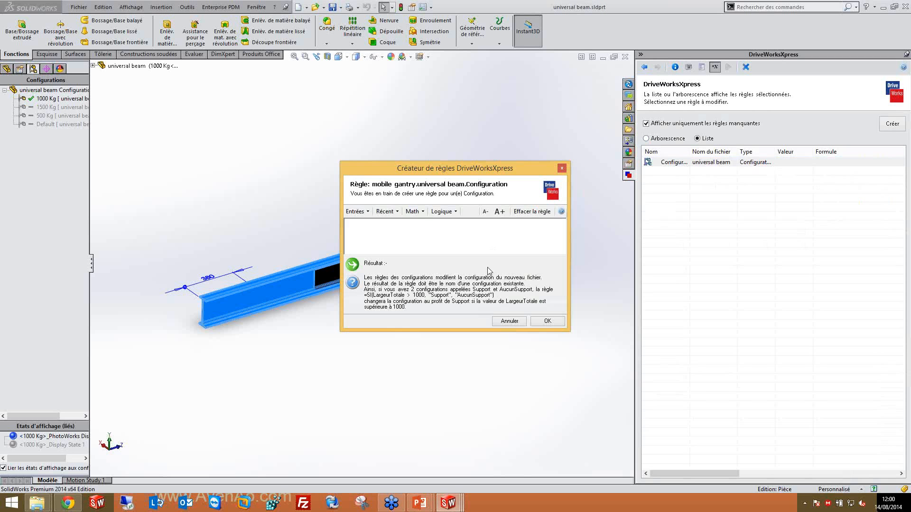
click(356, 212)
click(365, 232)
click(548, 322)
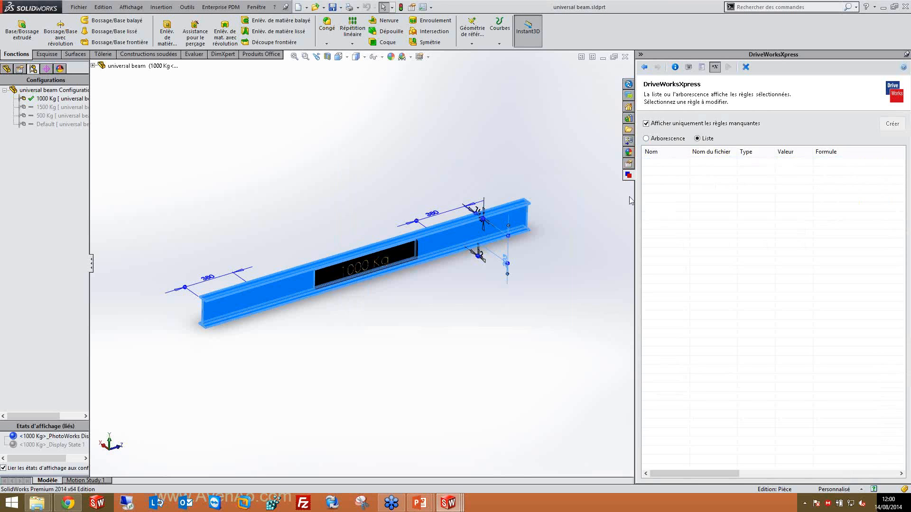
click(667, 126)
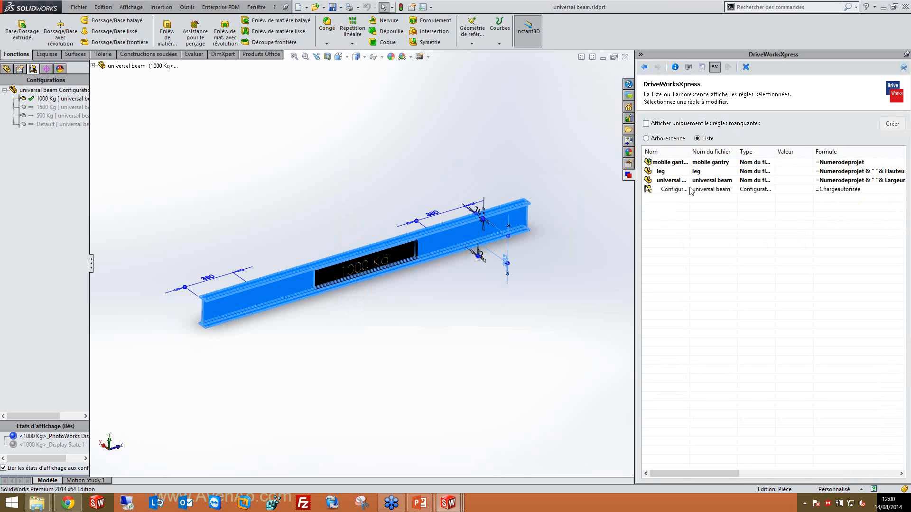
drag(689, 151, 728, 153)
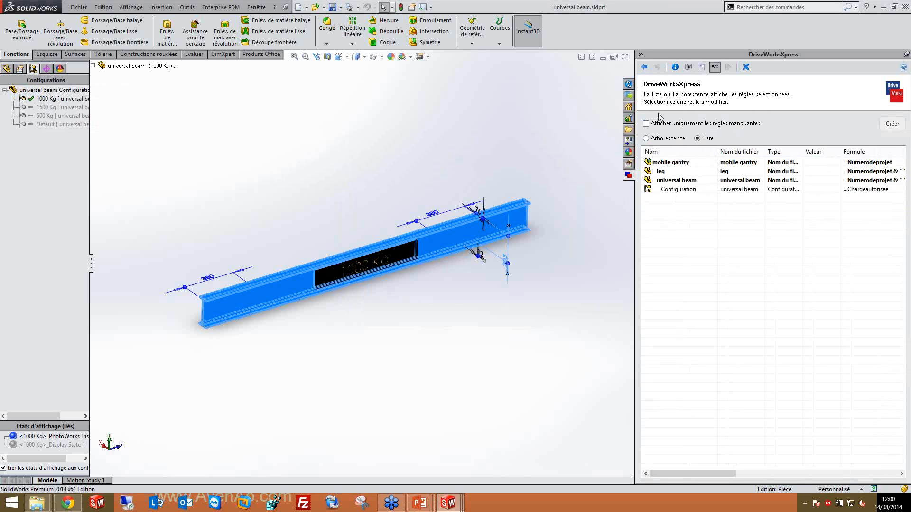
- Include the custom property rule type among those to edit and list its missing rules
click(648, 67)
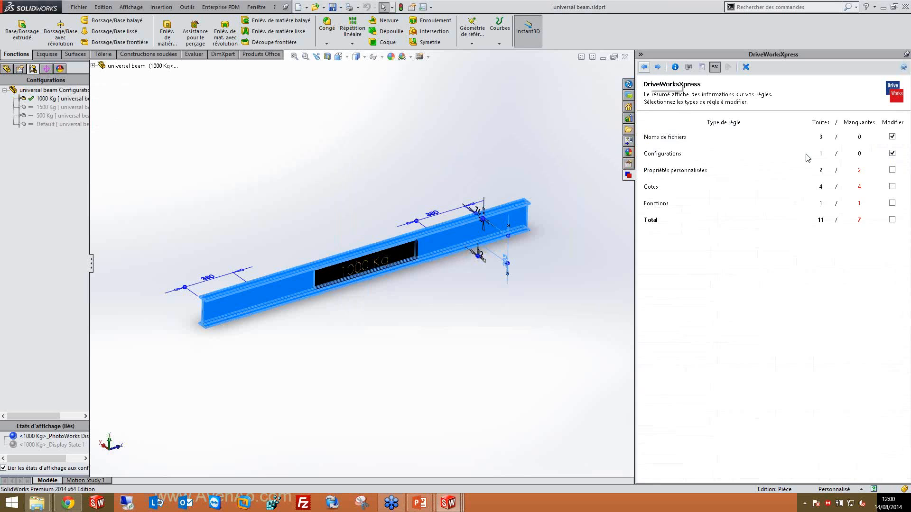
click(891, 170)
click(657, 67)
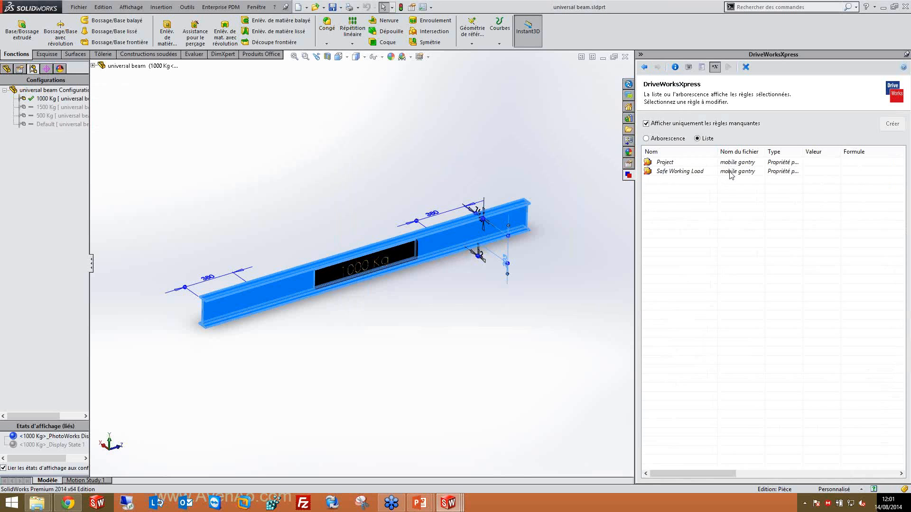
- Set the mobile gantry's Project custom property rule to the Numerodeprojet input and save it
click(664, 164)
double_click(664, 164)
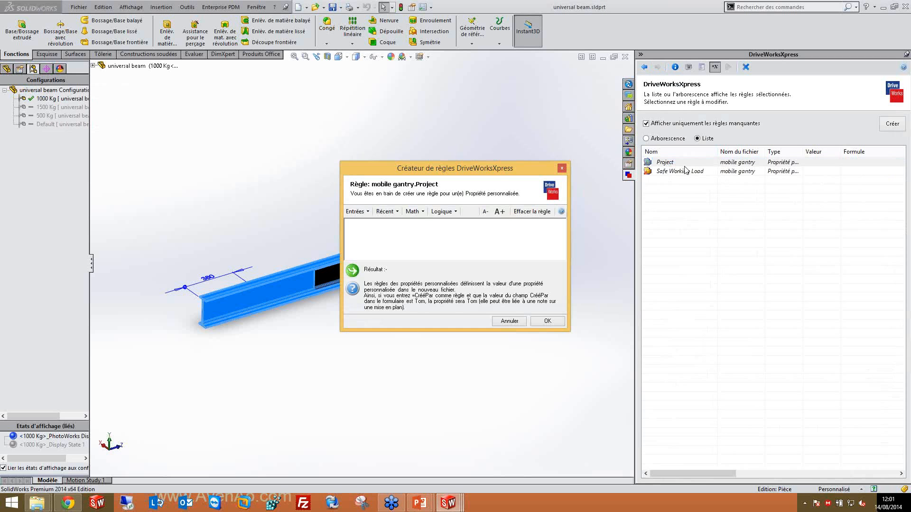
click(356, 211)
click(359, 212)
click(357, 211)
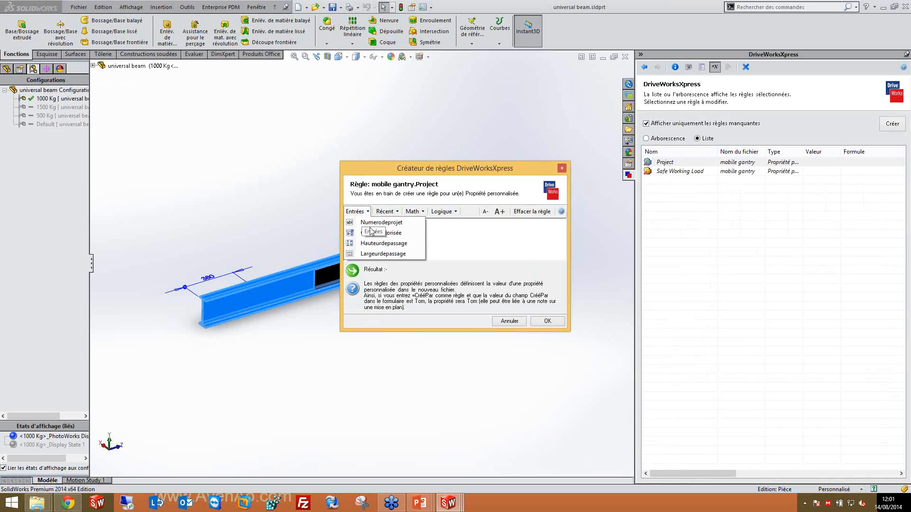
click(371, 223)
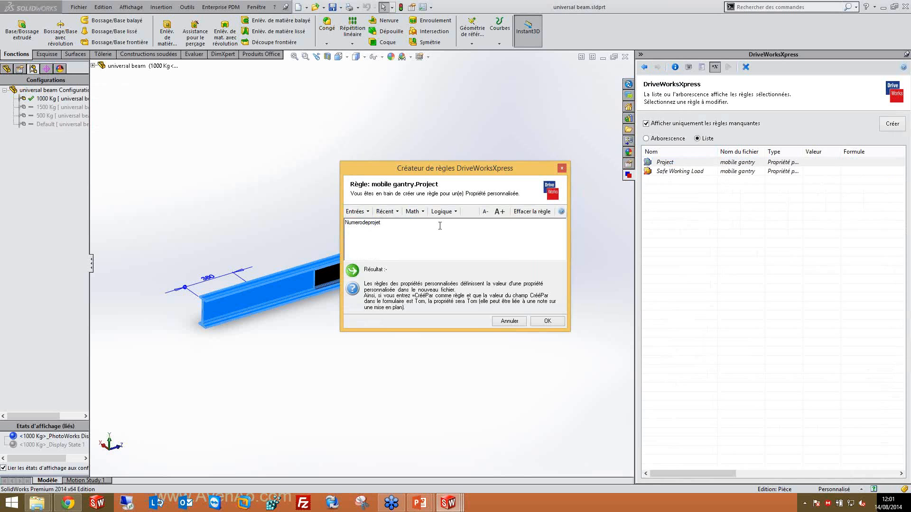
click(547, 321)
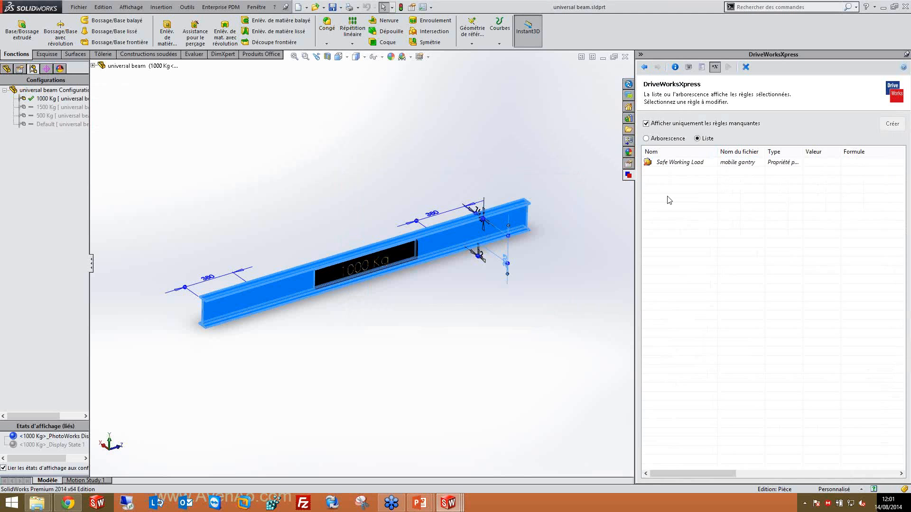
- Set the mobile gantry's Safe Working Load custom property rule to the Chargeautorisée input and save it
double_click(688, 163)
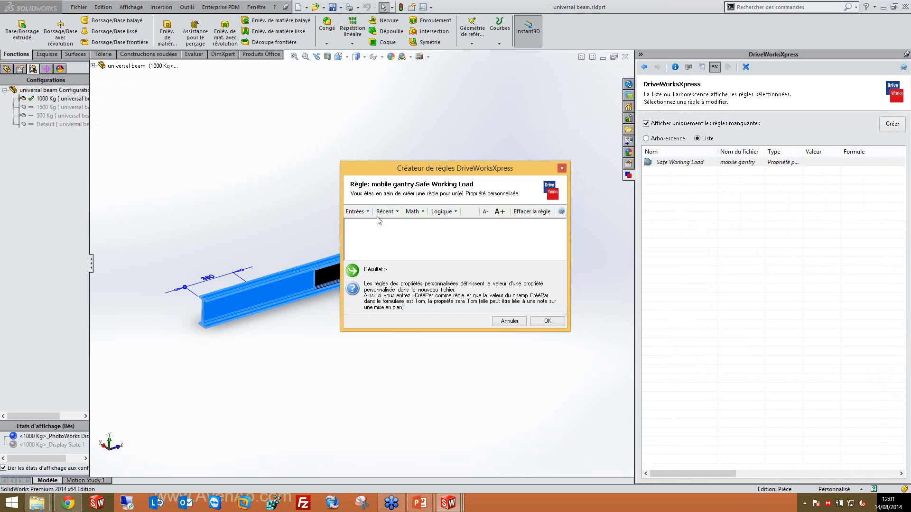
click(356, 211)
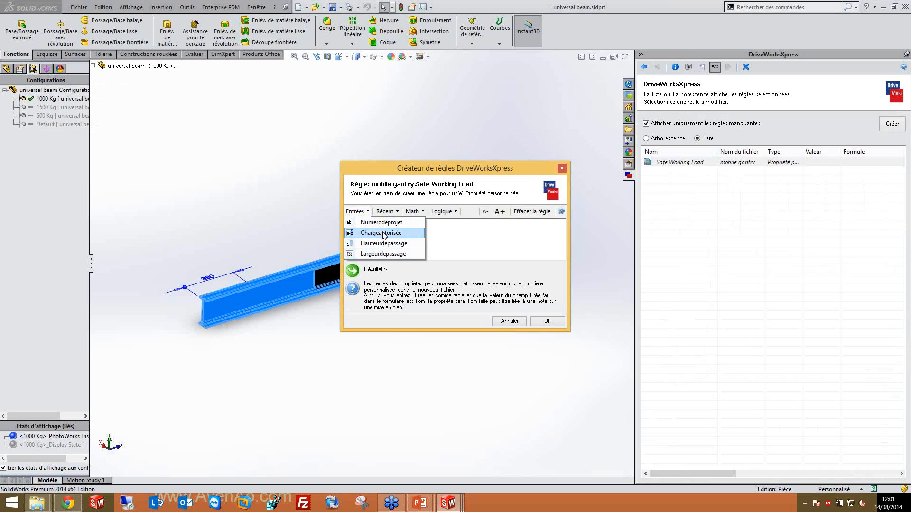
click(384, 234)
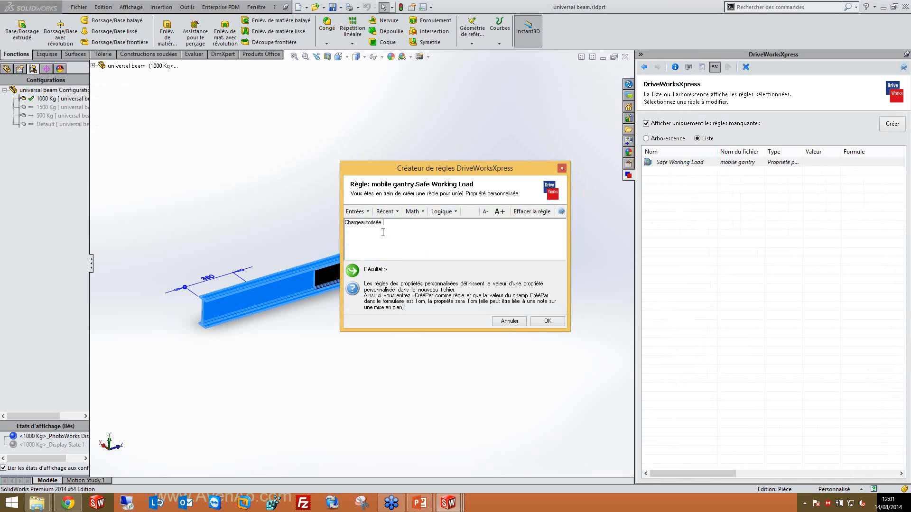
click(554, 322)
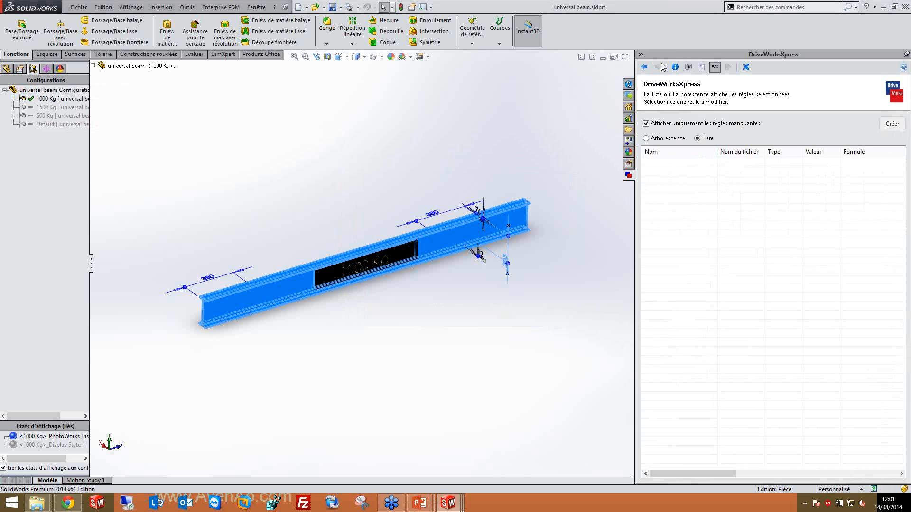
- Include the dimension (Cotes) rule type among those to edit and list its missing rules
click(643, 67)
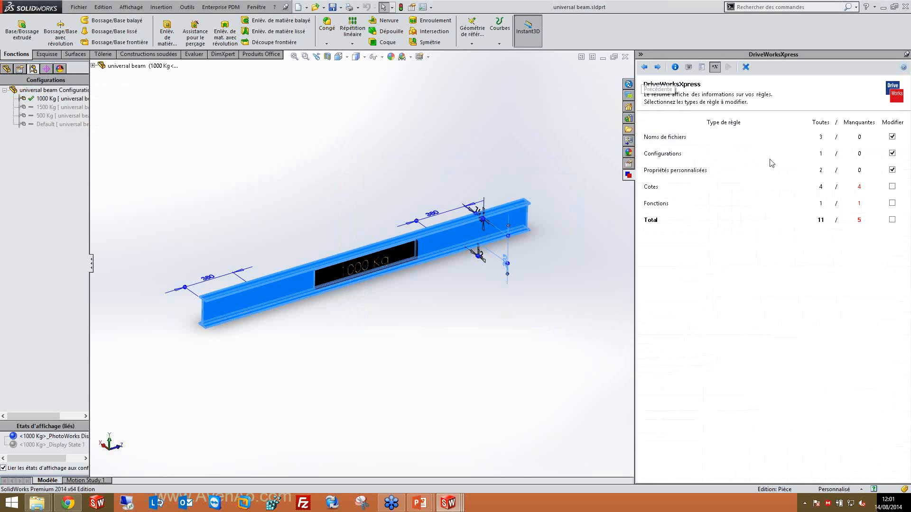
click(891, 188)
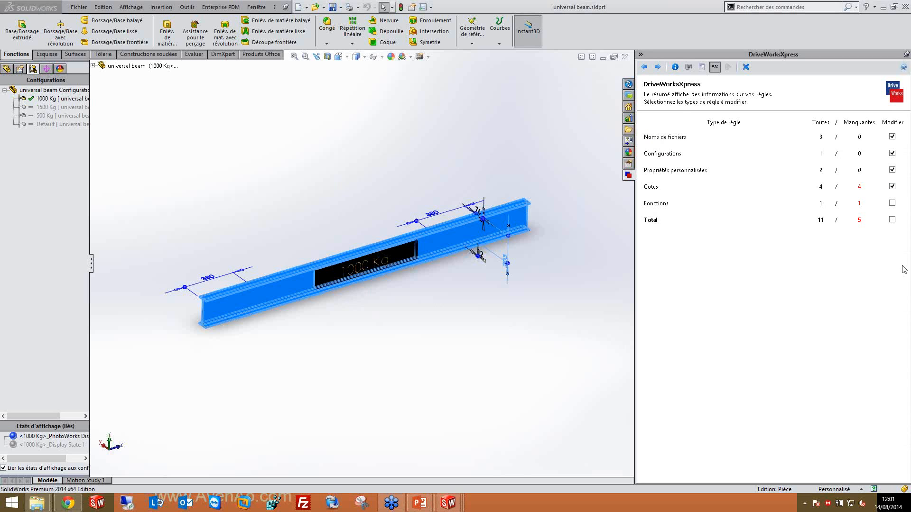
click(657, 68)
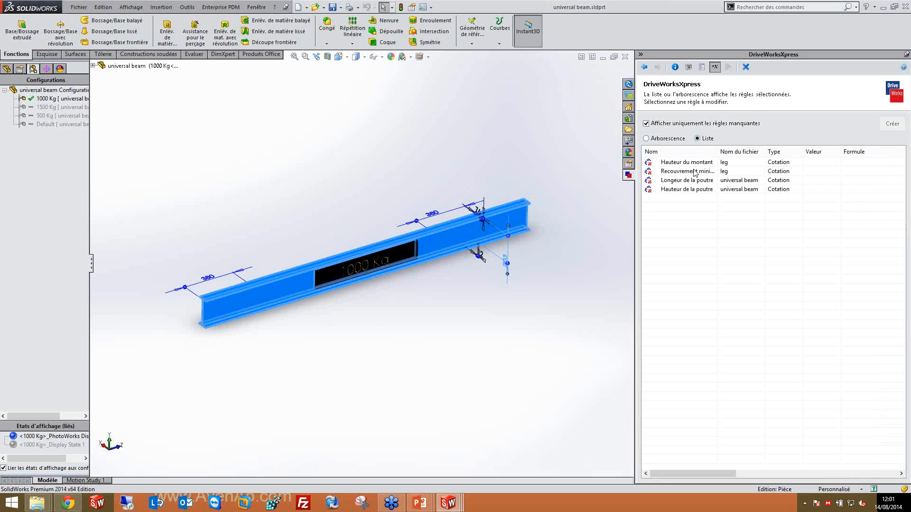
- Set the leg's Hauteur du montant dimension rule to the Hauteurdepassage input and save it
drag(718, 148, 741, 147)
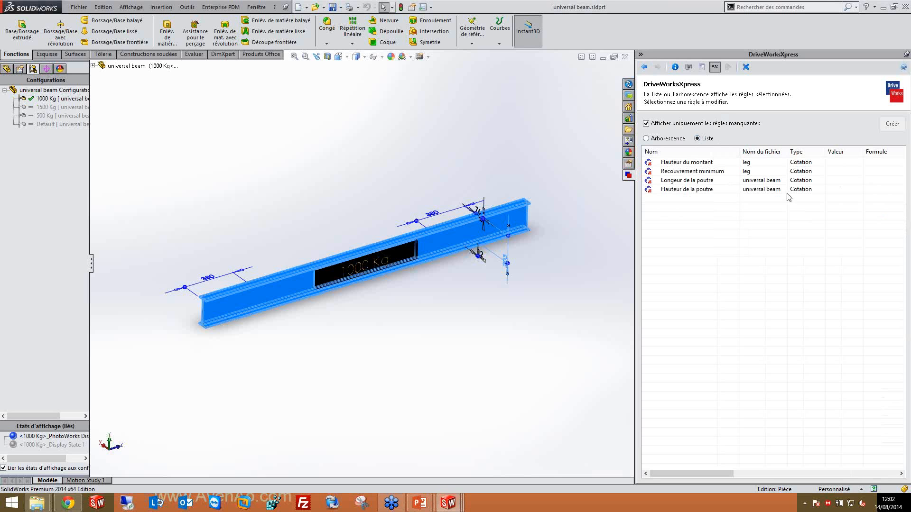
double_click(687, 165)
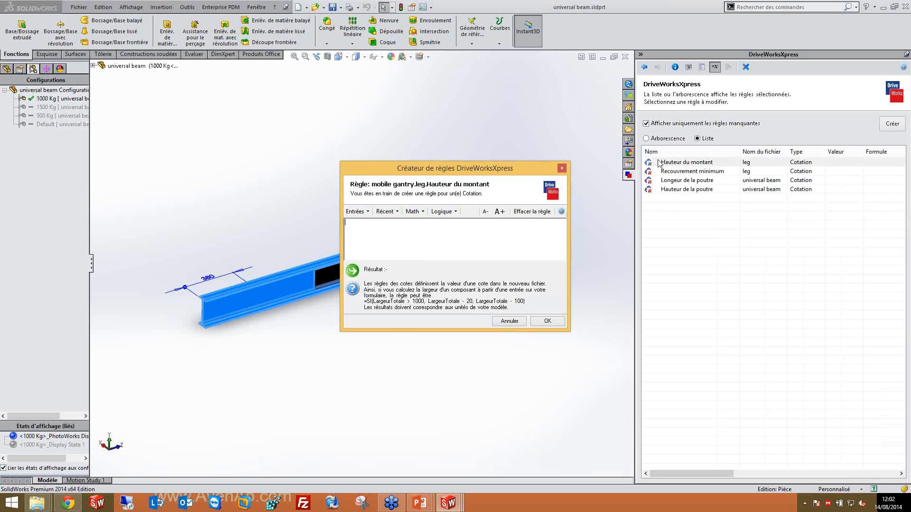
click(361, 214)
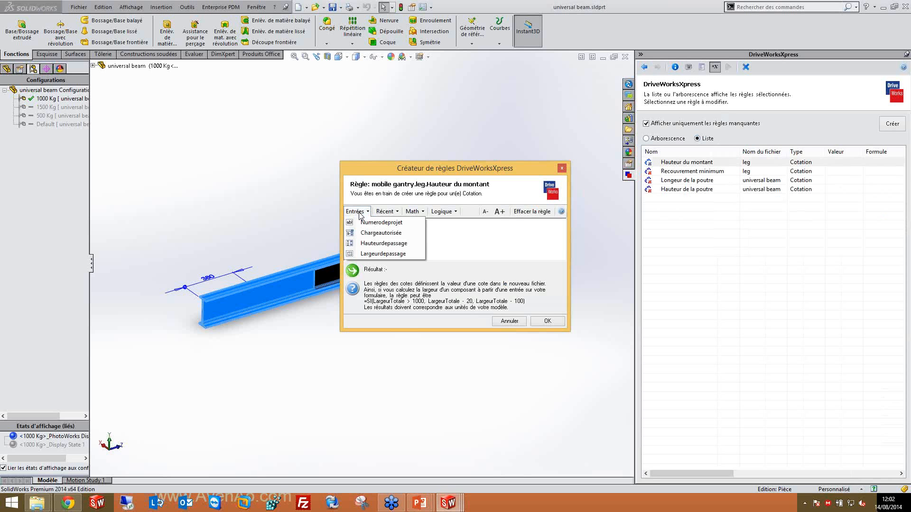
click(375, 244)
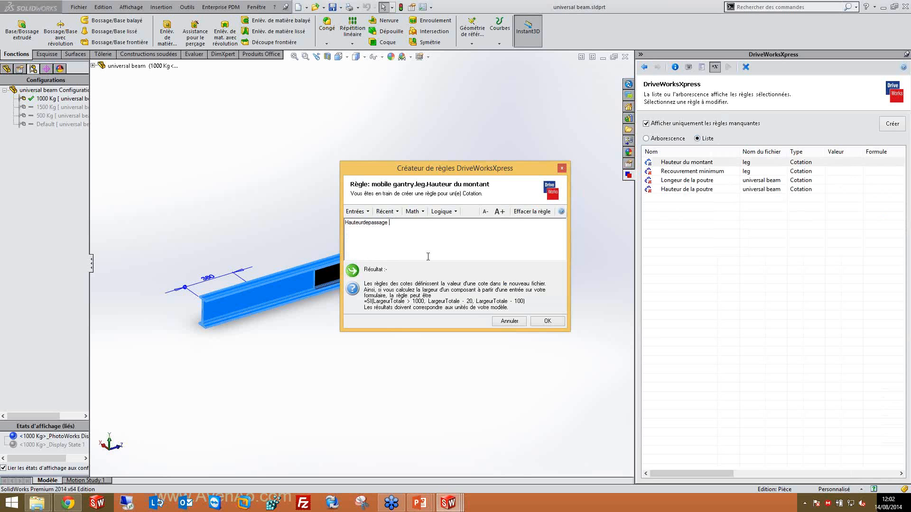
click(548, 323)
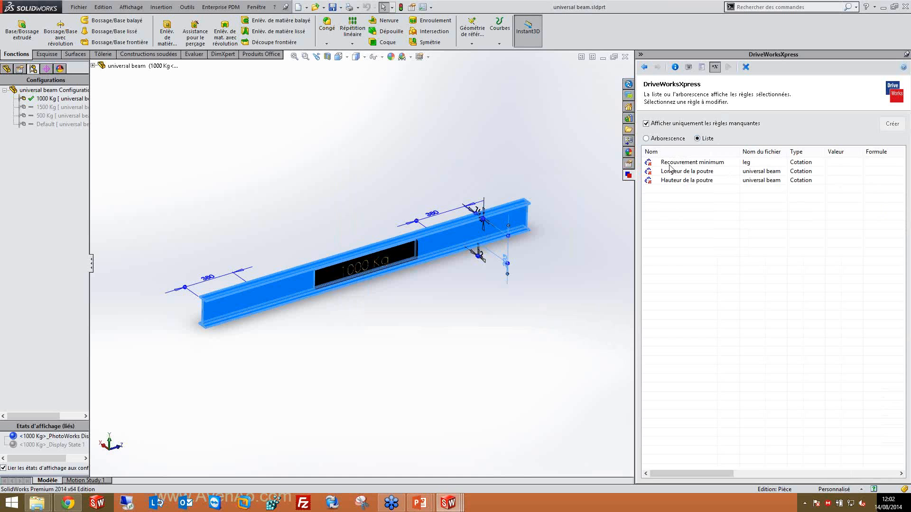
- Set the universal beam's Longeur de la poutre dimension rule to the Largeurdepassage input and save it
double_click(683, 171)
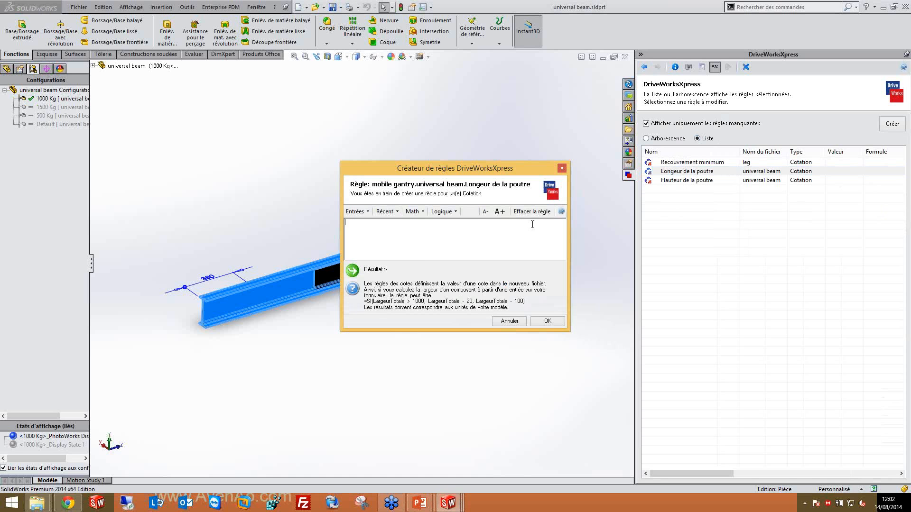
click(355, 212)
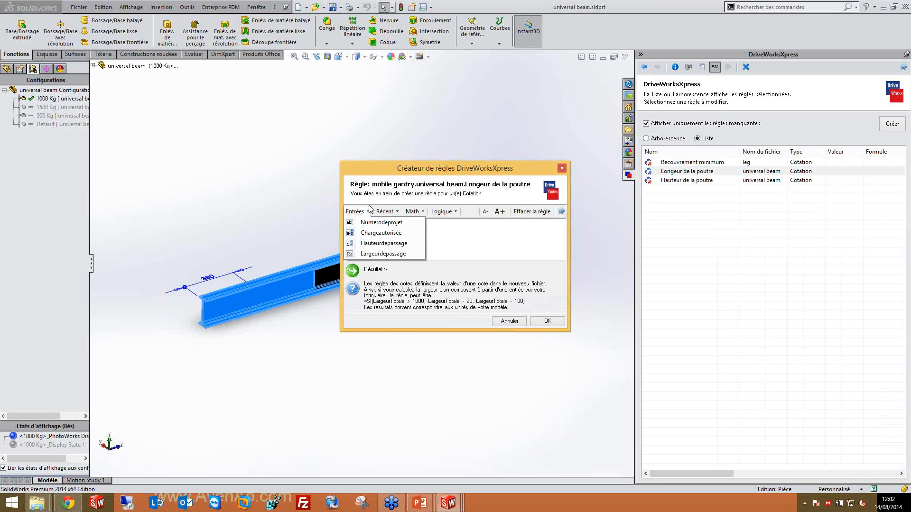
click(379, 212)
click(361, 214)
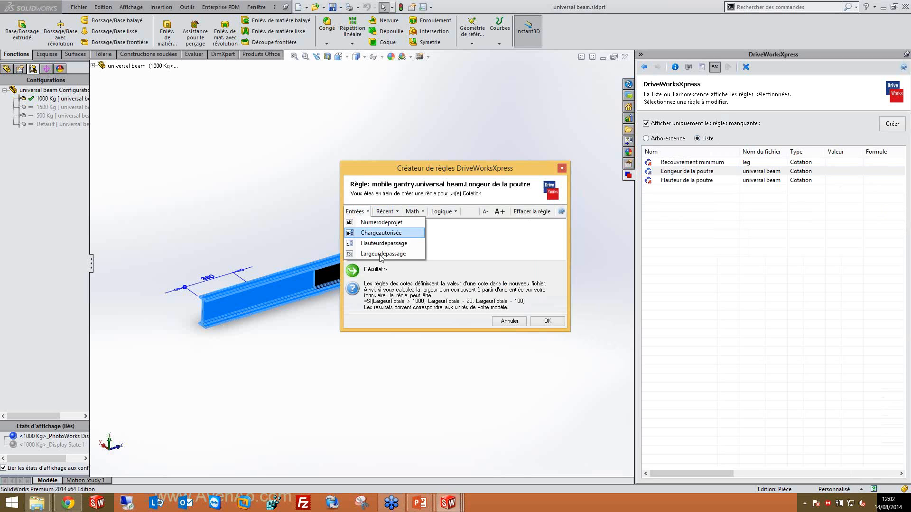
click(378, 255)
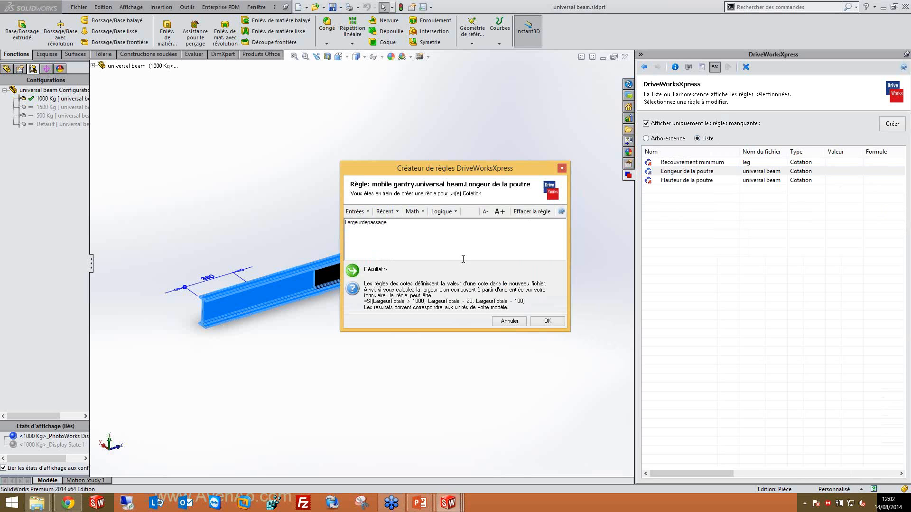
click(557, 323)
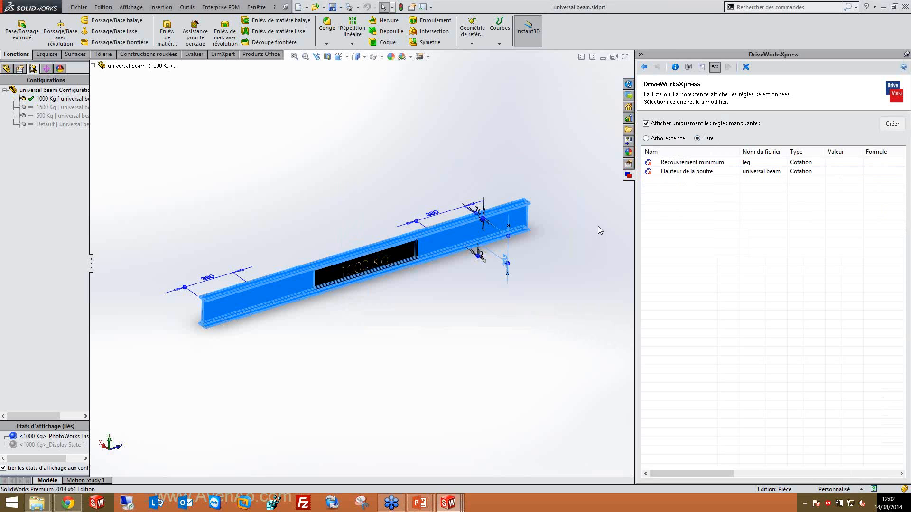
- Start an IF rule for the universal beam's Hauteur de la poutre dimension with the condition Chargeautorisée = "500 Kg"
double_click(695, 173)
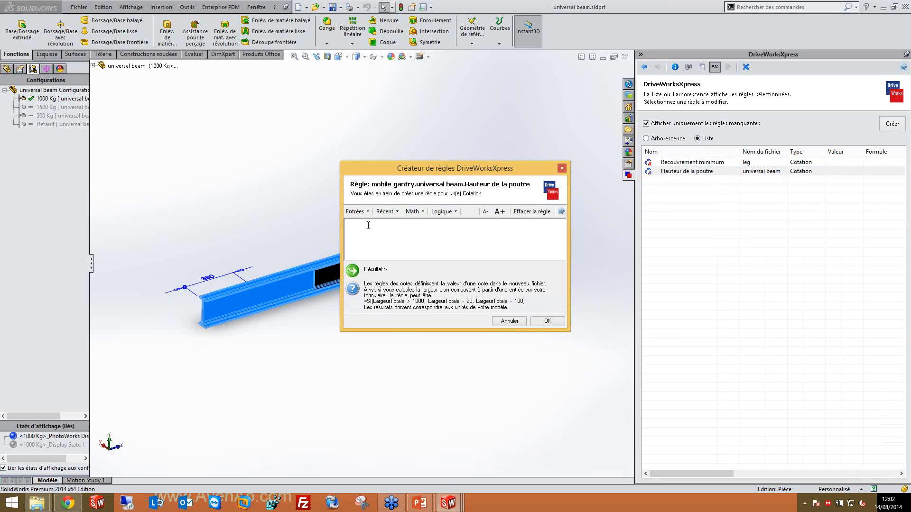
click(357, 212)
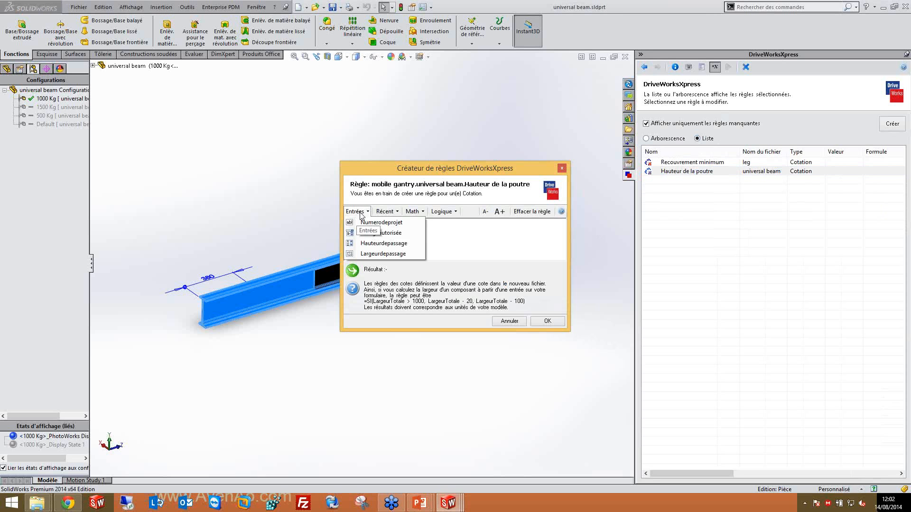
click(446, 214)
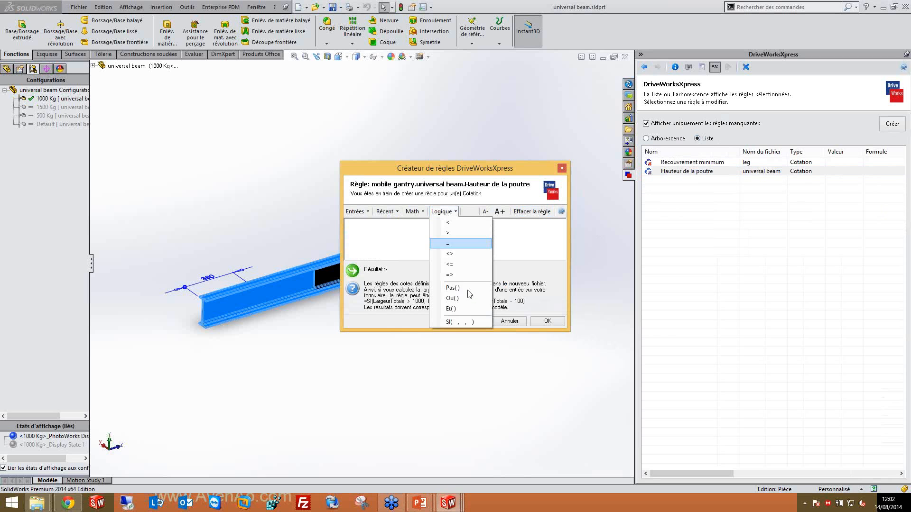
click(454, 323)
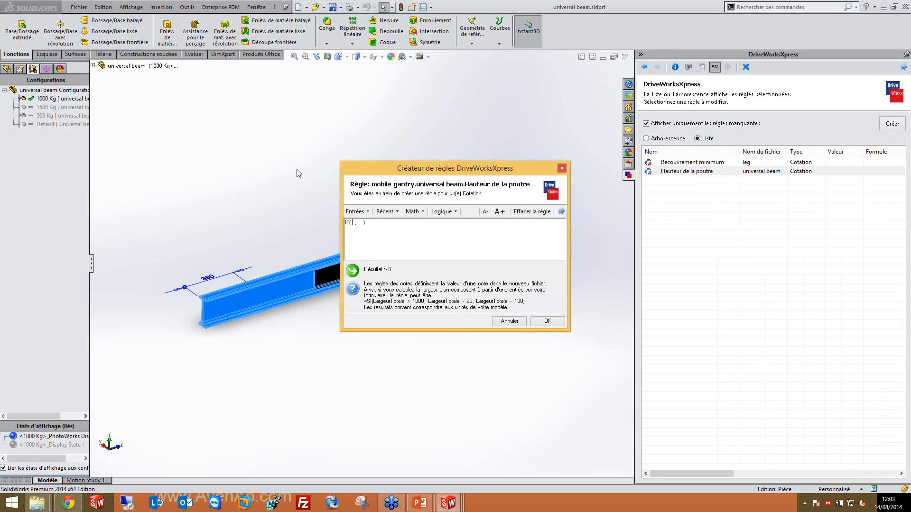
click(365, 212)
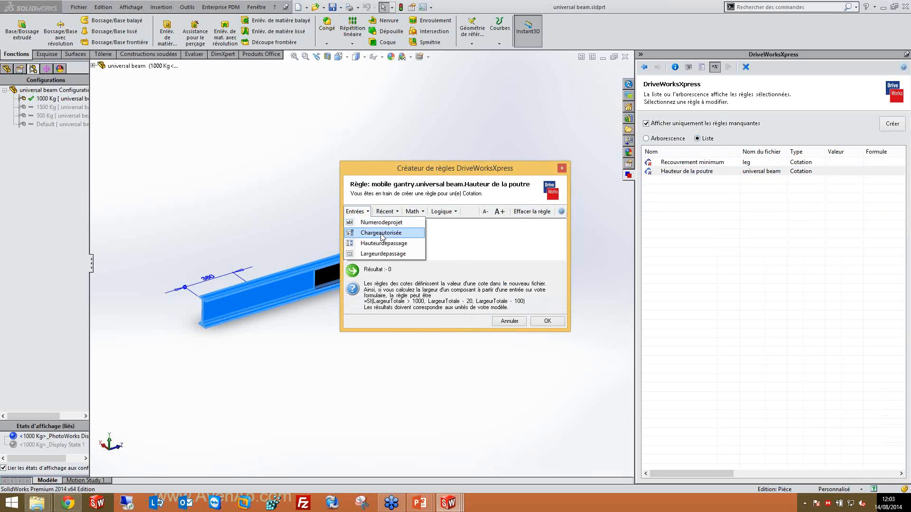
click(385, 234)
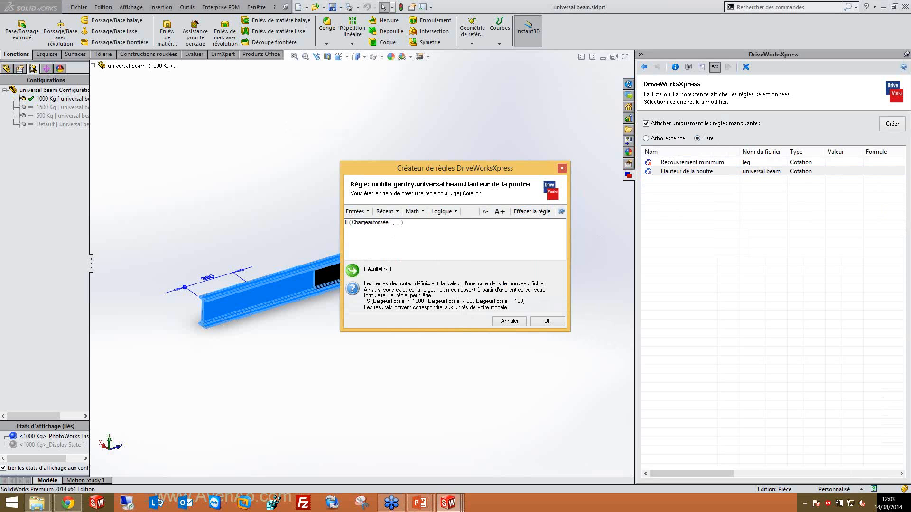
text(= 500Kg)
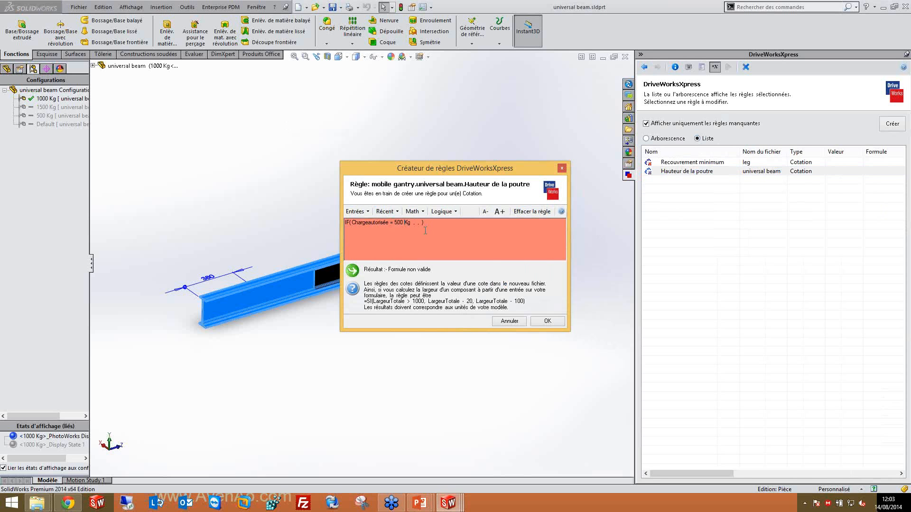
click(394, 222)
text(")
text(")
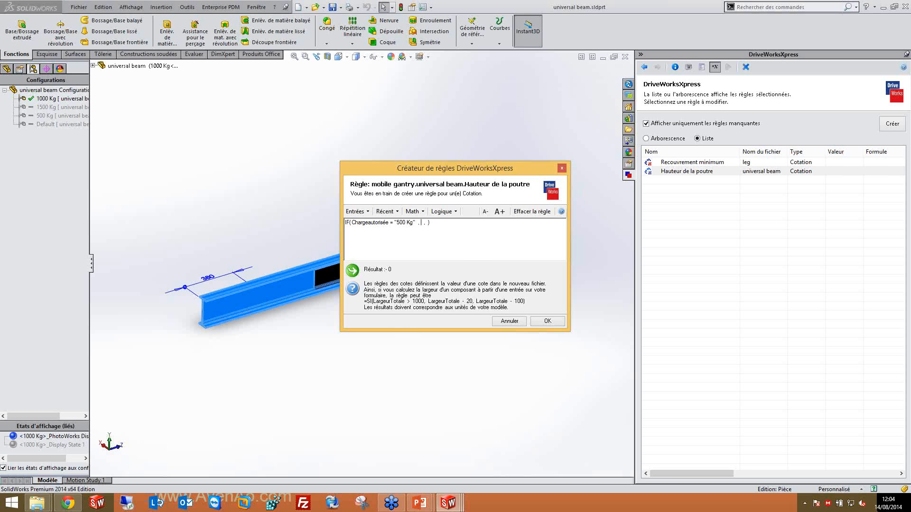
- Give the beam height's IF rule 200 as its true result and 250 as its false result, and save it
text(200)
click(433, 223)
text(250)
click(547, 323)
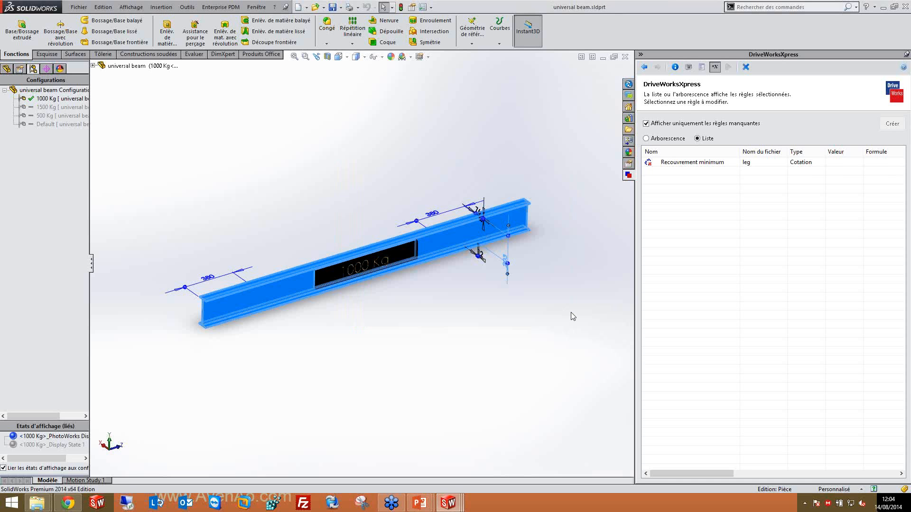
- Enter (Hauteurdepassage / 10) as the first term of the leg's Recouvrement minimum dimension rule
double_click(692, 163)
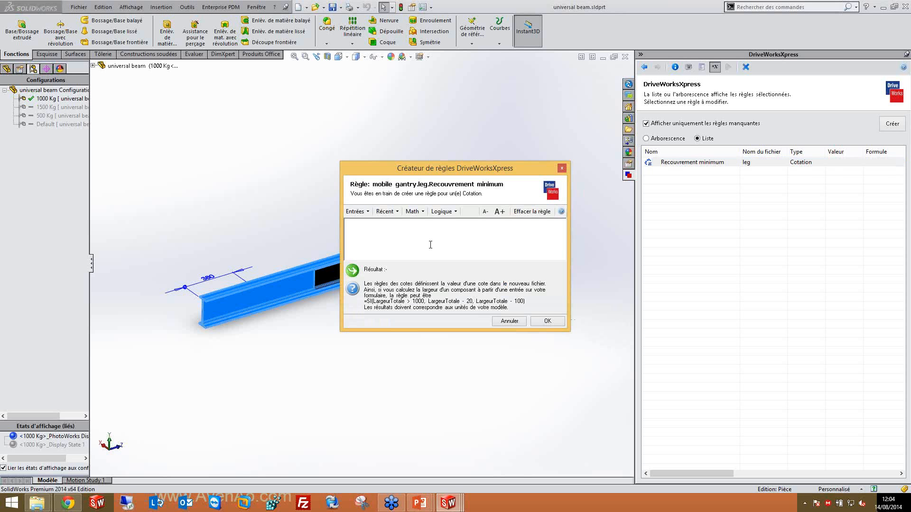
click(419, 213)
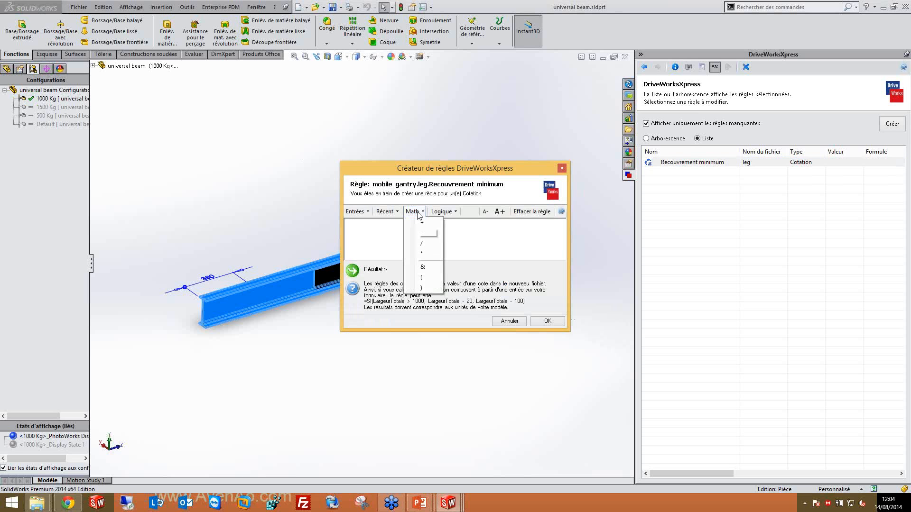
click(424, 277)
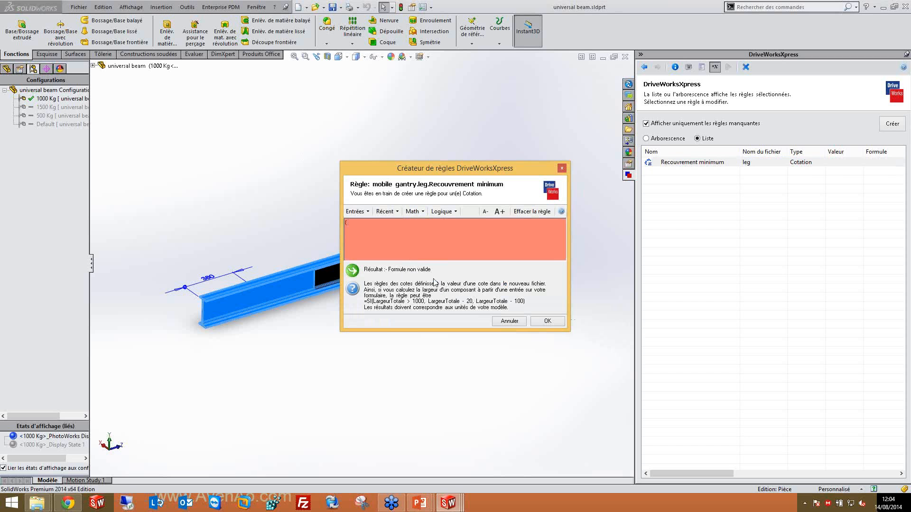
click(357, 212)
click(382, 241)
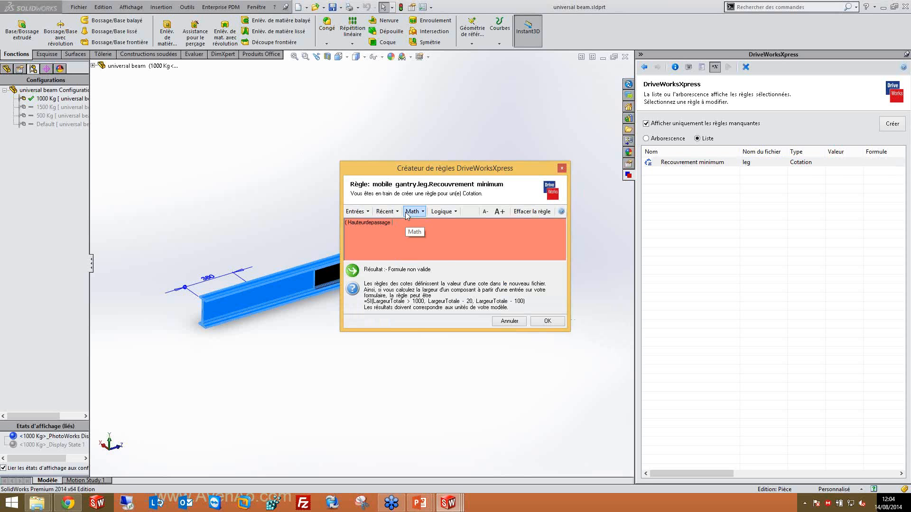
click(411, 212)
click(429, 244)
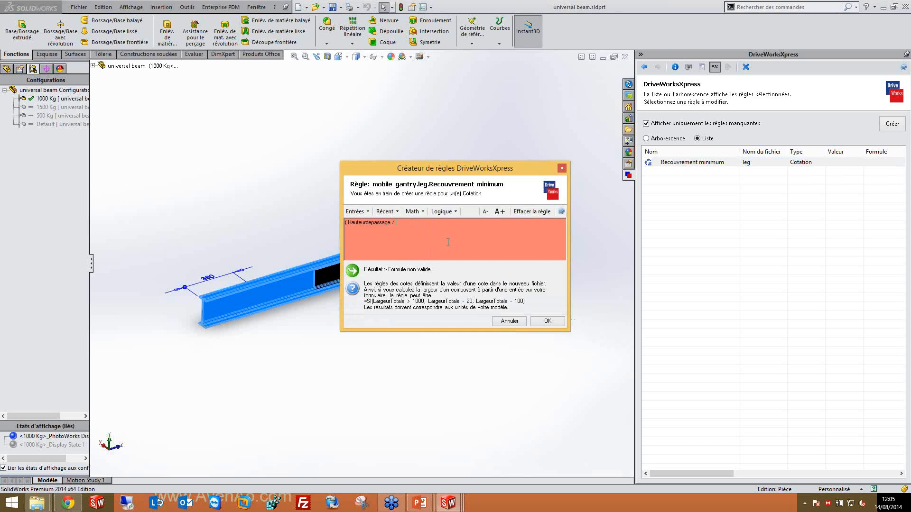
text(10)
click(413, 212)
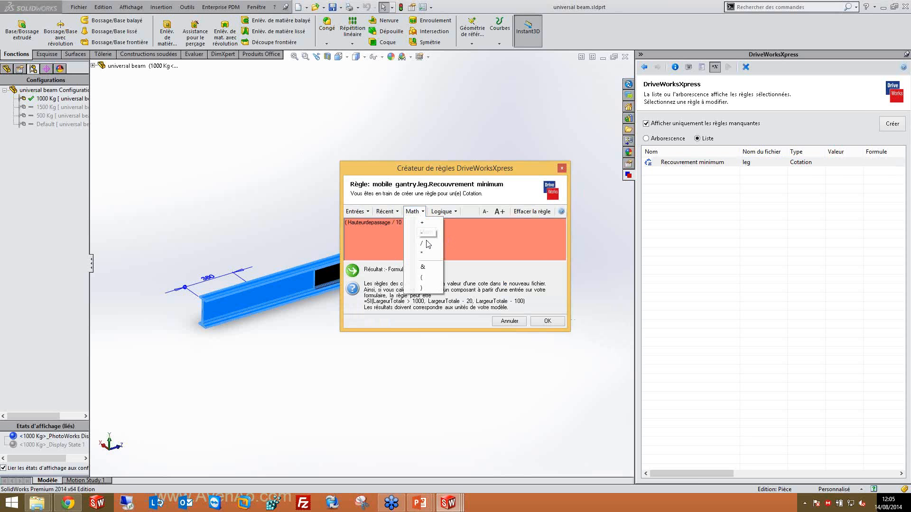
click(424, 289)
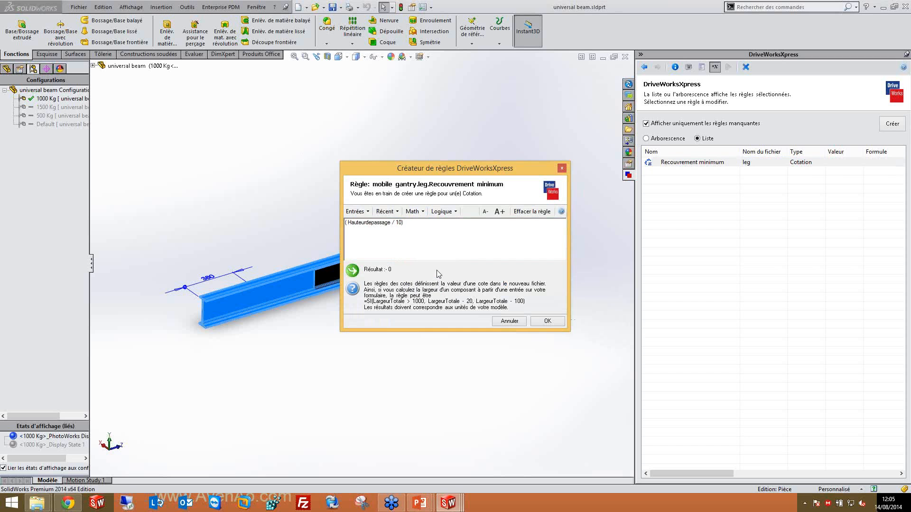
- Add + 100 to the Recouvrement minimum formula and save the rule
click(413, 212)
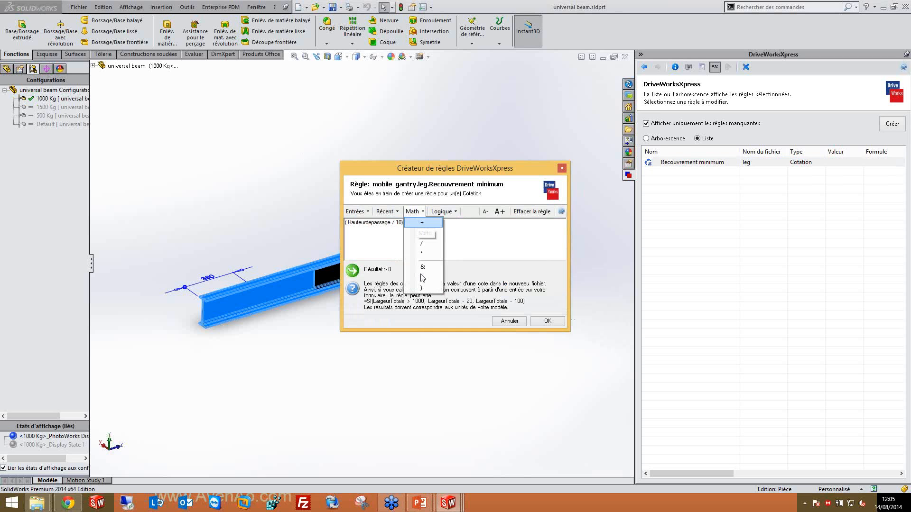
click(423, 223)
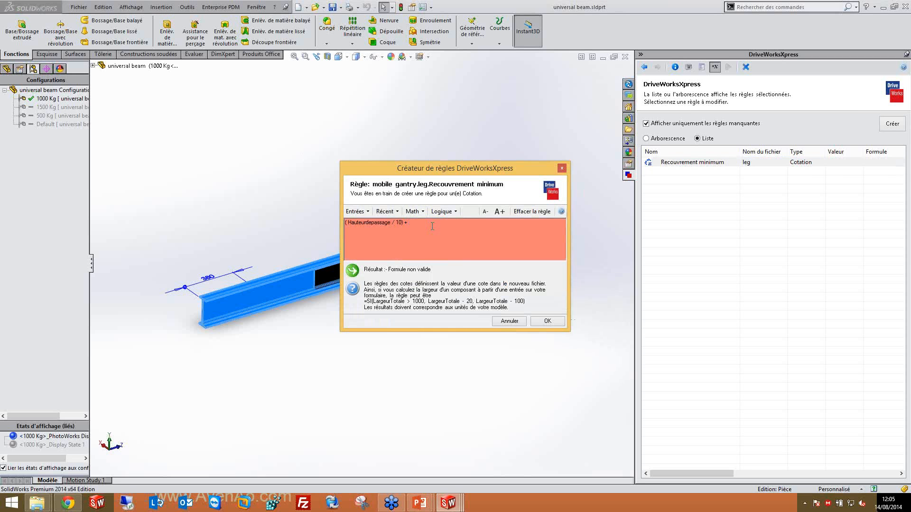
text(100)
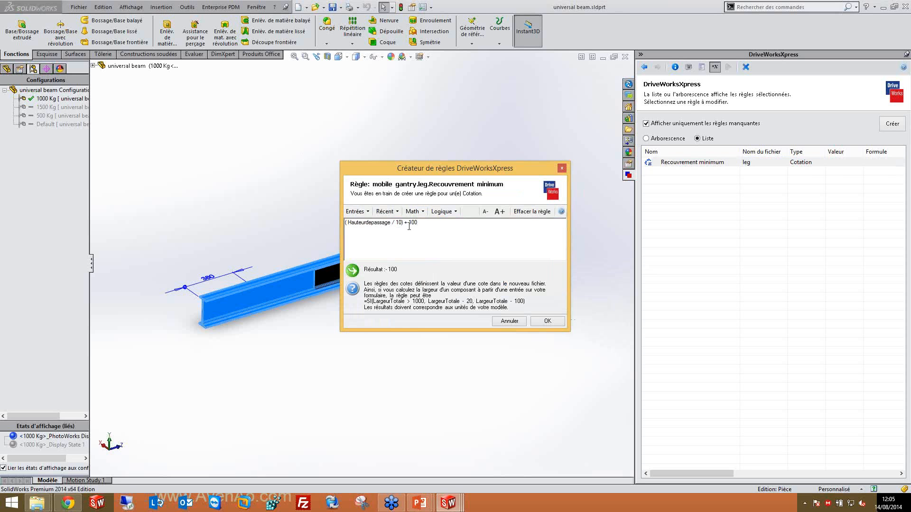
click(547, 321)
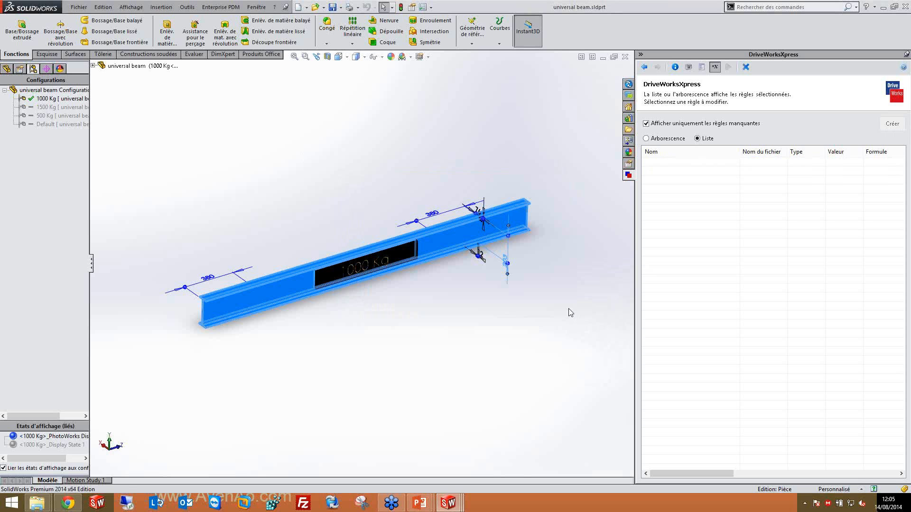
- Include the feature (Fonctions) rule type among those to edit and list its missing rules
click(644, 67)
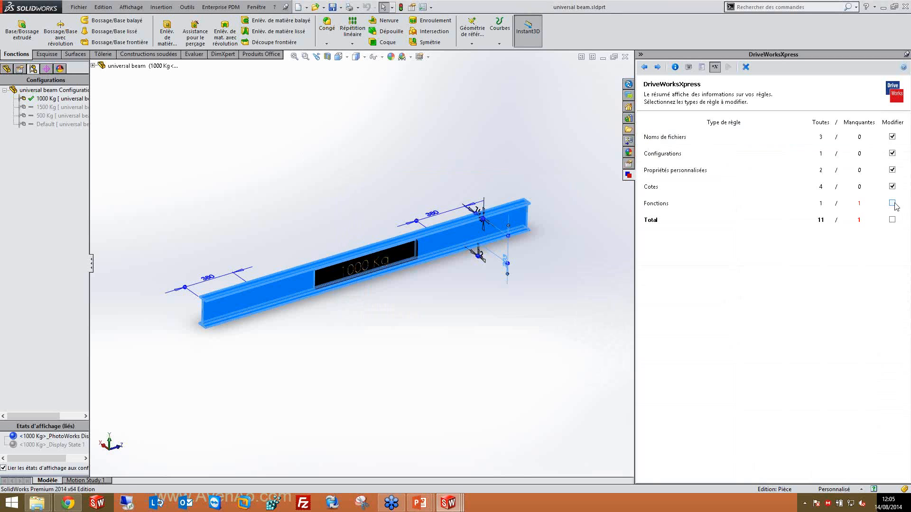
click(893, 204)
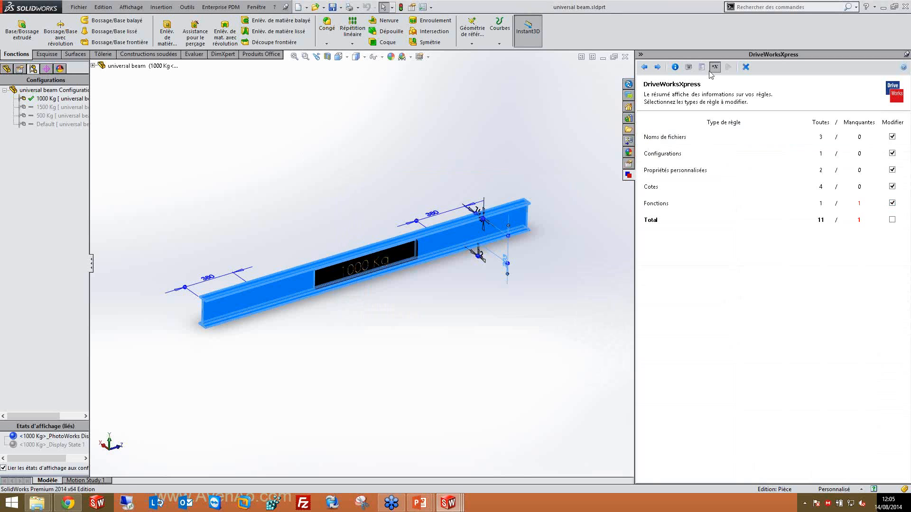
click(658, 68)
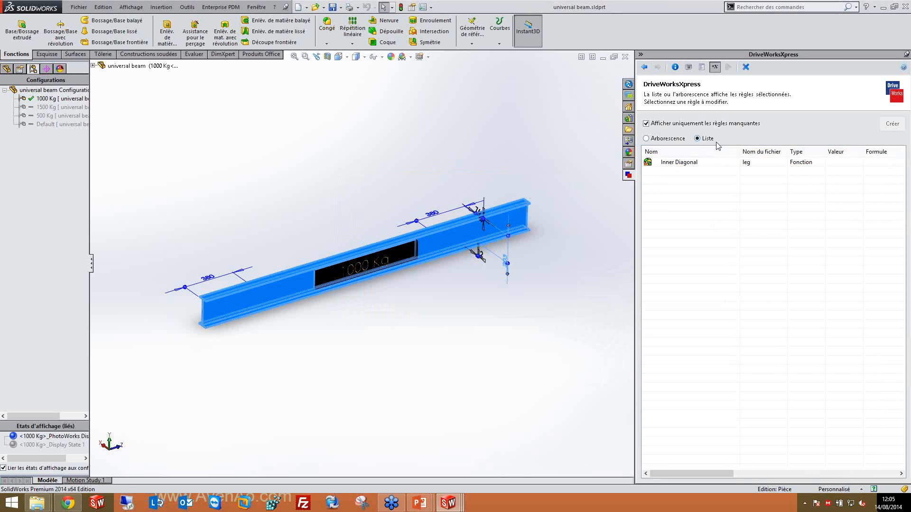
- Start the leg's Inner Diagonal feature rule as an IF function with the condition Largeurdepassage > 3000
double_click(685, 164)
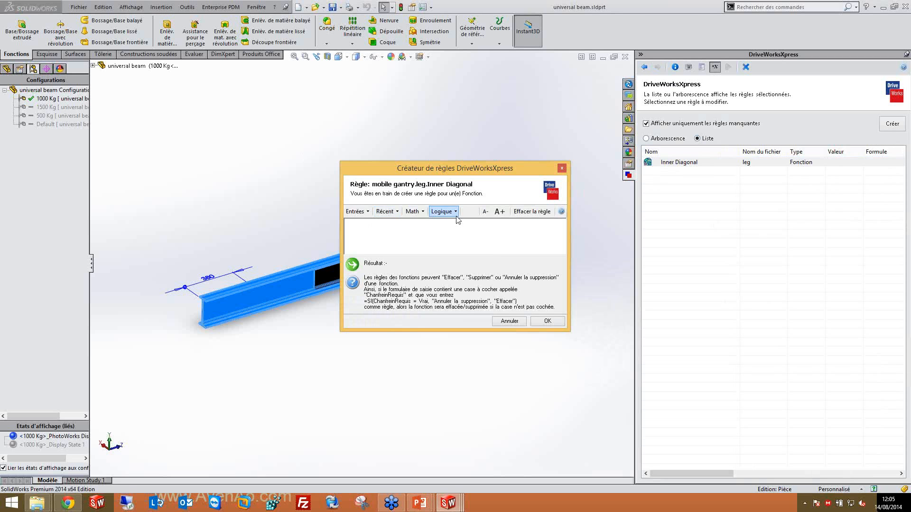
click(441, 212)
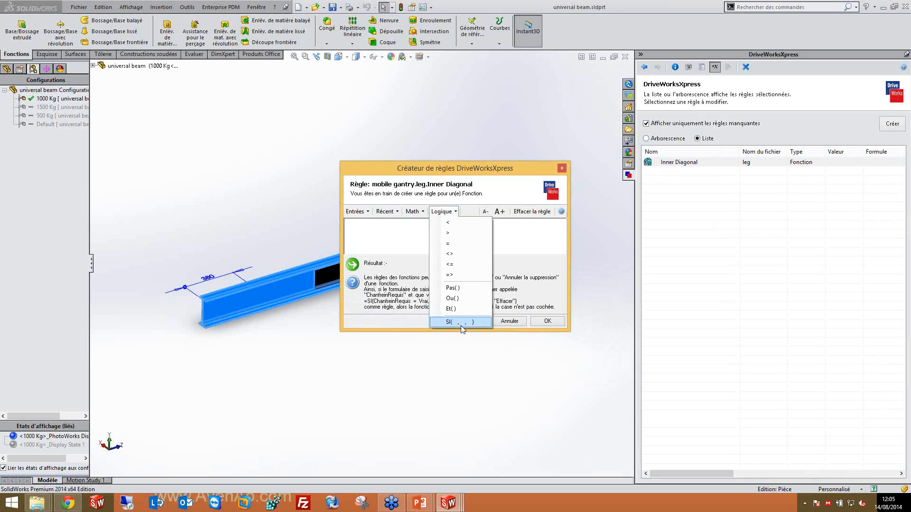
click(461, 322)
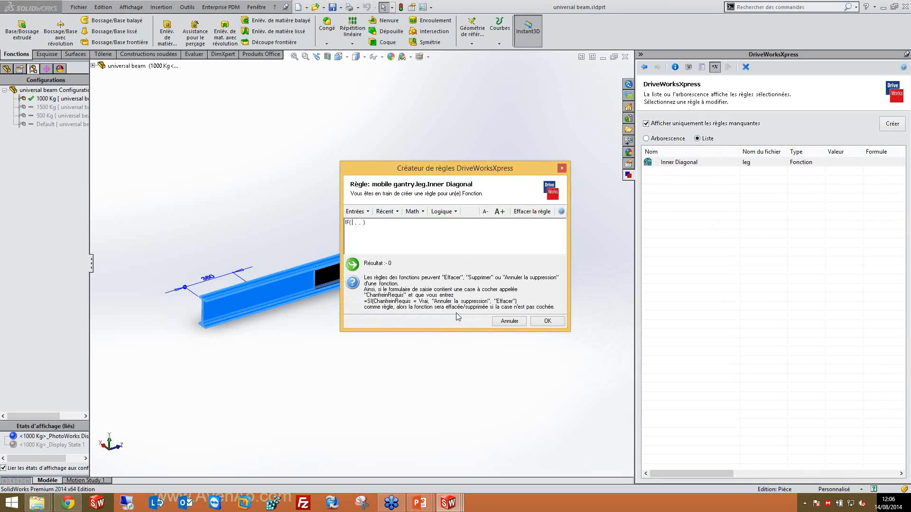
click(358, 214)
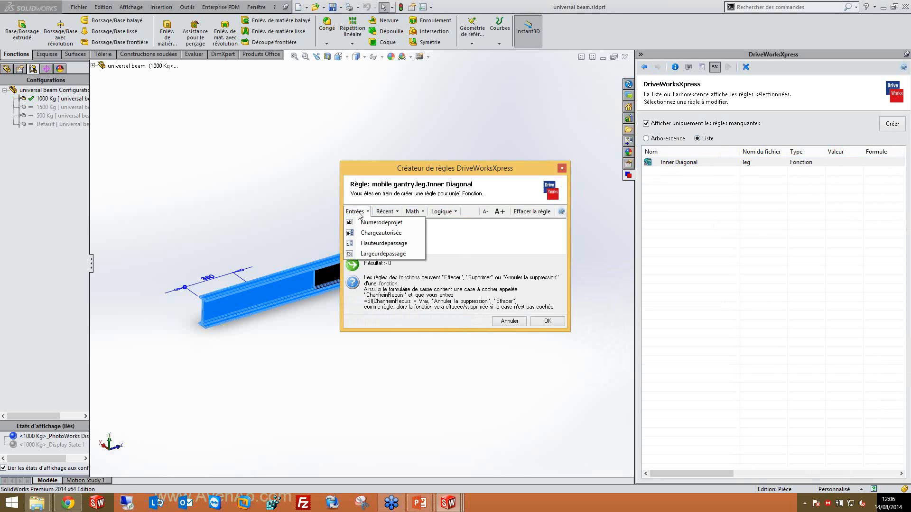
click(384, 254)
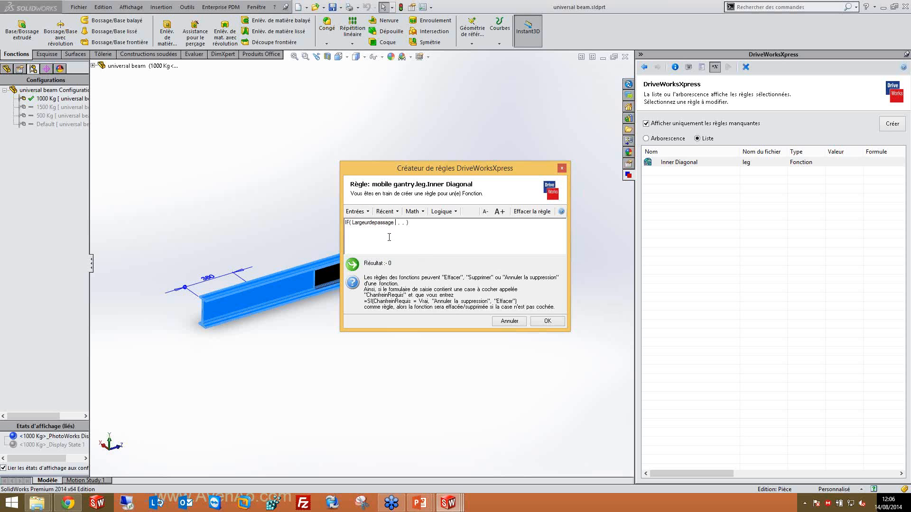
text(>)
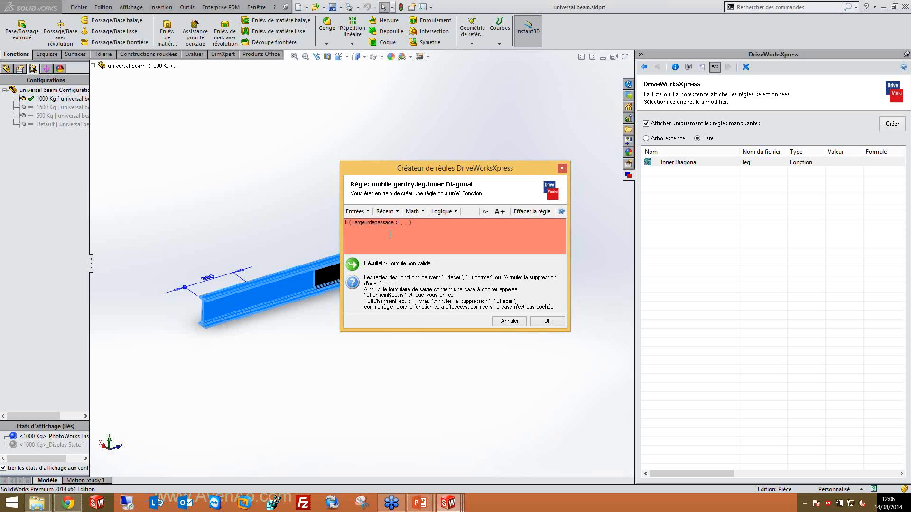
text( 3 )
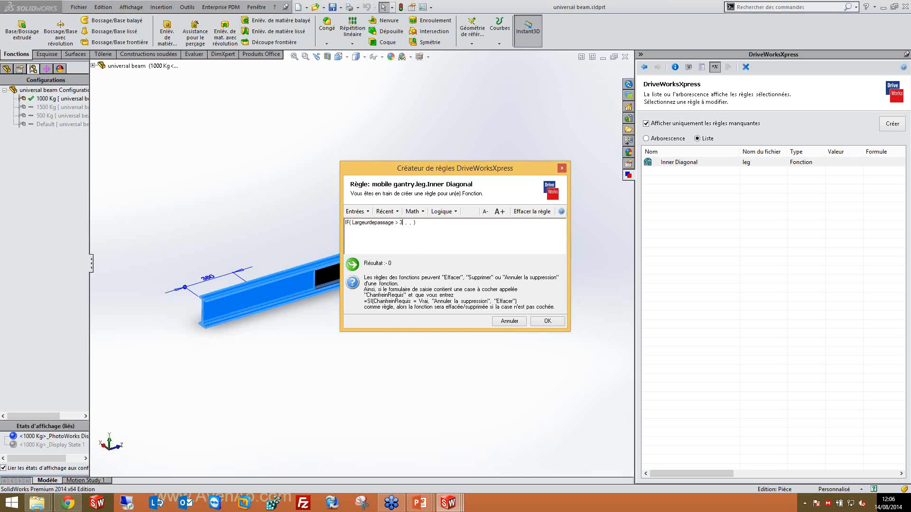
text(000)
- Enter "Annuler la supresion" as the true result of the Inner Diagonal IF rule
text("annu)
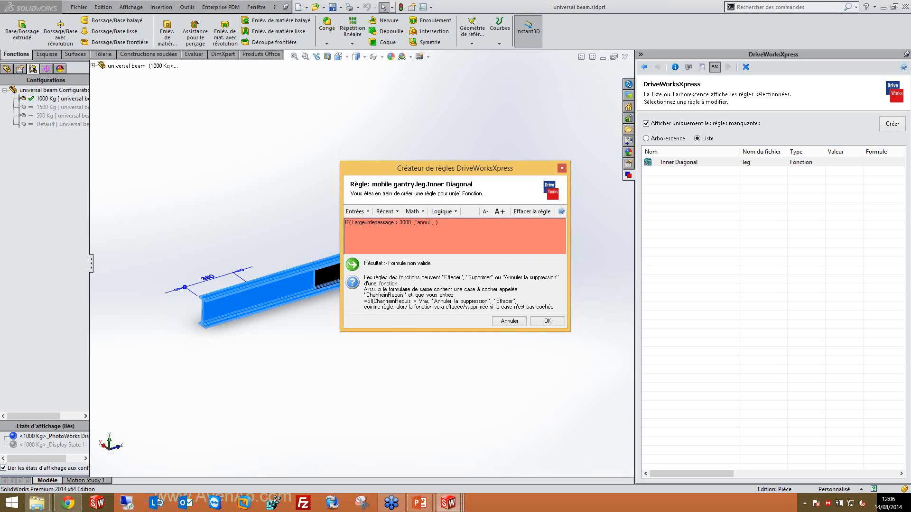
text(ler bla supresion)
key(BackSpace)
key(BackSpace)
text(A)
text(")
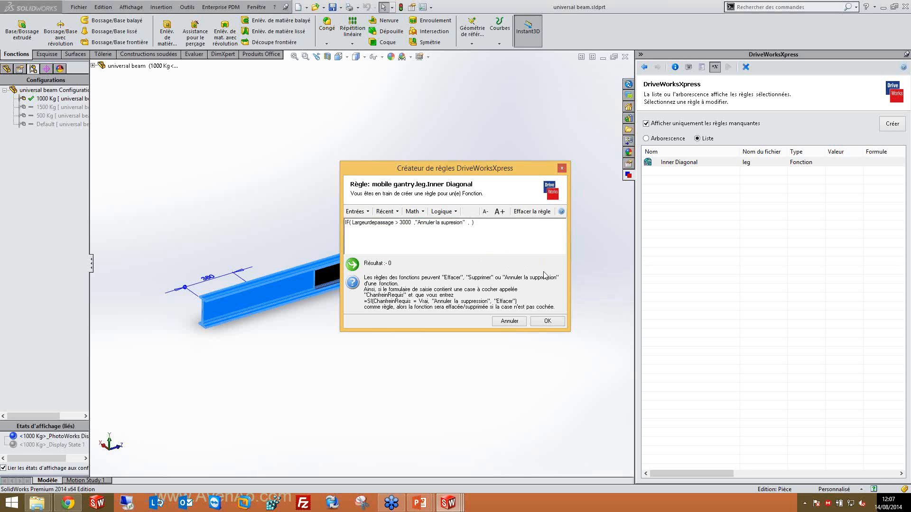
- Enter "Supprimer" as the false result of the Inner Diagonal rule and save it
text(Sup)
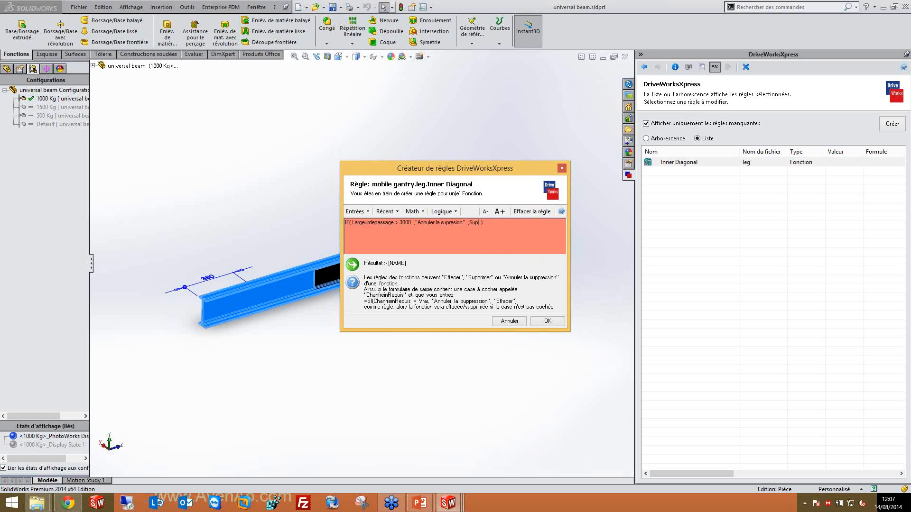
text(primer")
click(471, 222)
text(")
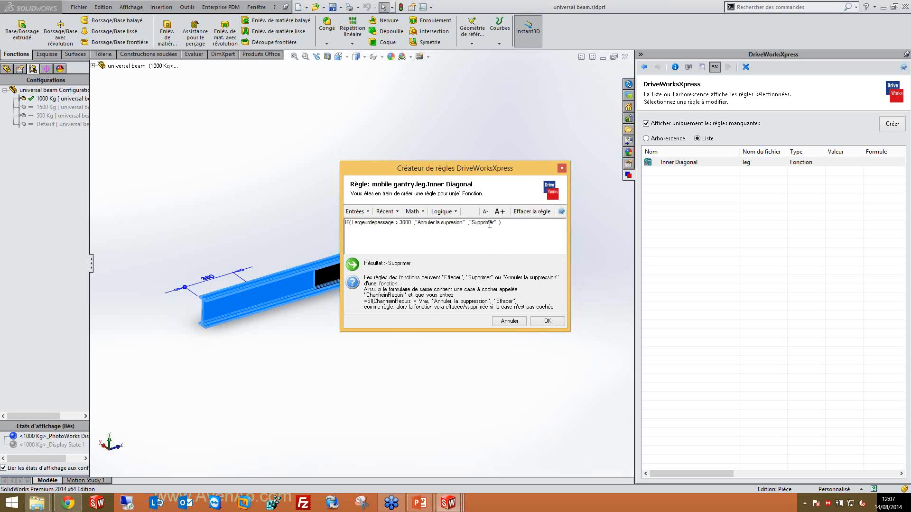
click(558, 321)
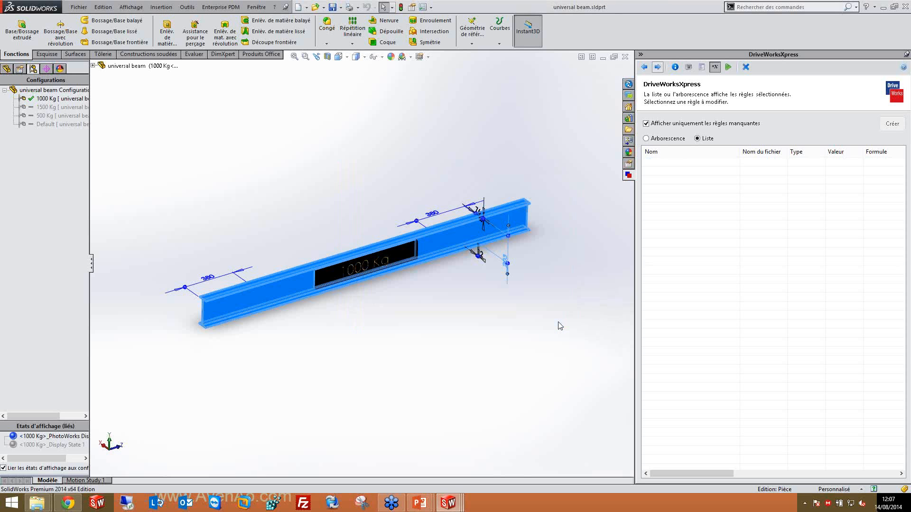
- Review the rule type summary and the input form's entries, and run the mobile gantry project
click(645, 69)
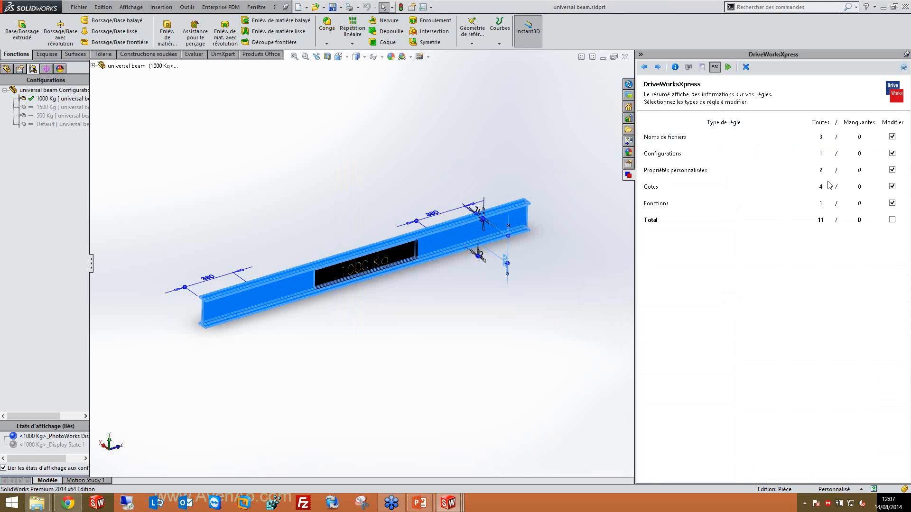
click(702, 68)
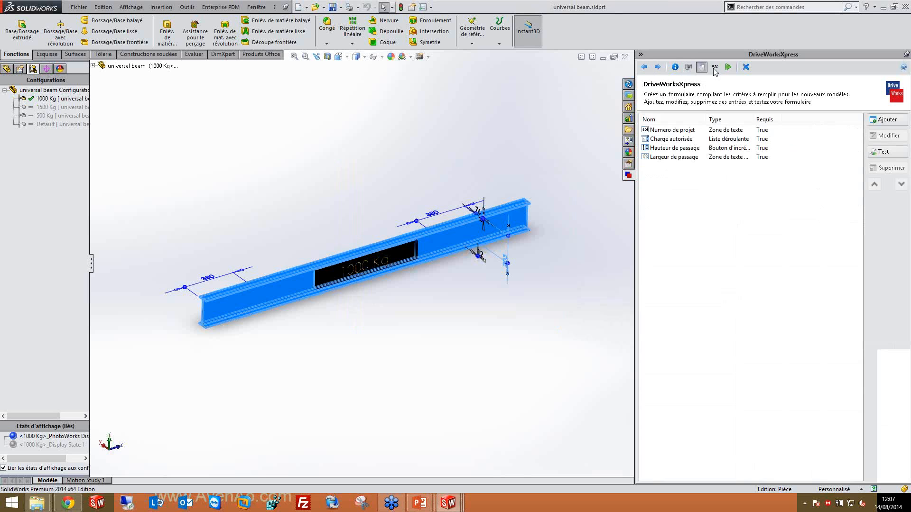
click(715, 67)
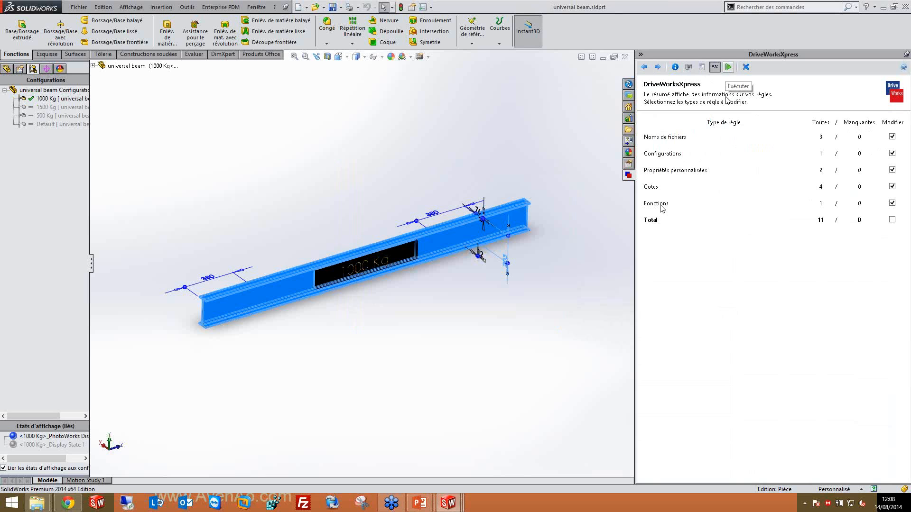
click(728, 68)
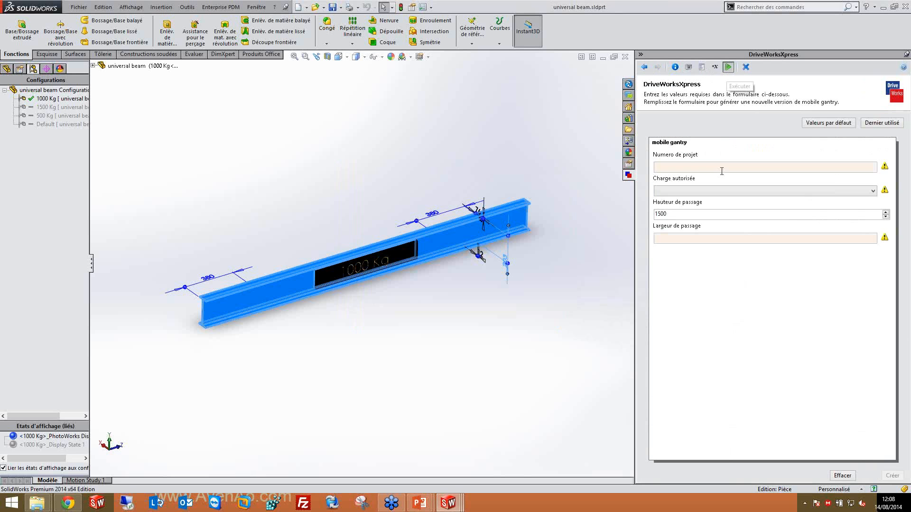
- Fill in Numero de projet with A001 and choose 500 Kg as the Charge autorisée
click(720, 168)
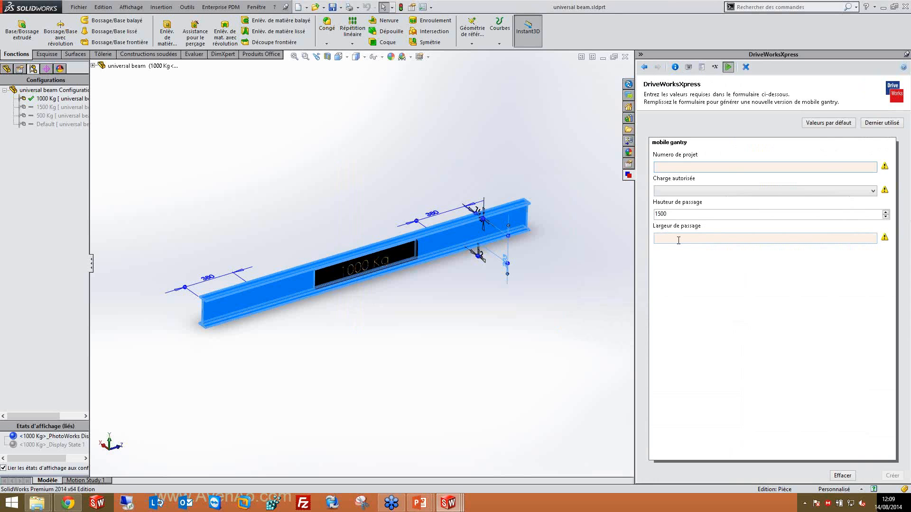
click(689, 166)
text(A)
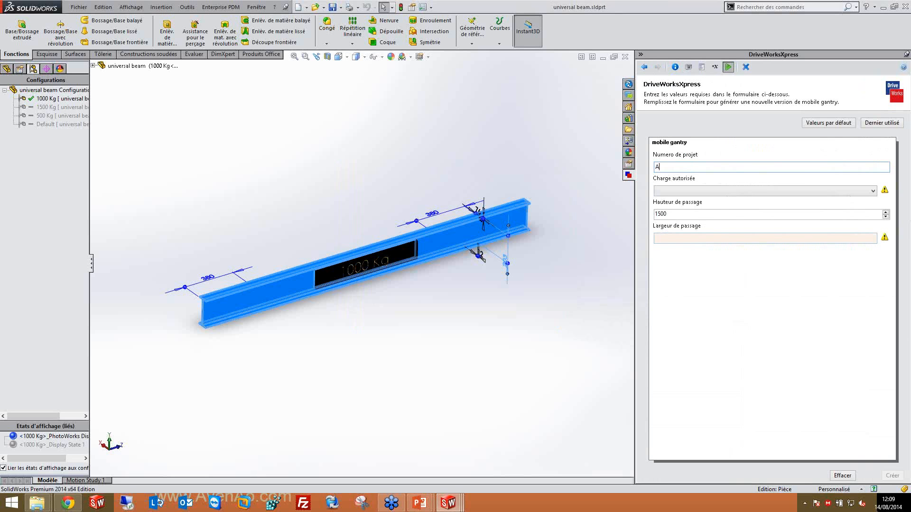
text(001)
click(873, 191)
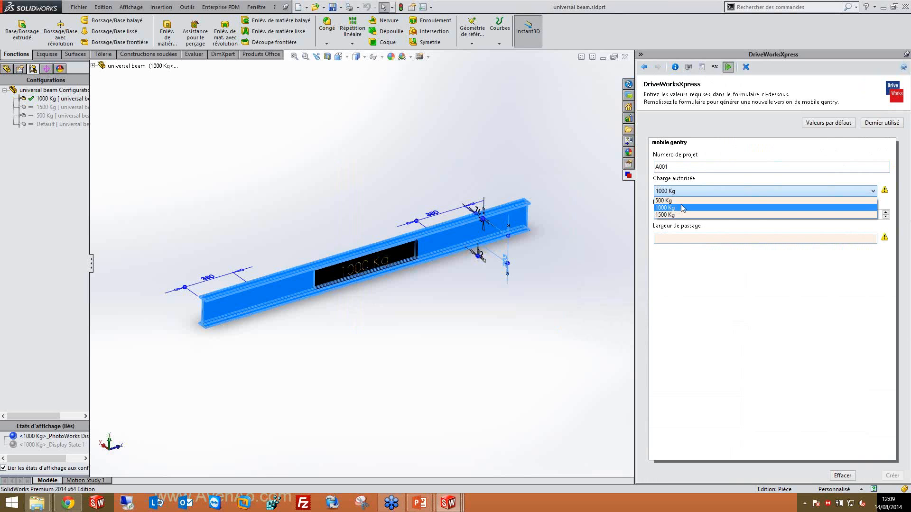
click(716, 201)
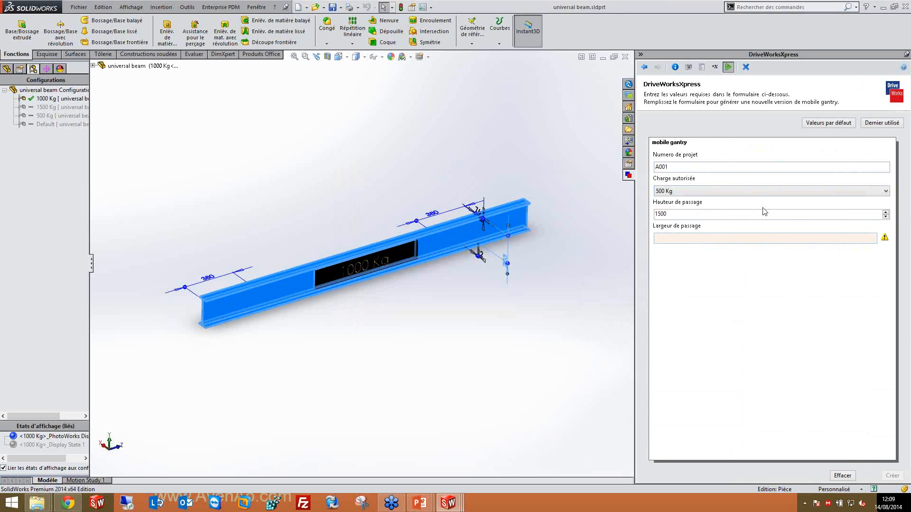
- Set Hauteur de passage to 1650 and Largeur de passage to 1700, and generate the new gantry models
mouse_move(855, 218)
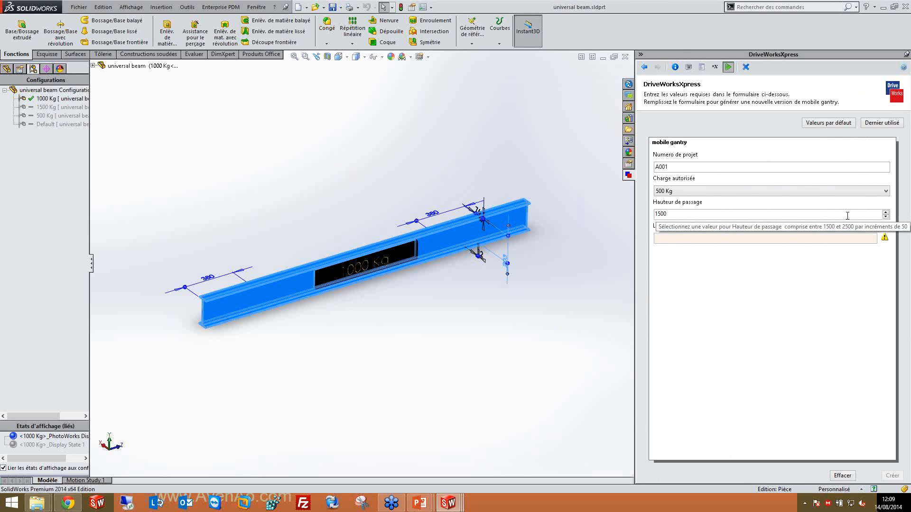
click(885, 212)
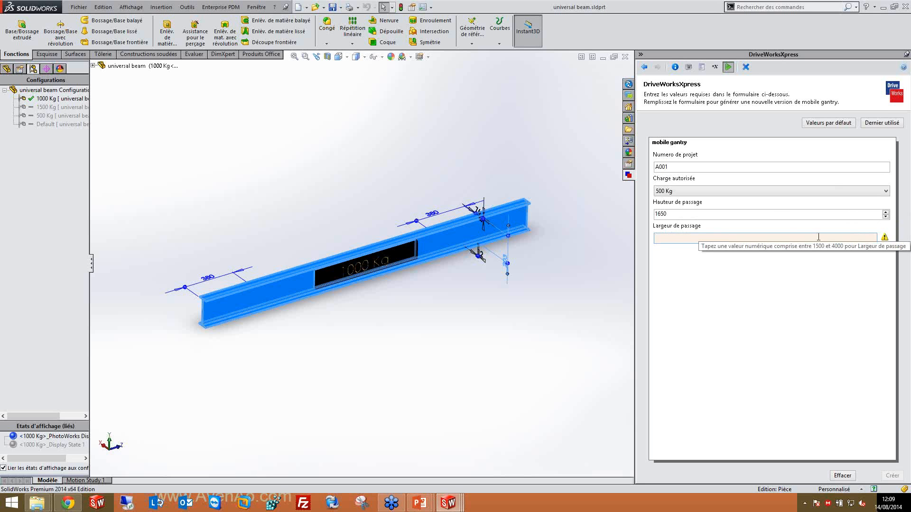
click(787, 240)
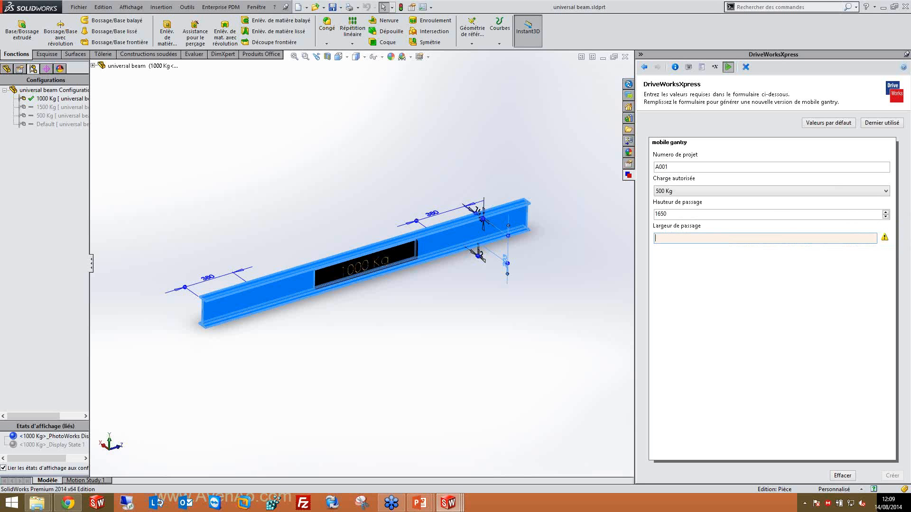
text(1700)
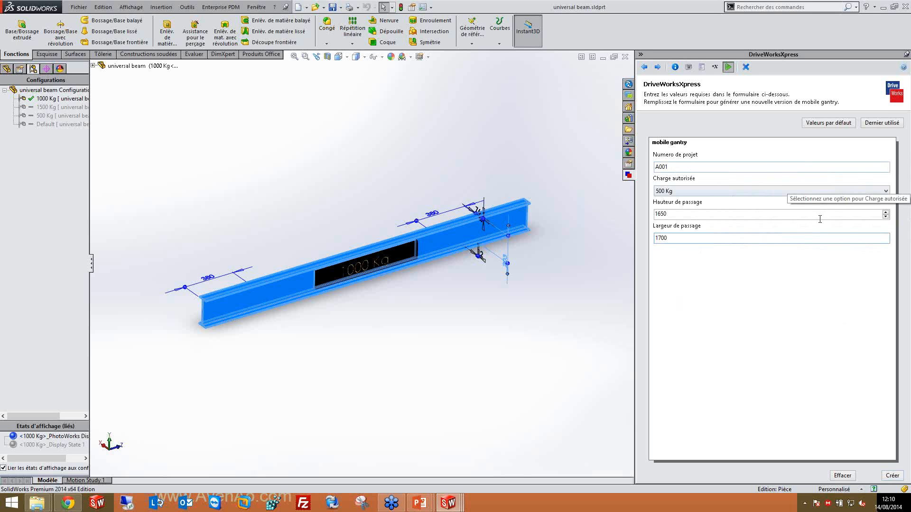
click(892, 475)
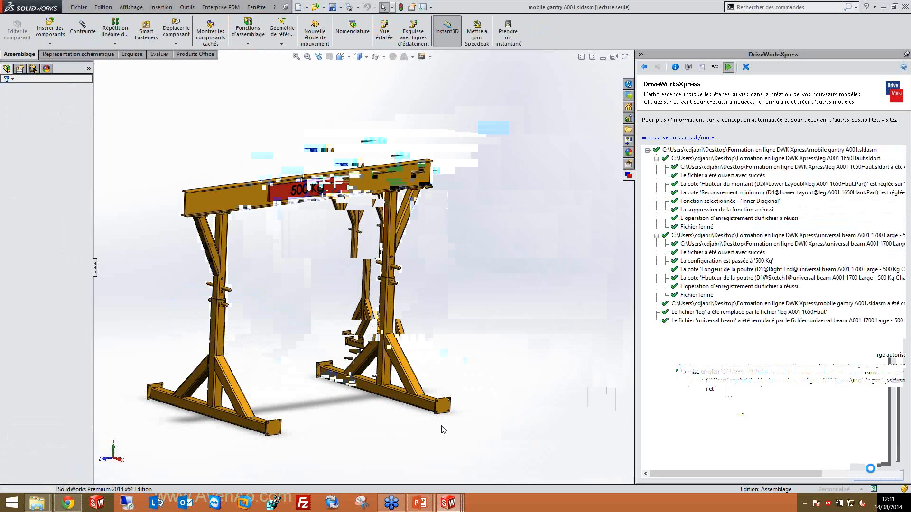
- Switch to the Formation en ligne DWK Xpress folder in File Explorer and widen the name column to read the full file names
mouse_move(37, 502)
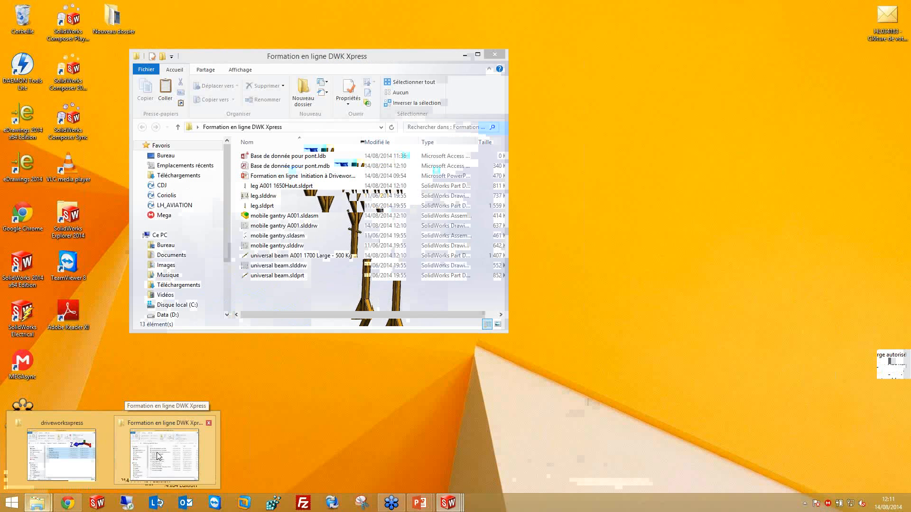
click(158, 456)
click(302, 257)
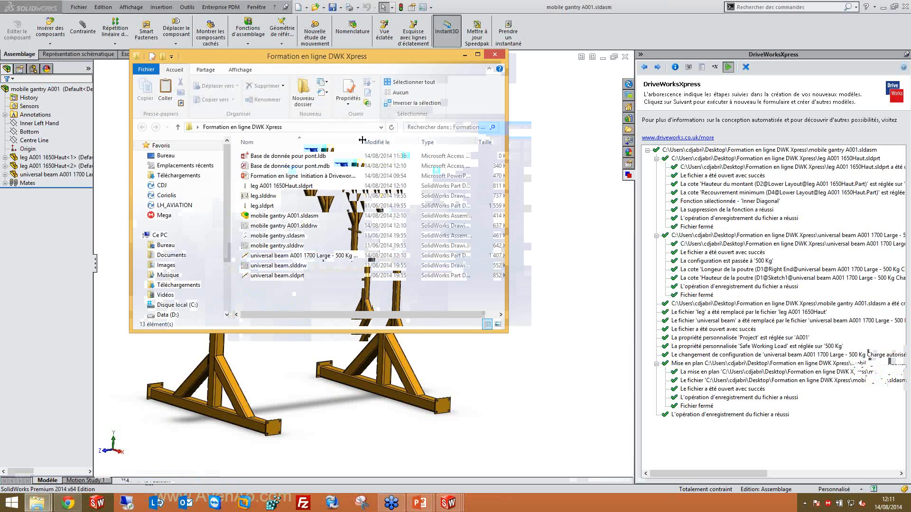
drag(361, 142, 448, 141)
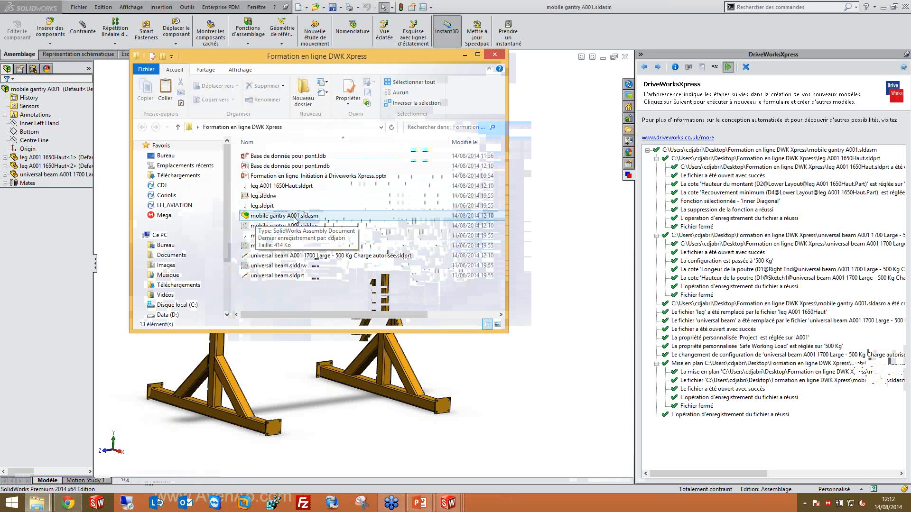
- Open the generated drawing mobile gantry A001.slddrw from the folder
double_click(272, 227)
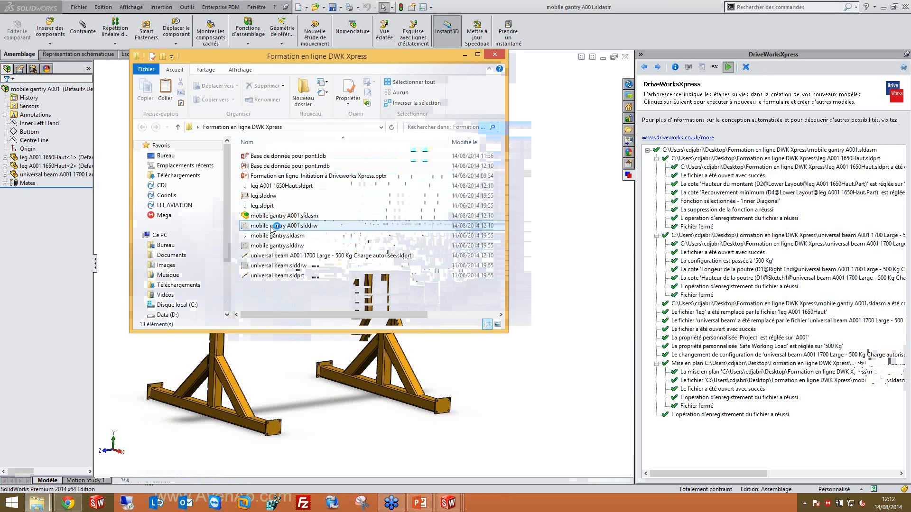
click(274, 226)
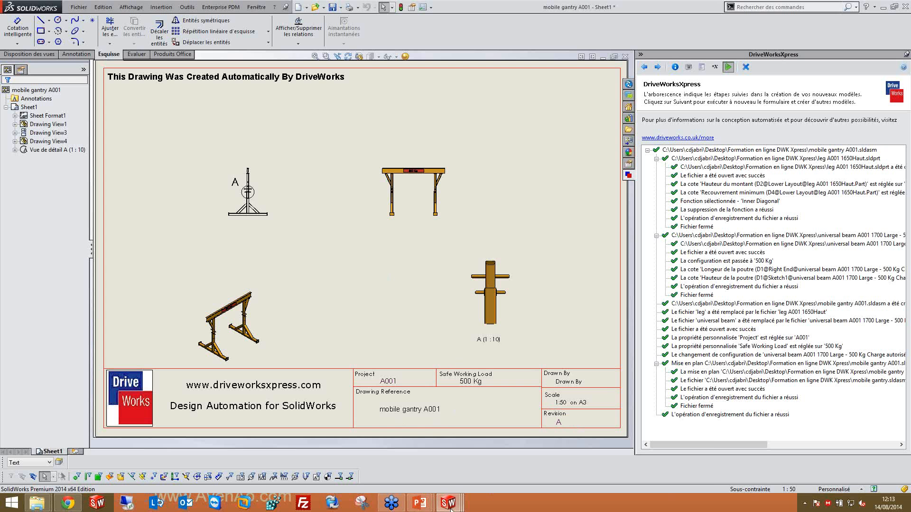
mouse_move(448, 502)
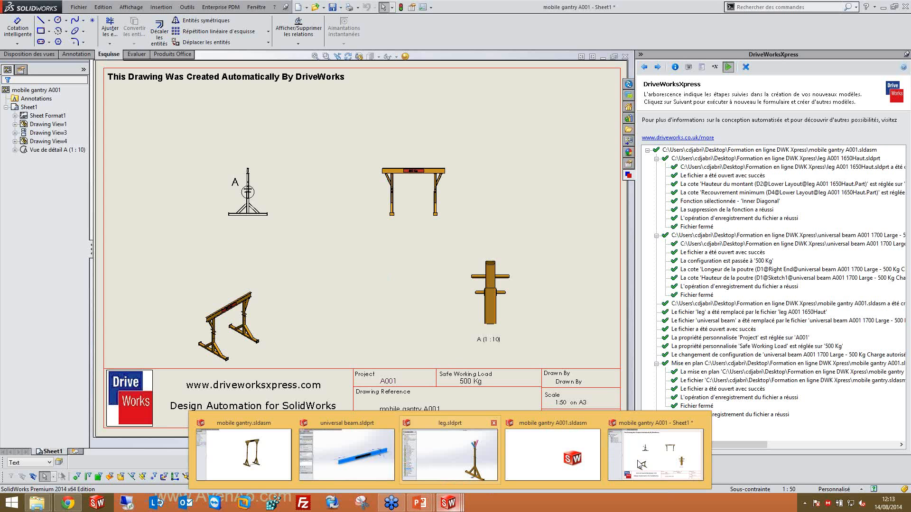
mouse_move(651, 472)
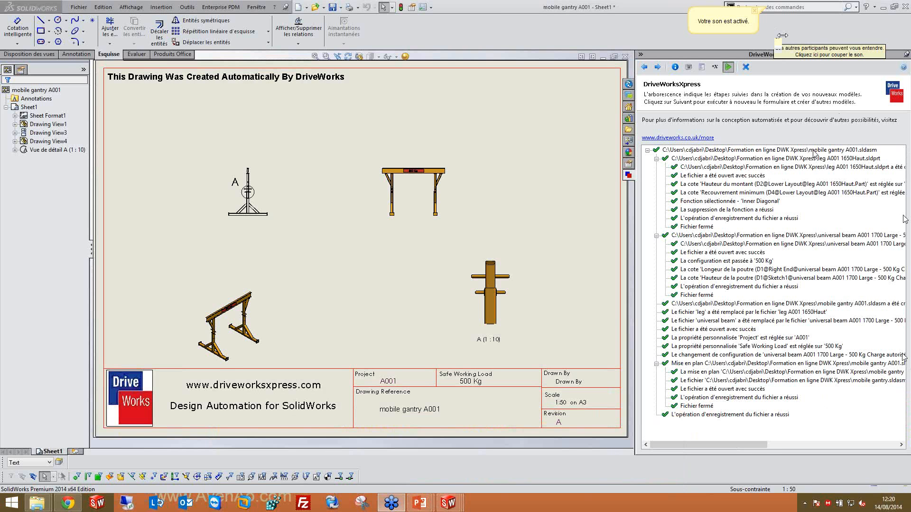
click(805, 52)
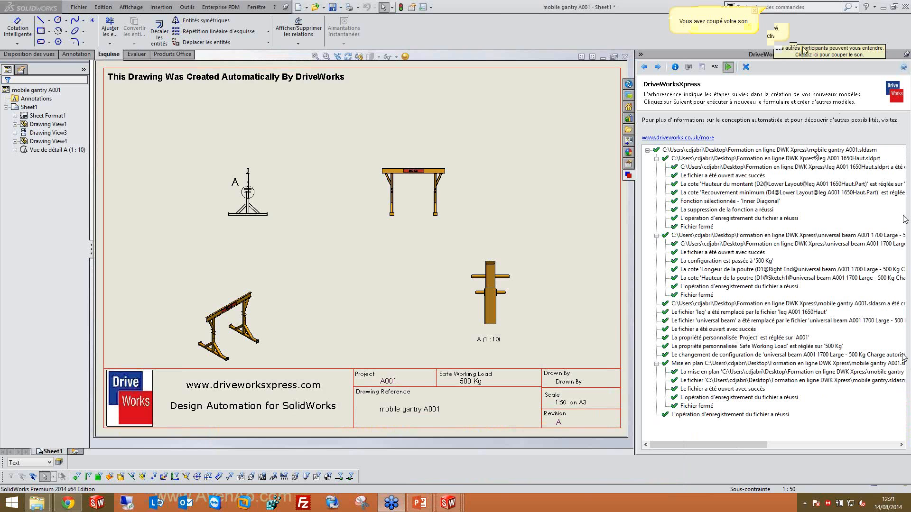